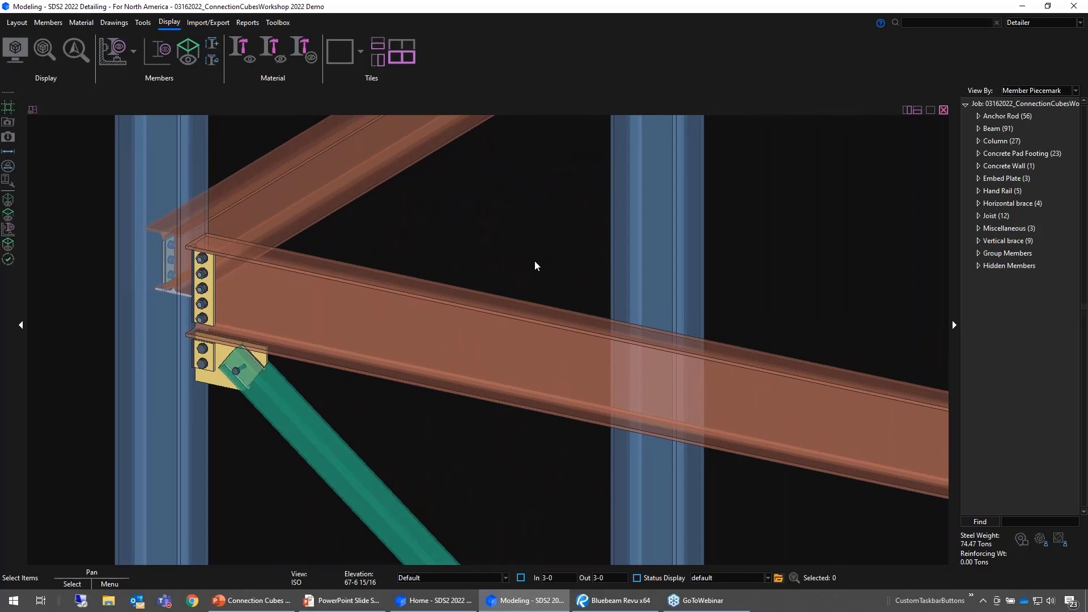
- Create a connection cube from the beam's and vertical brace's connection components at the column, limiting selection to Connection Components
click(504, 578)
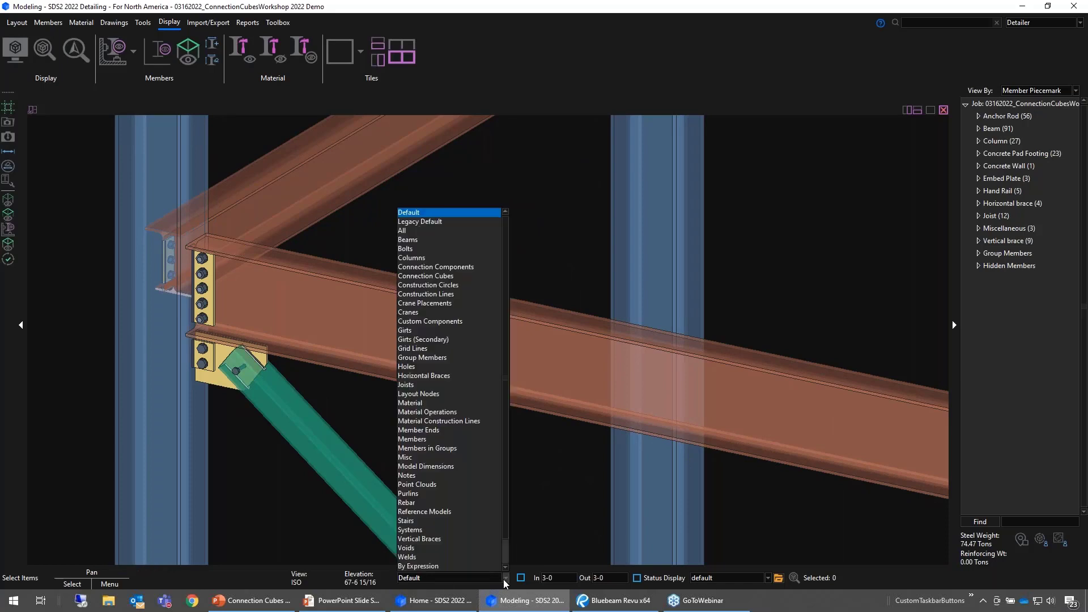
click(473, 267)
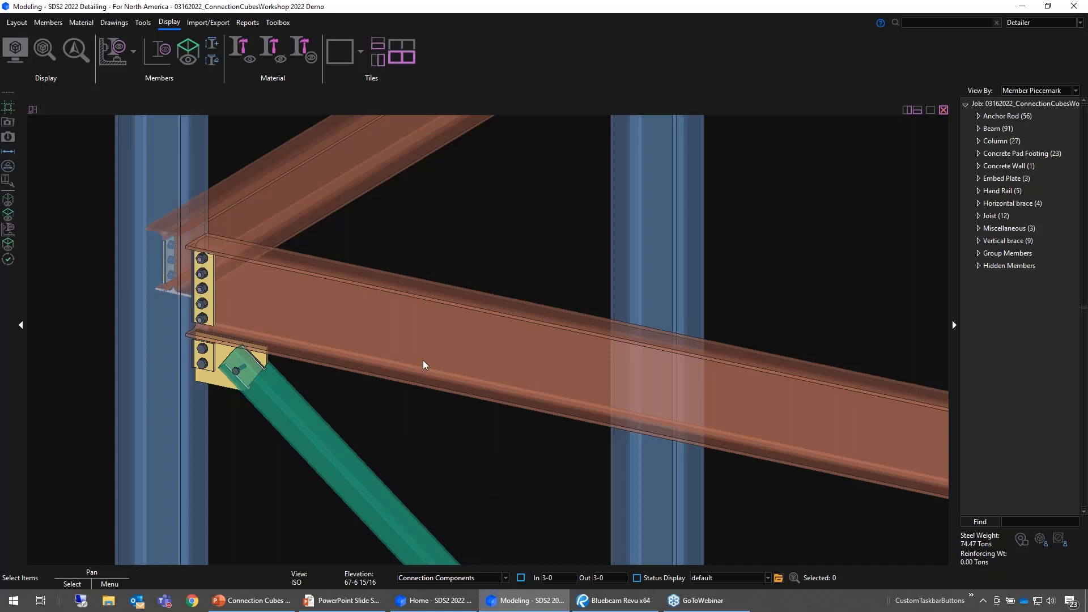
click(210, 301)
shift+click(207, 363)
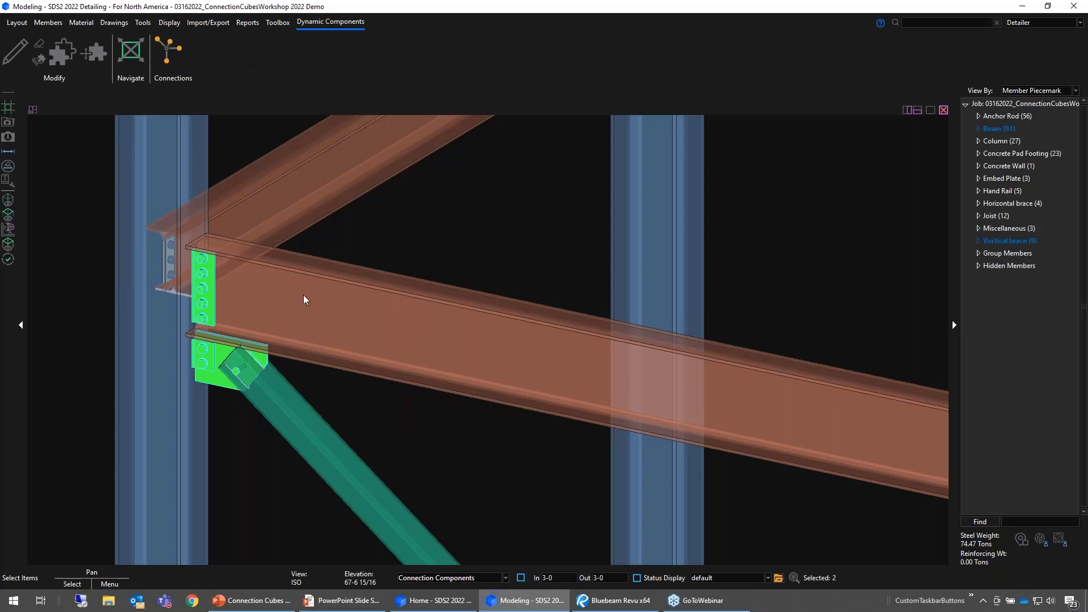
click(169, 51)
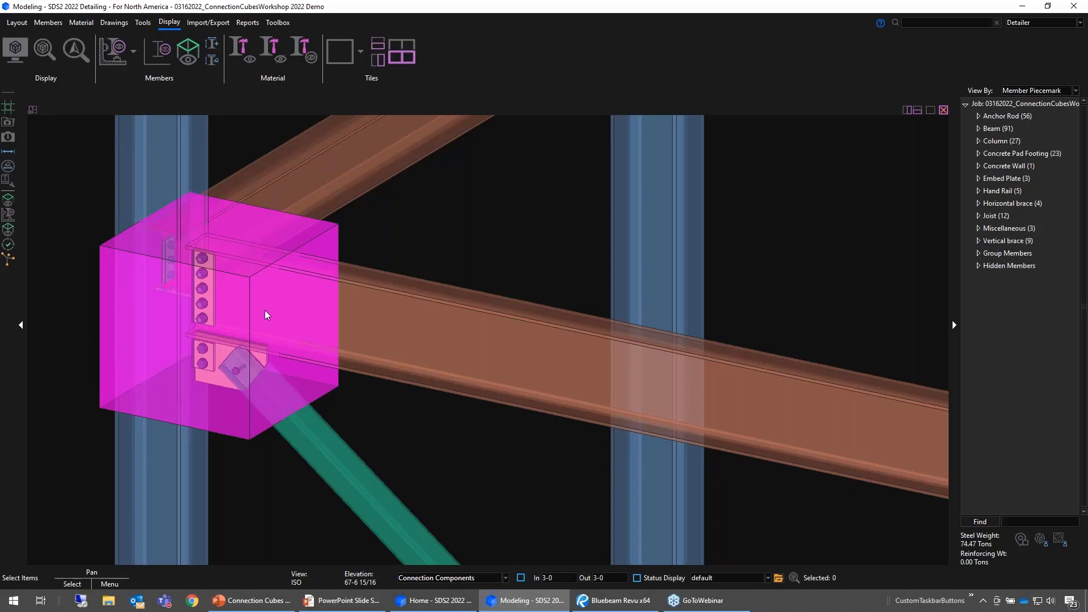
middle_click(376, 326)
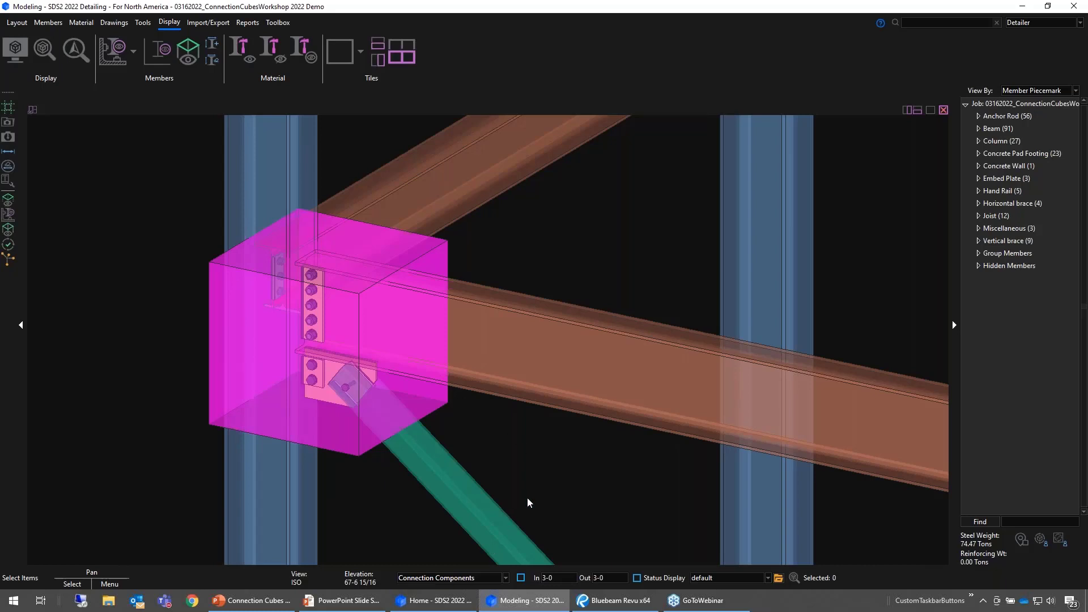
key(Escape)
- Add the other beam's end connection component at the same column to the connection cube
click(352, 429)
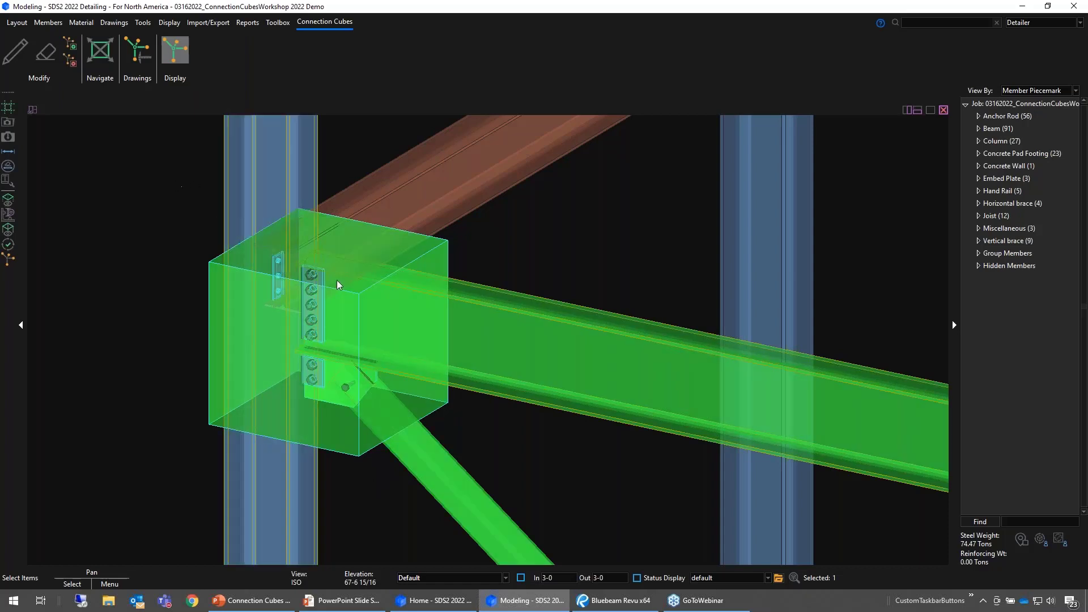
click(75, 47)
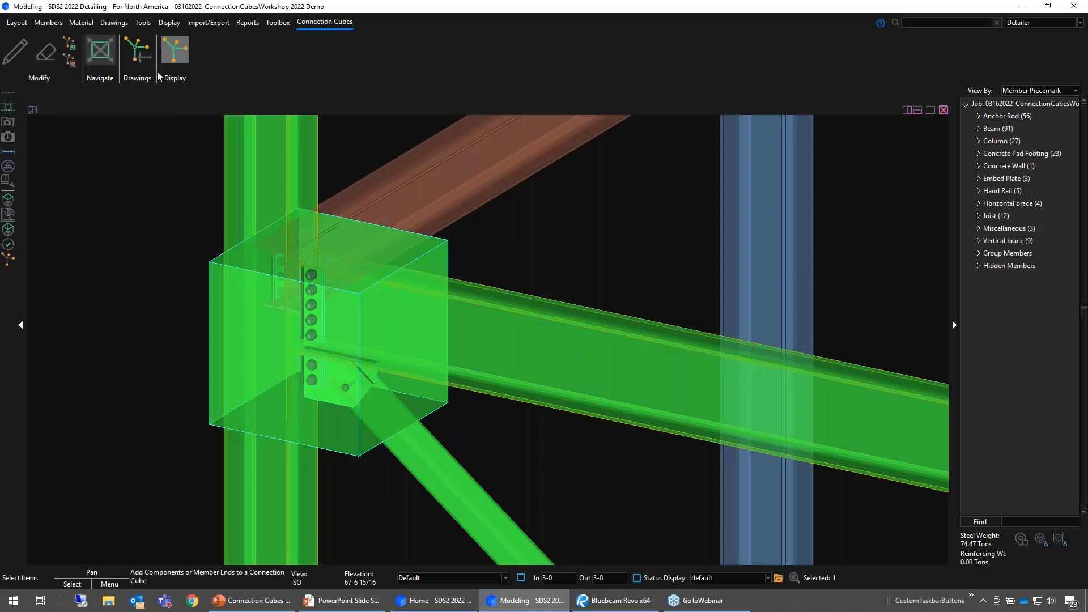
click(355, 189)
shift+middle_drag(246, 271, 538, 284)
middle_drag(164, 300, 491, 309)
shift+middle_drag(311, 307, 696, 354)
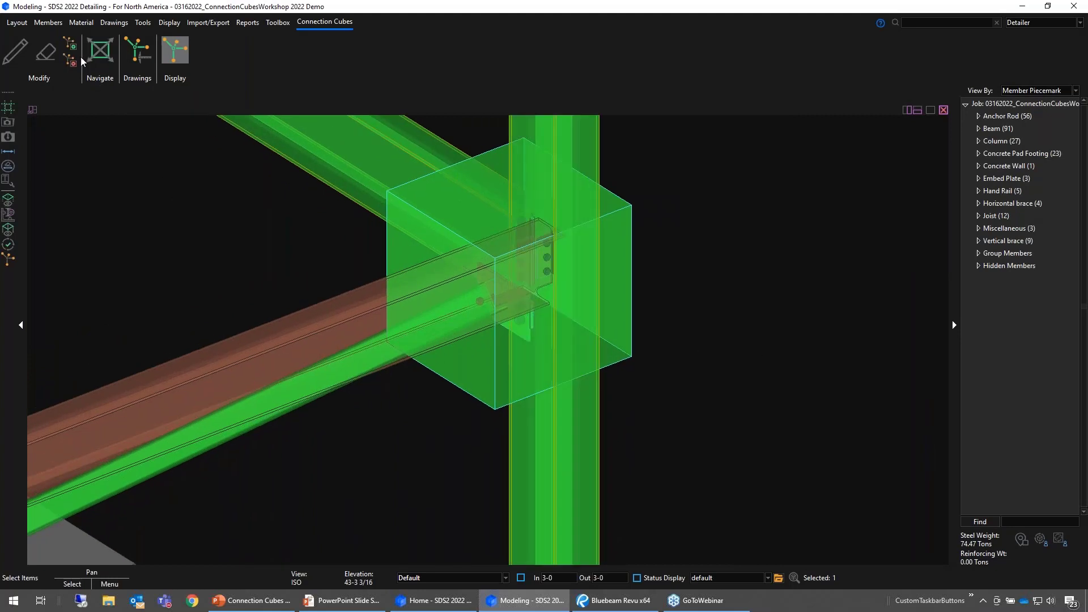
click(71, 44)
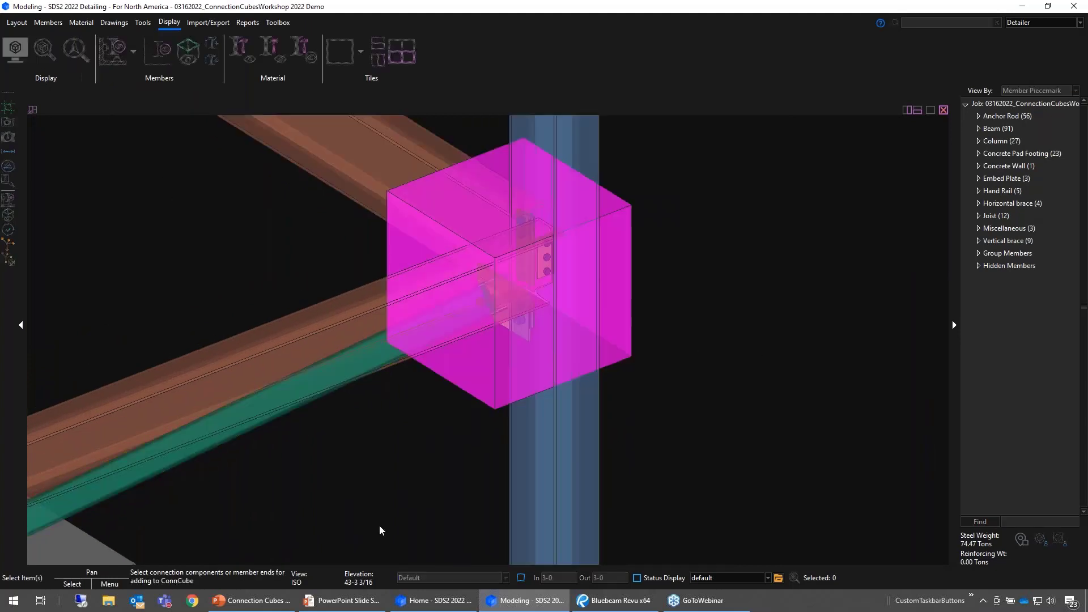
click(541, 264)
right_click(651, 231)
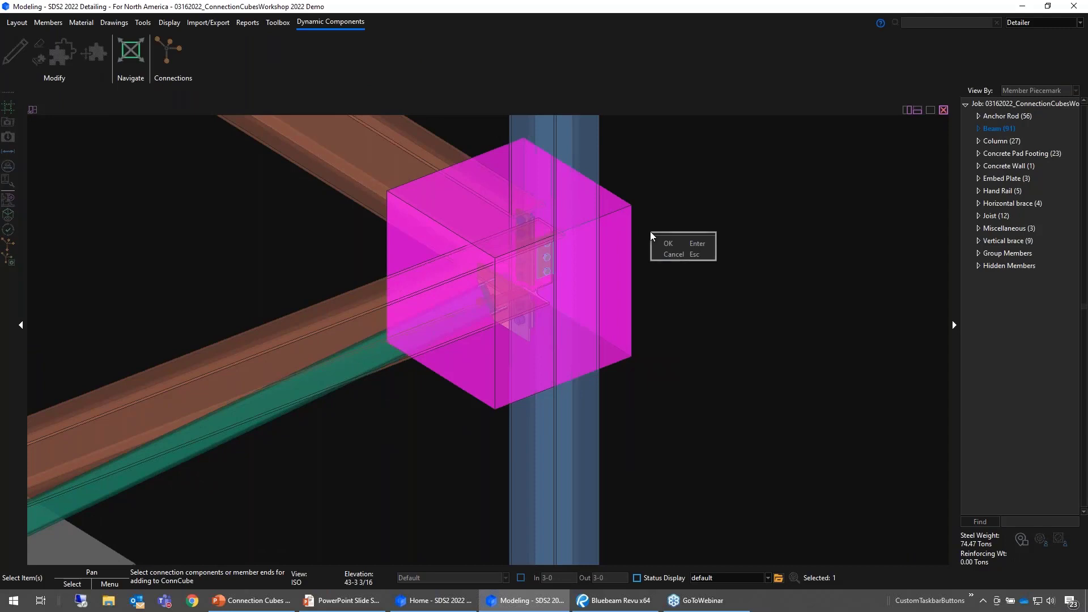
click(675, 242)
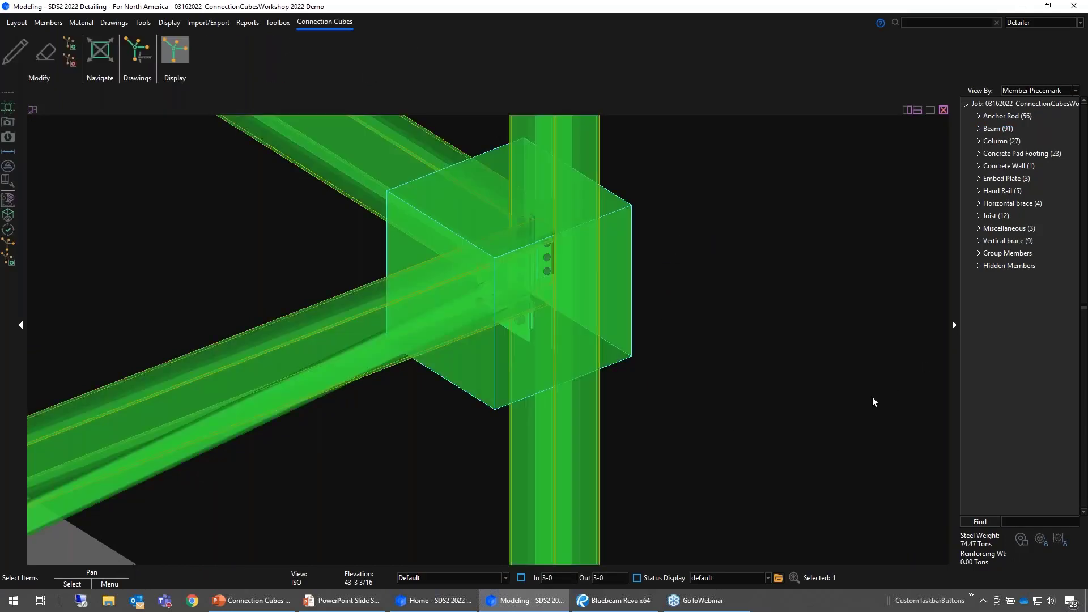
- Remove the other beam's end connection component from the connection cube
middle_drag(706, 340, 649, 292)
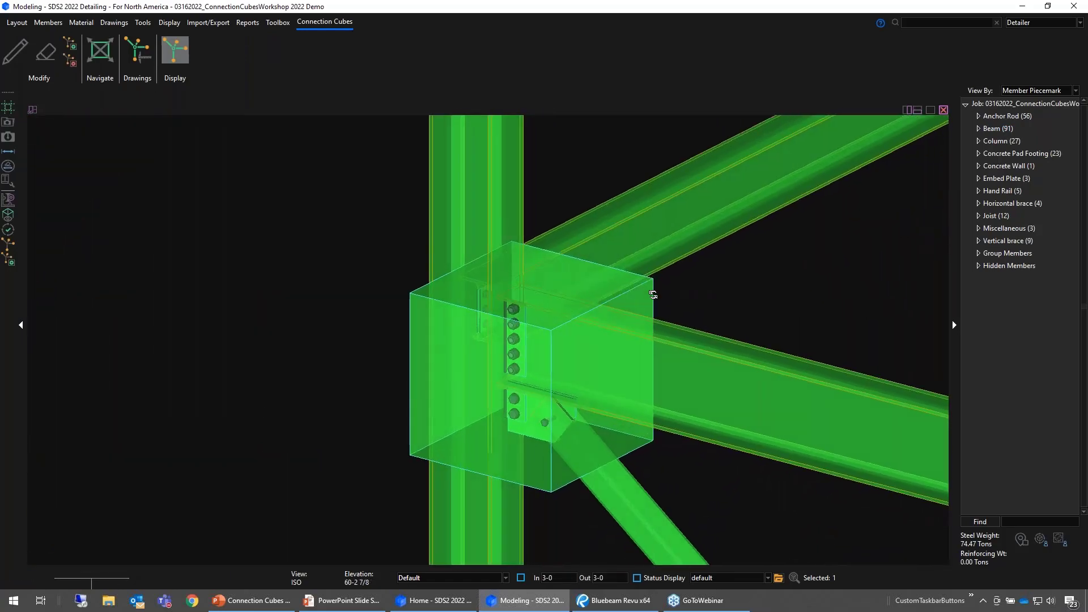
click(69, 61)
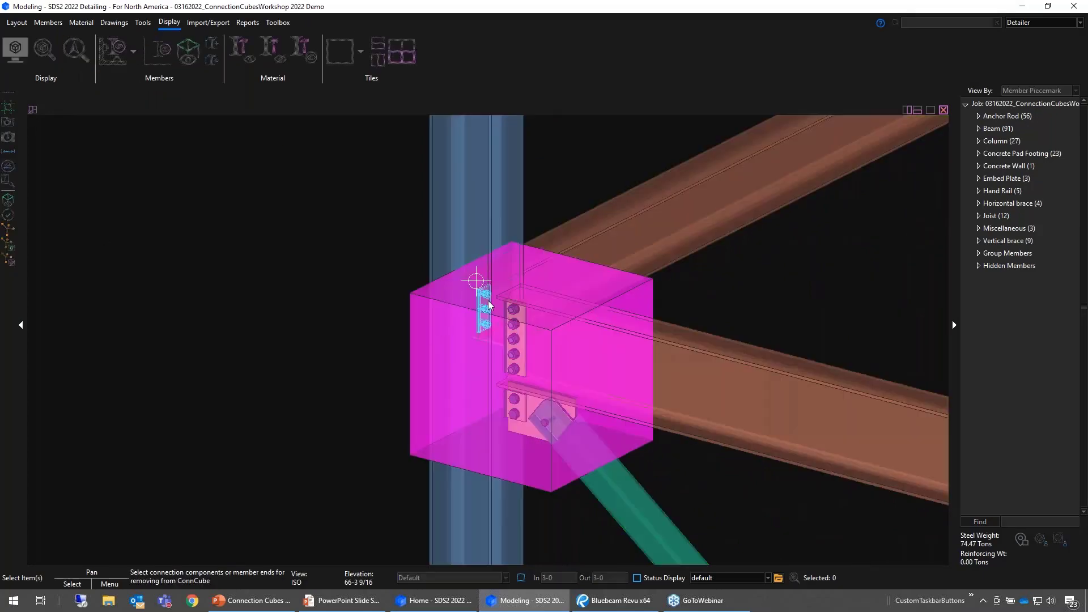
right_click(336, 237)
click(348, 242)
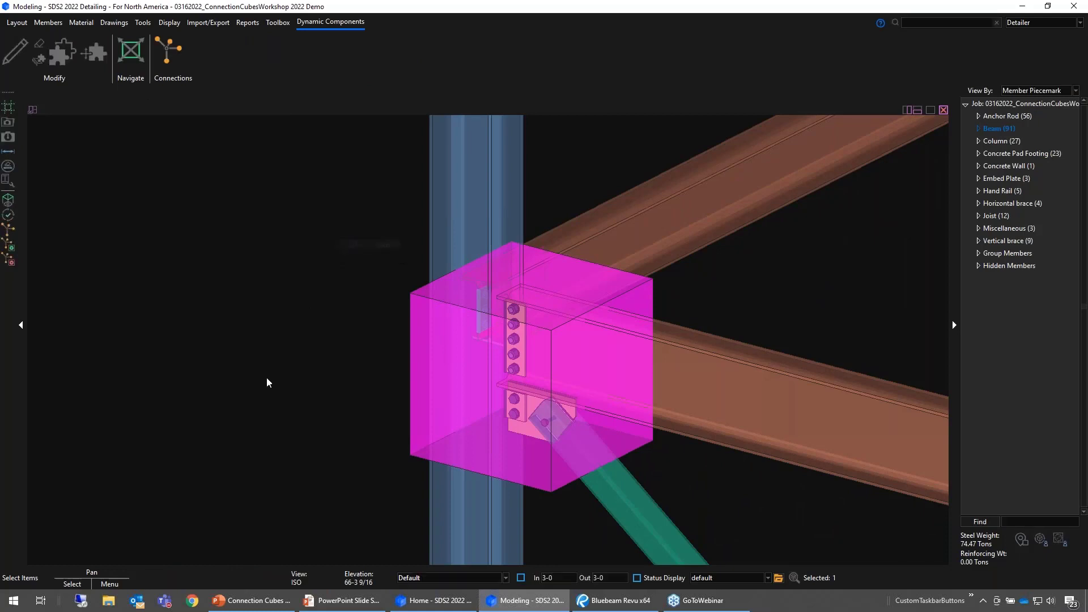
- Isolate the connection cube and look through its available preset views without adding one
click(455, 357)
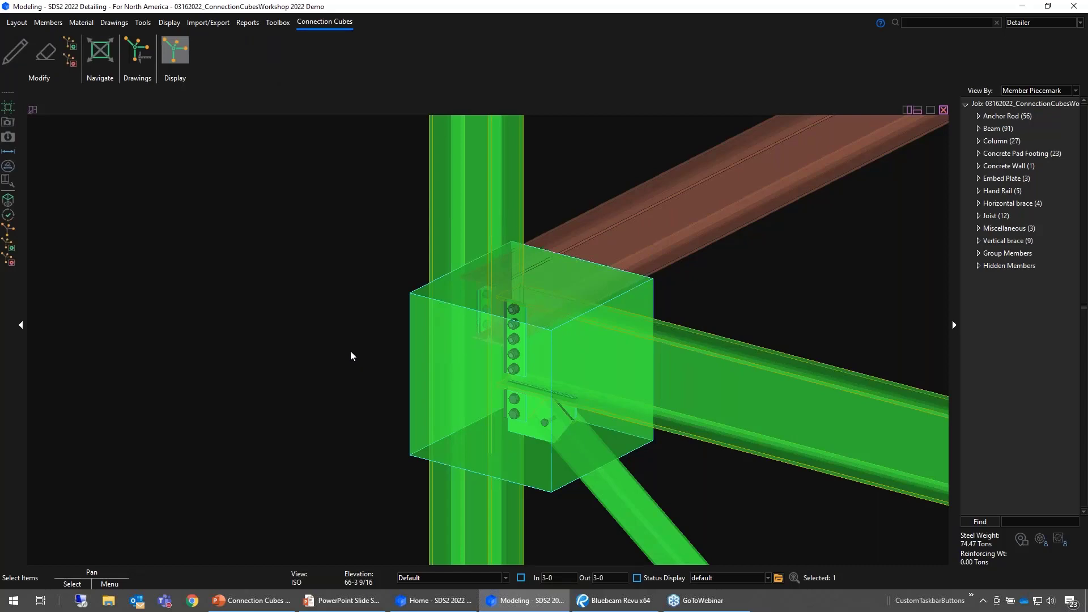
middle_drag(325, 330, 93, 267)
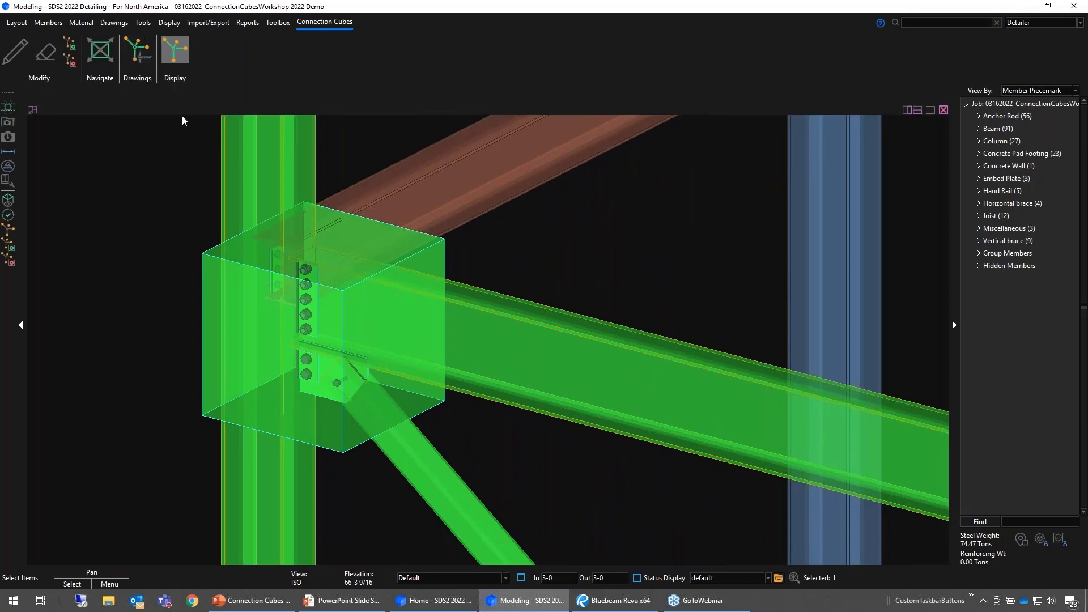
click(178, 41)
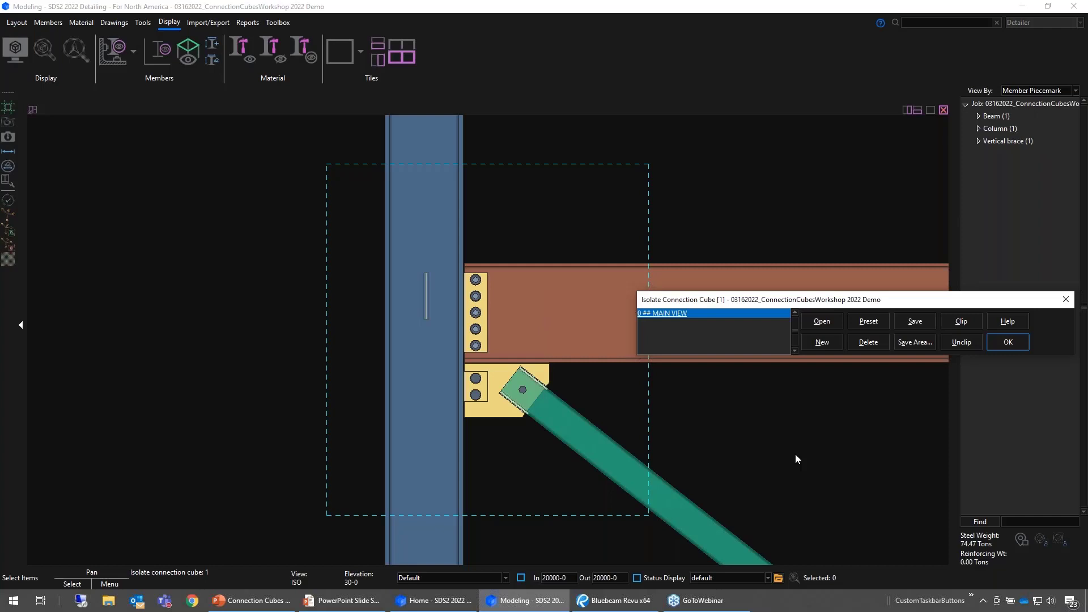
click(869, 322)
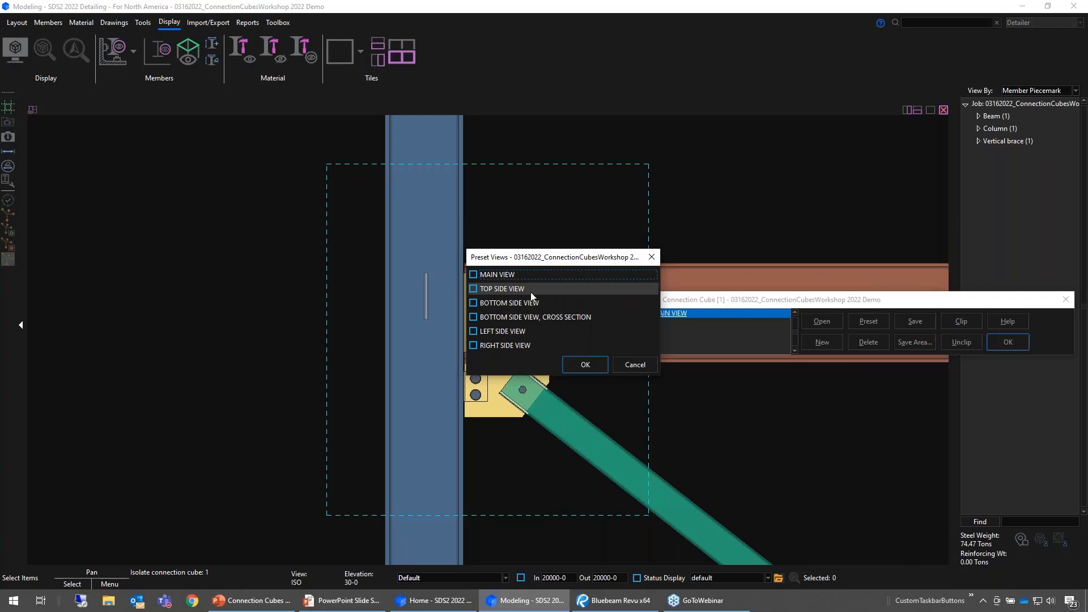
click(635, 366)
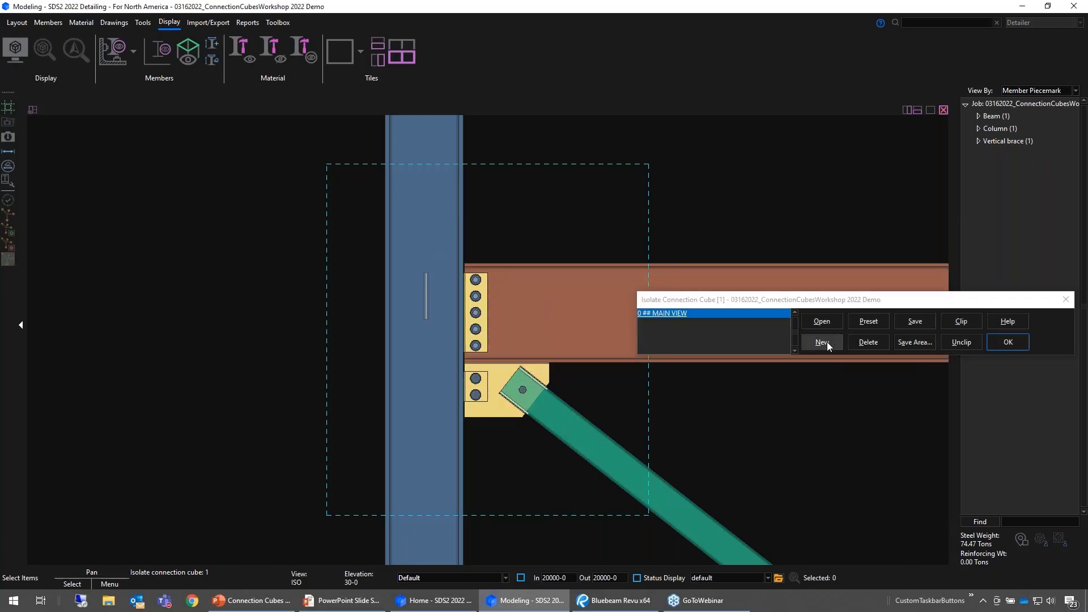
- Add the preset TOP SIDE VIEW to the isolated connection cube
drag(897, 303, 898, 254)
click(865, 269)
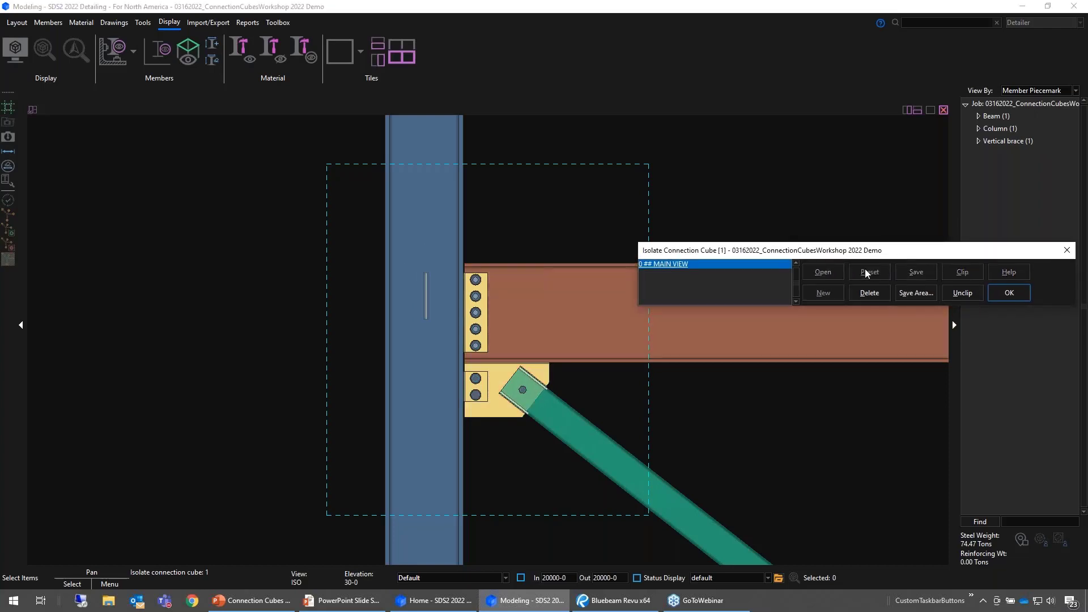
click(502, 289)
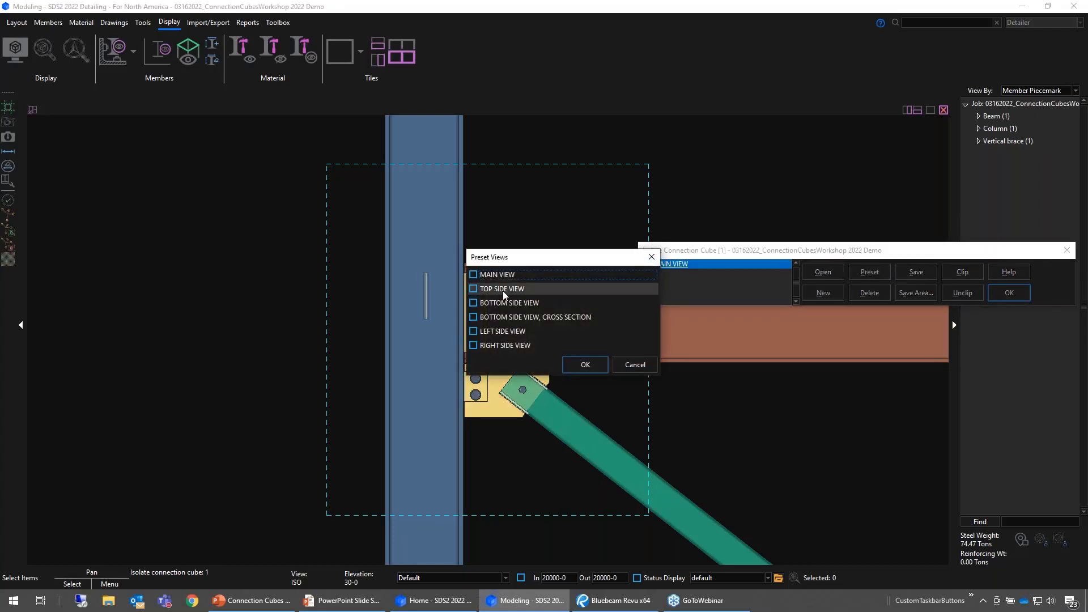
click(585, 365)
- View the cube's TOP SIDE VIEW, select its MAIN VIEW and leave the isolated display
double_click(698, 273)
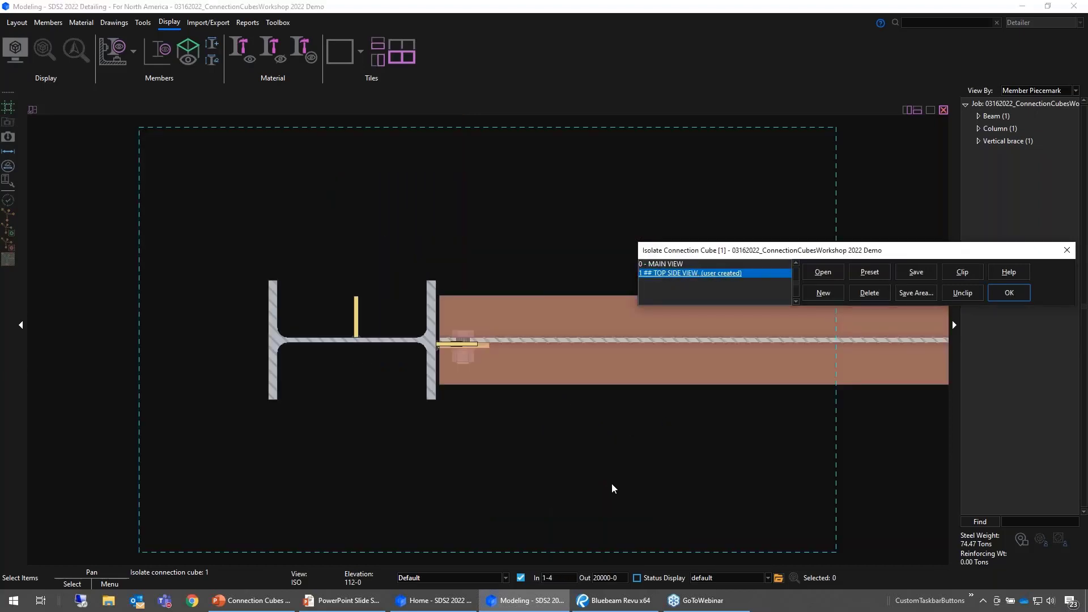
double_click(732, 264)
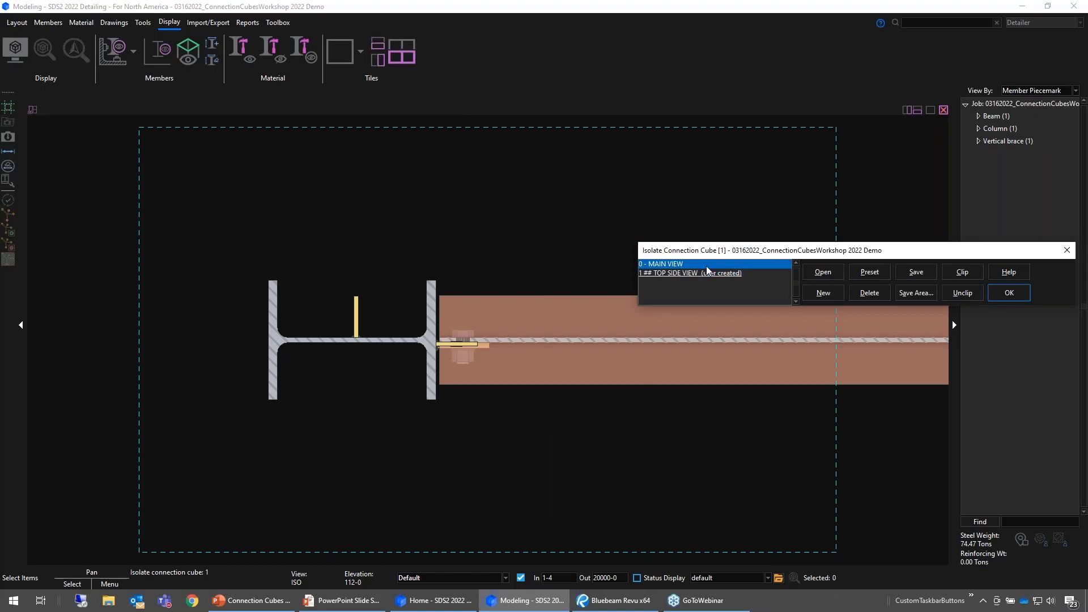
click(1009, 292)
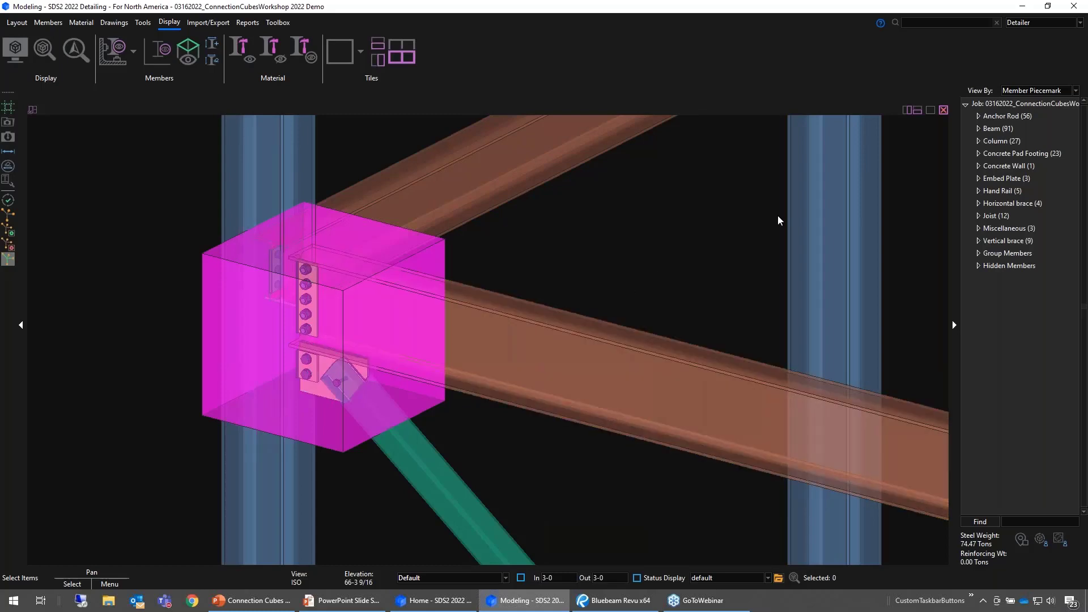
- List the job's model tree by connection cube and open the cube at the braced beam-to-column joint for editing
click(1046, 92)
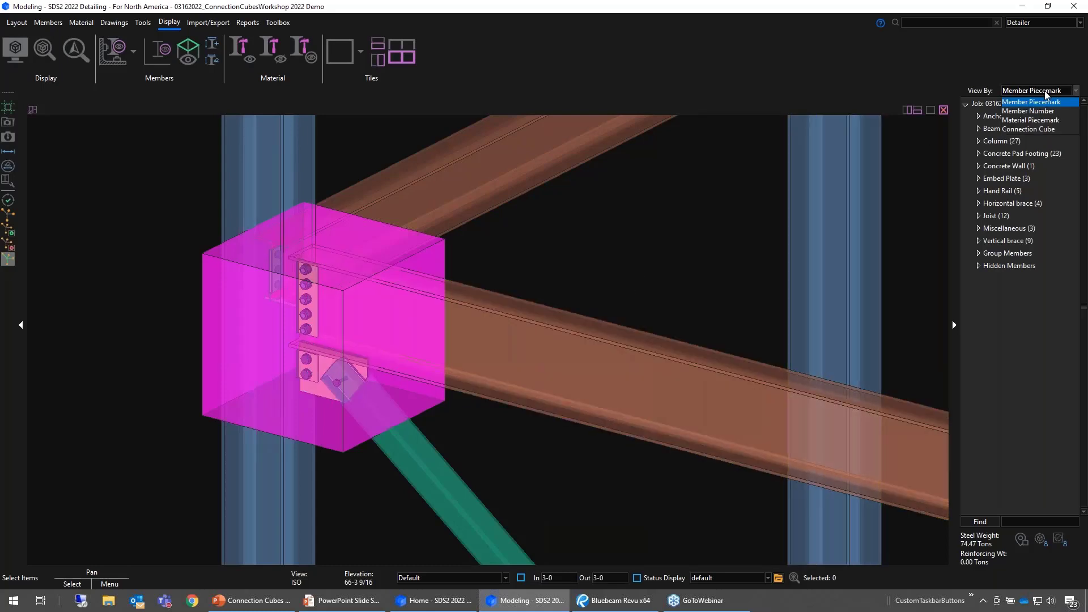
click(1024, 129)
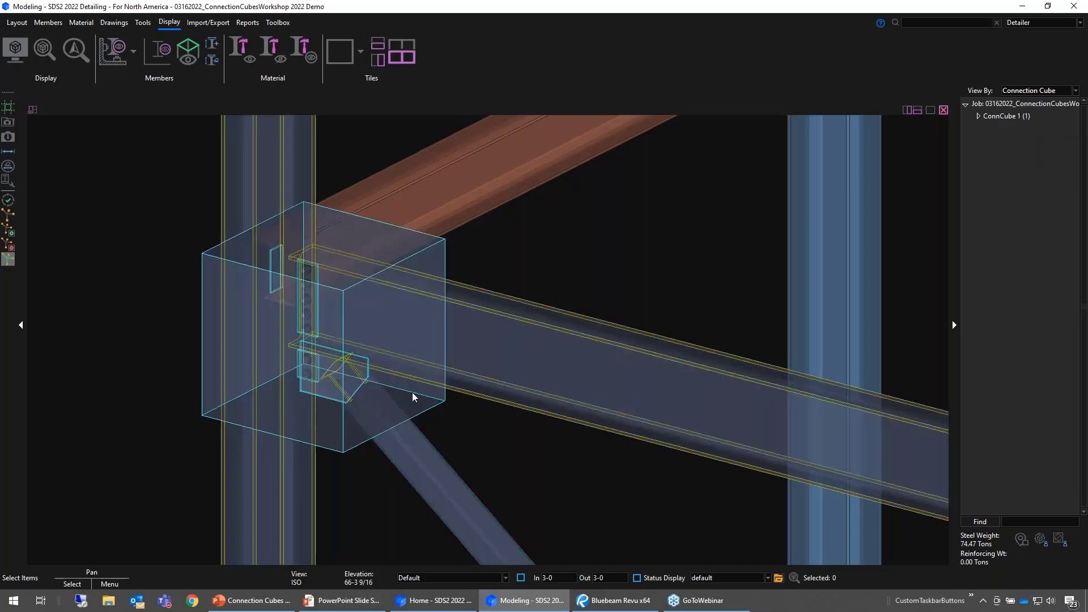
middle_drag(413, 393, 353, 407)
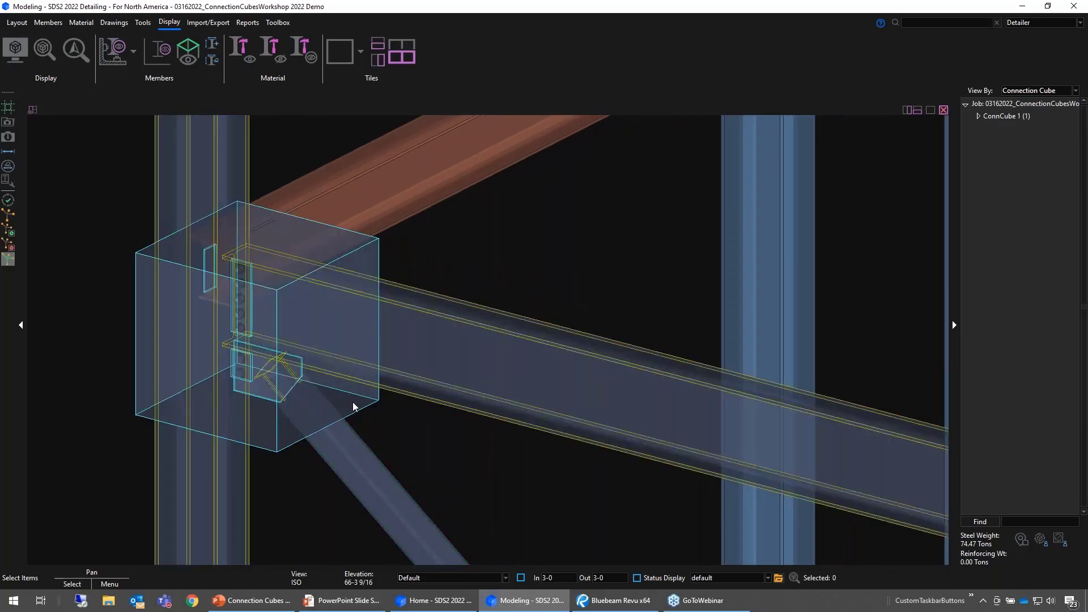
double_click(354, 407)
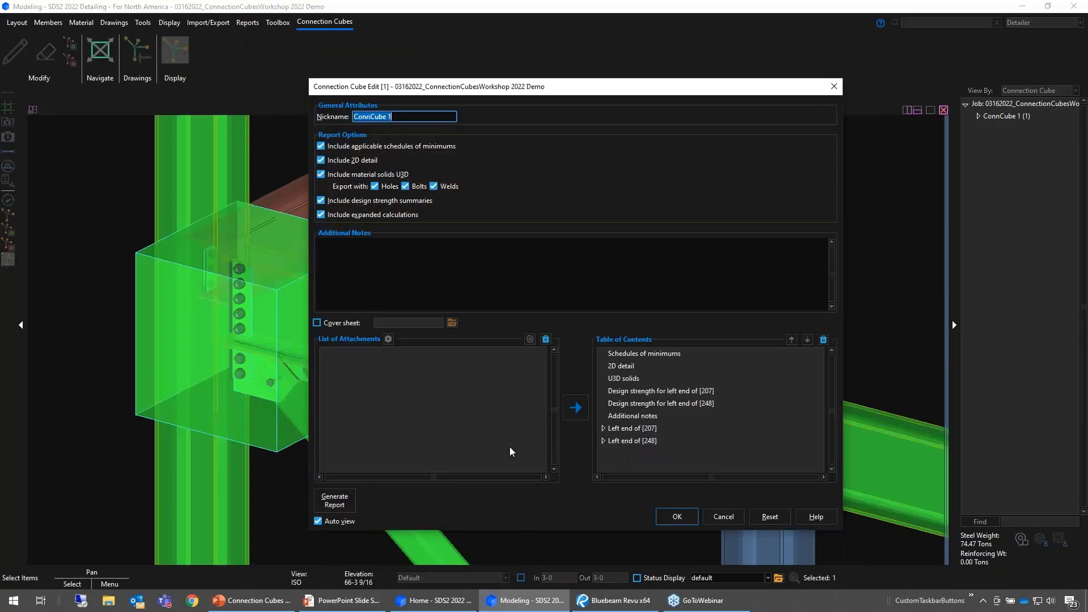
- Nickname the cube "HSS Brace at Bm-Col" and exclude applicable schedules of minimums and the 2D detail from its report
drag(627, 94, 724, 80)
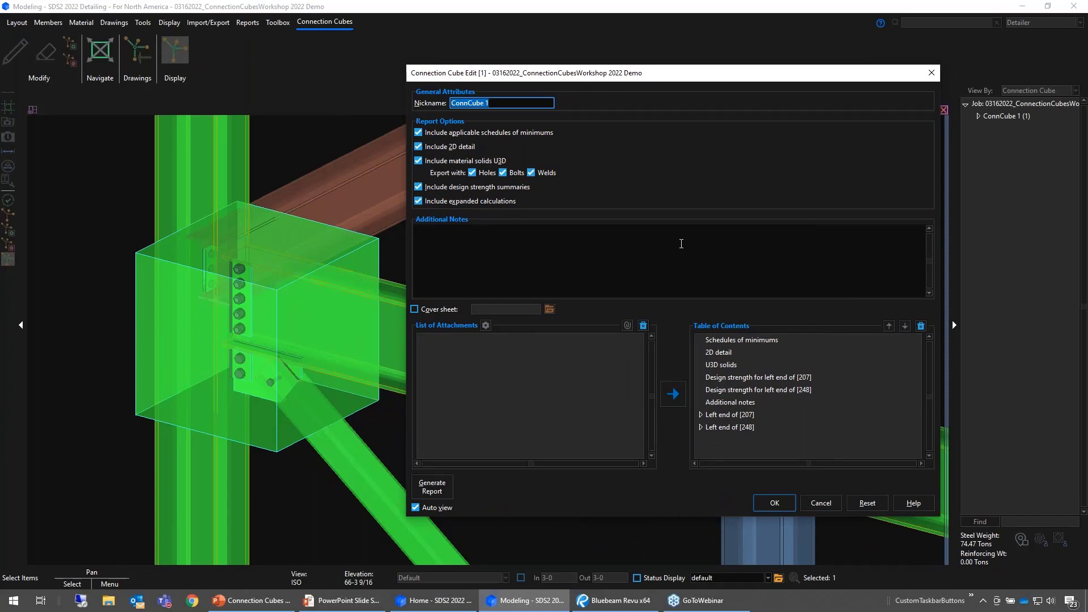
text(HSS Brace at Bm-Col)
key(Tab)
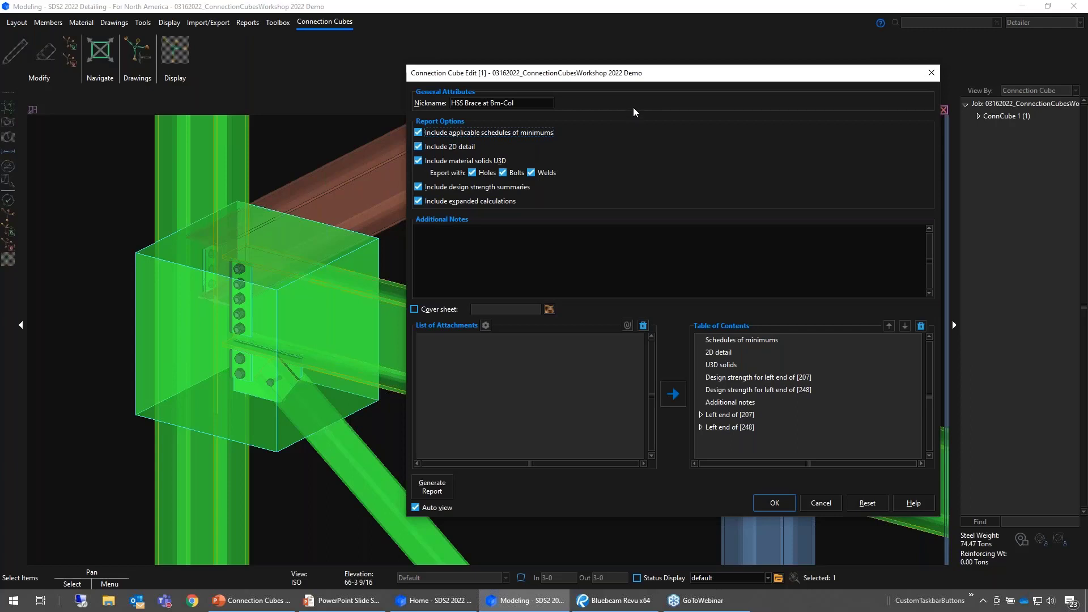
click(480, 132)
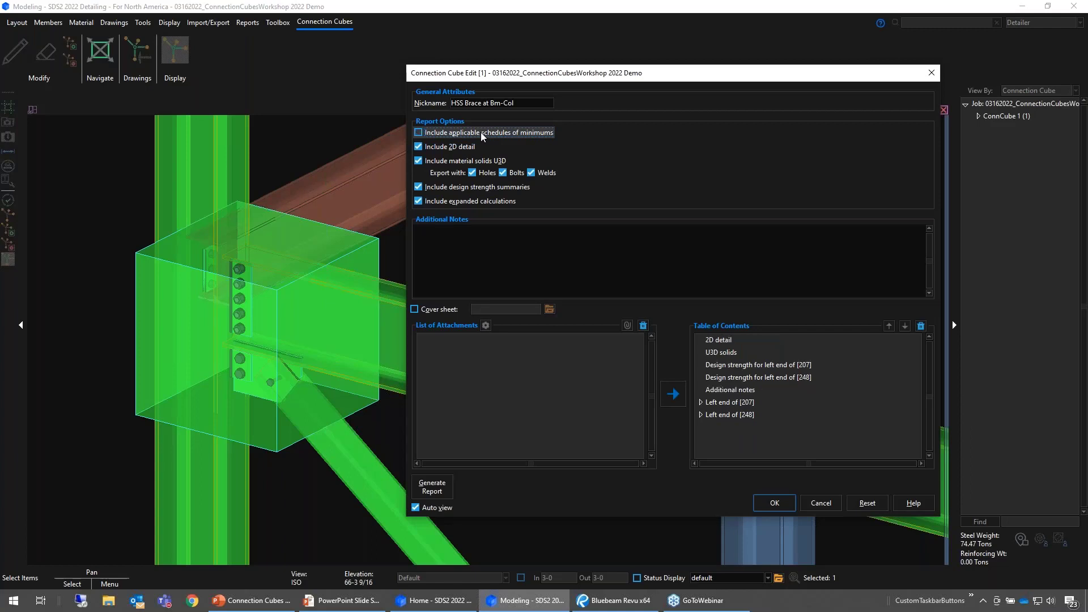
click(438, 148)
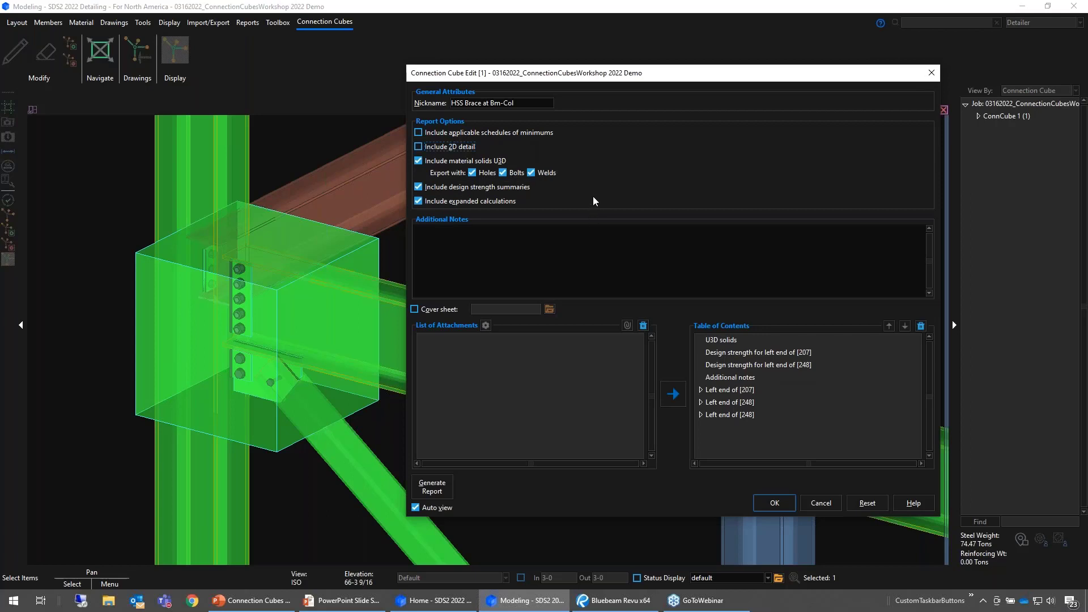
- Enter the additional note "First floor framing connection at 112-0 intersection of grids D & 6."
click(557, 234)
text(irst floor framing connection at 112-0 intersection of)
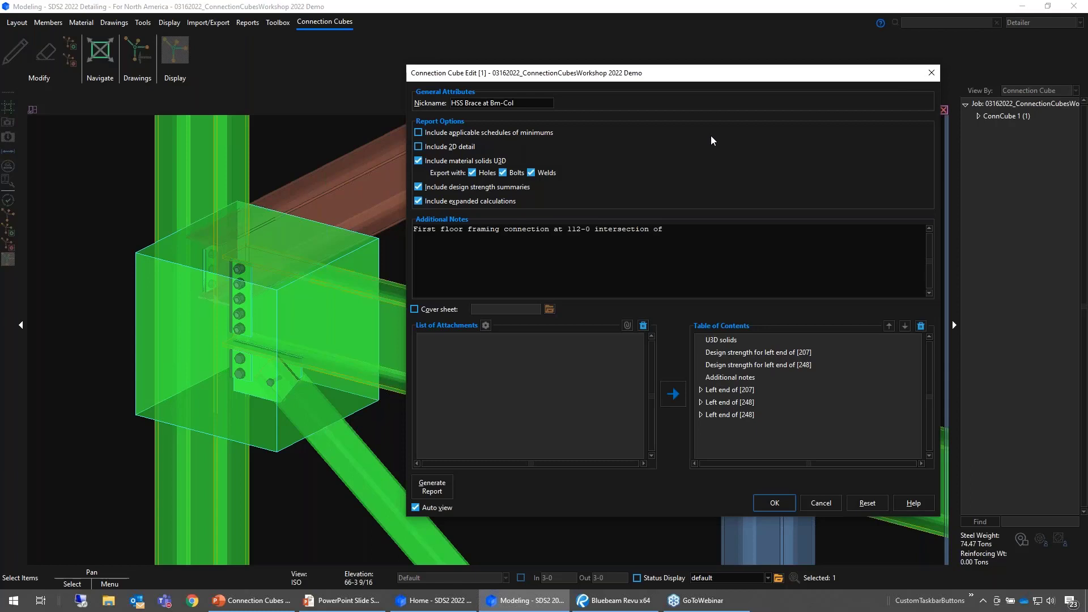
text( grids D & 6.)
- Include a cover sheet in the report and try to choose its file
click(455, 310)
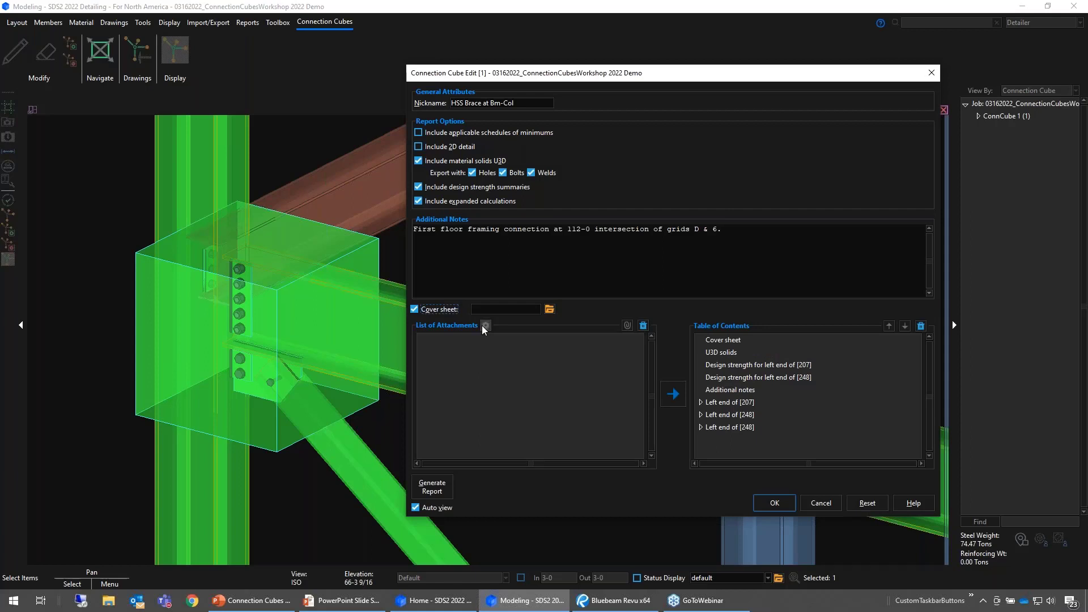
click(552, 311)
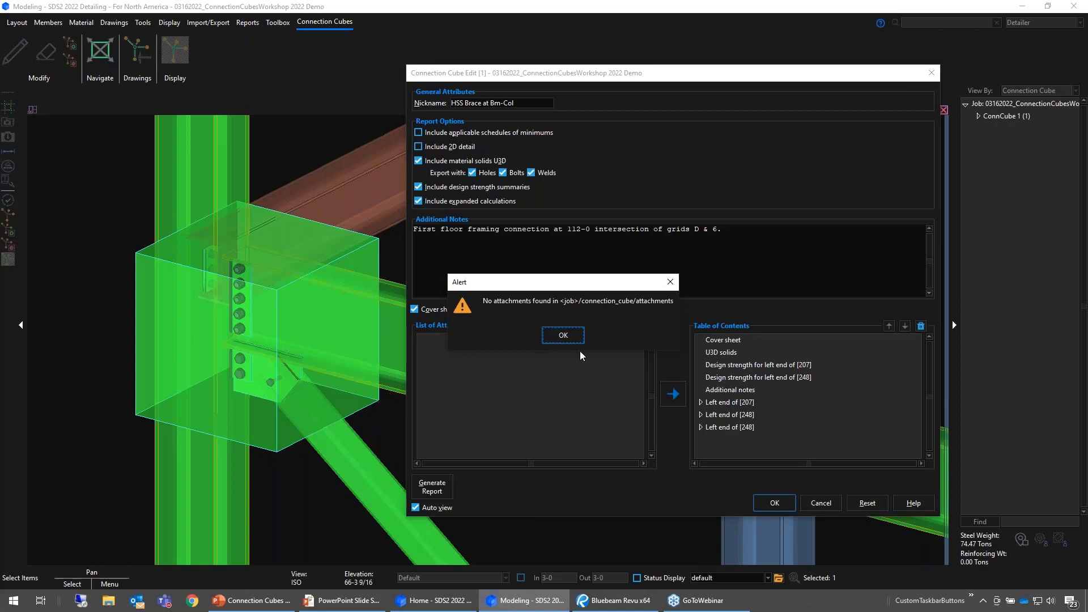
drag(573, 290, 686, 285)
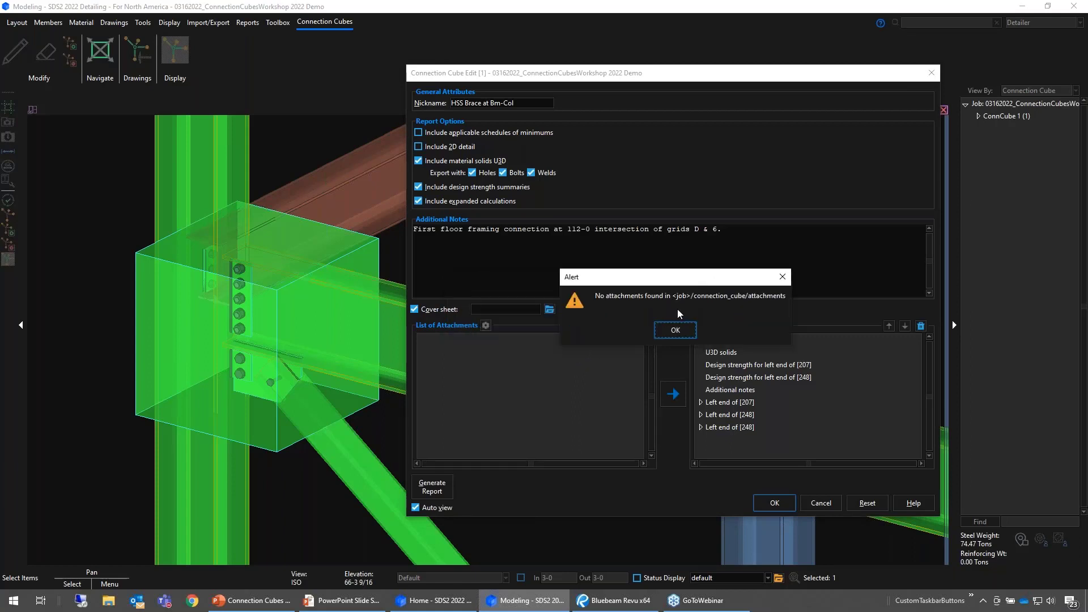
click(676, 330)
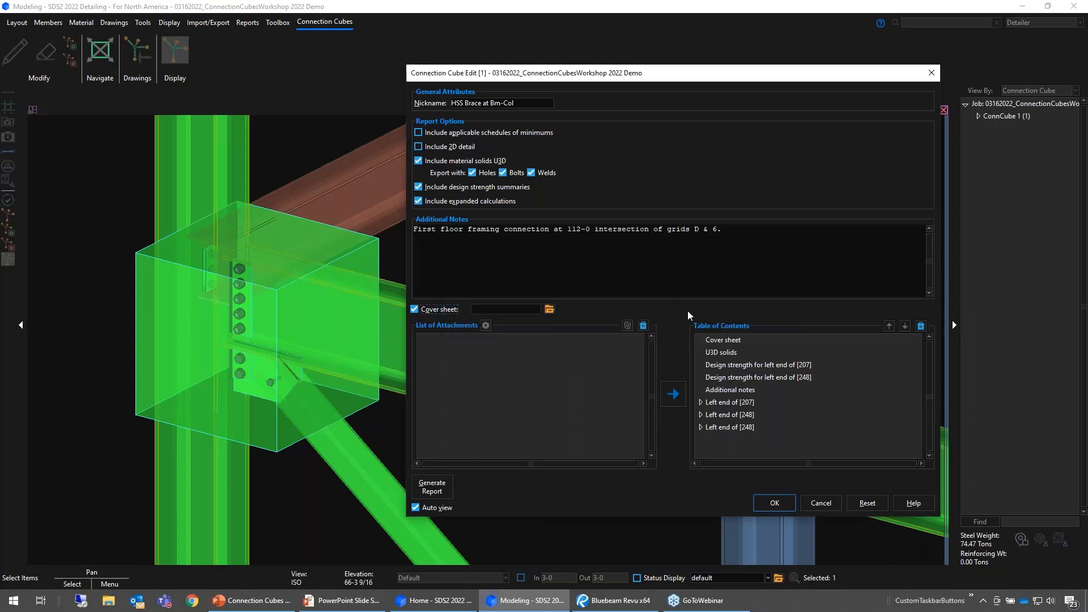
- Import ICC-ES ESR-2802 Simpson SMF.pdf, RFI_Letterhead.pdf and Submittal_Letterhead.pdf from the SDS2_2022 folder as connection cube attachments
click(486, 326)
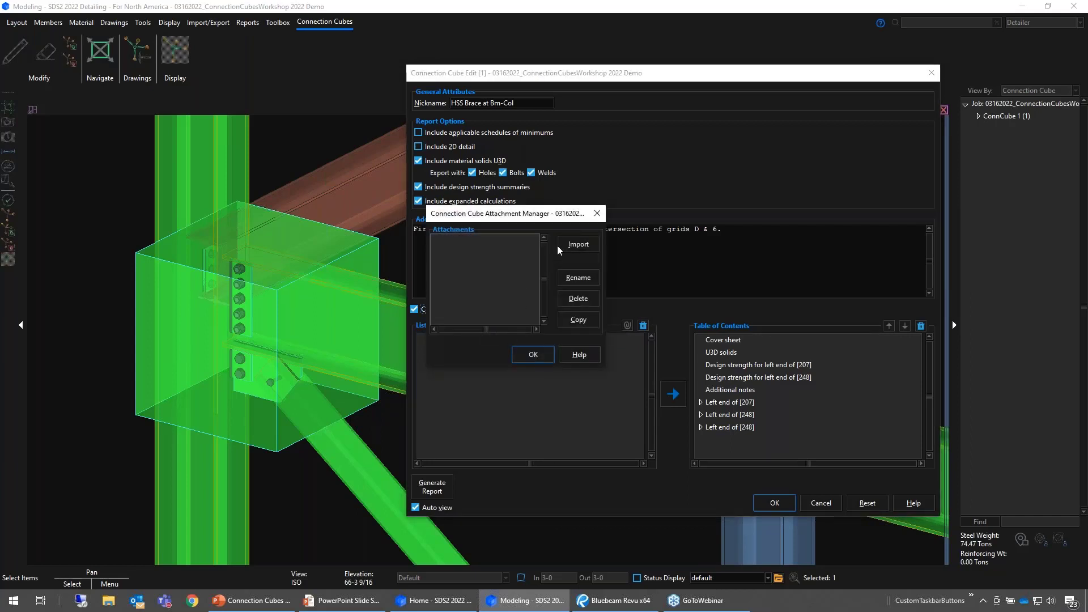
click(567, 244)
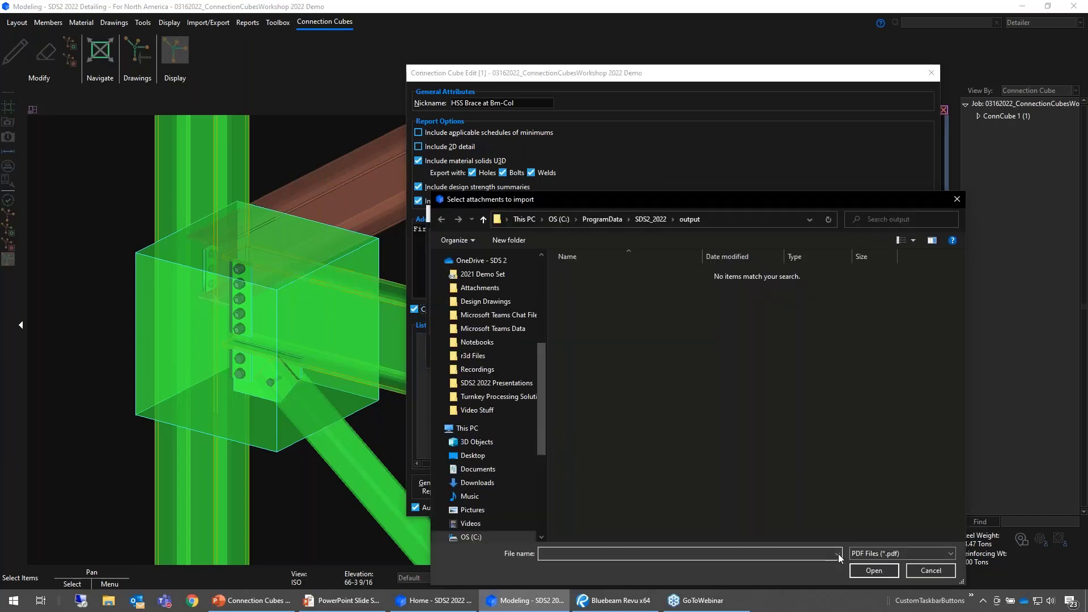
click(651, 219)
drag(682, 198, 682, 196)
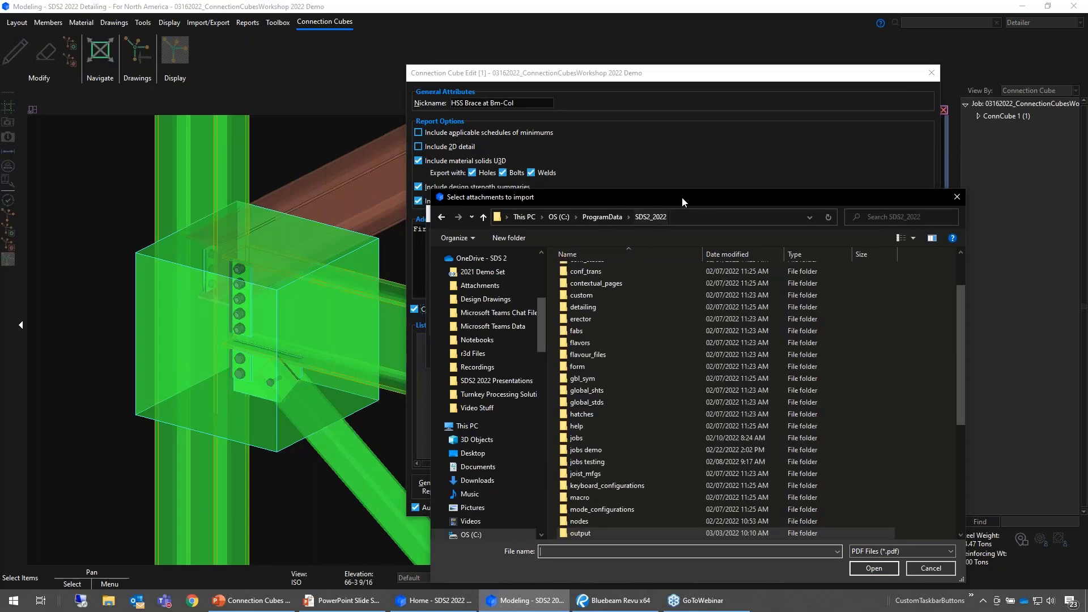
scroll(615, 440, down, 6)
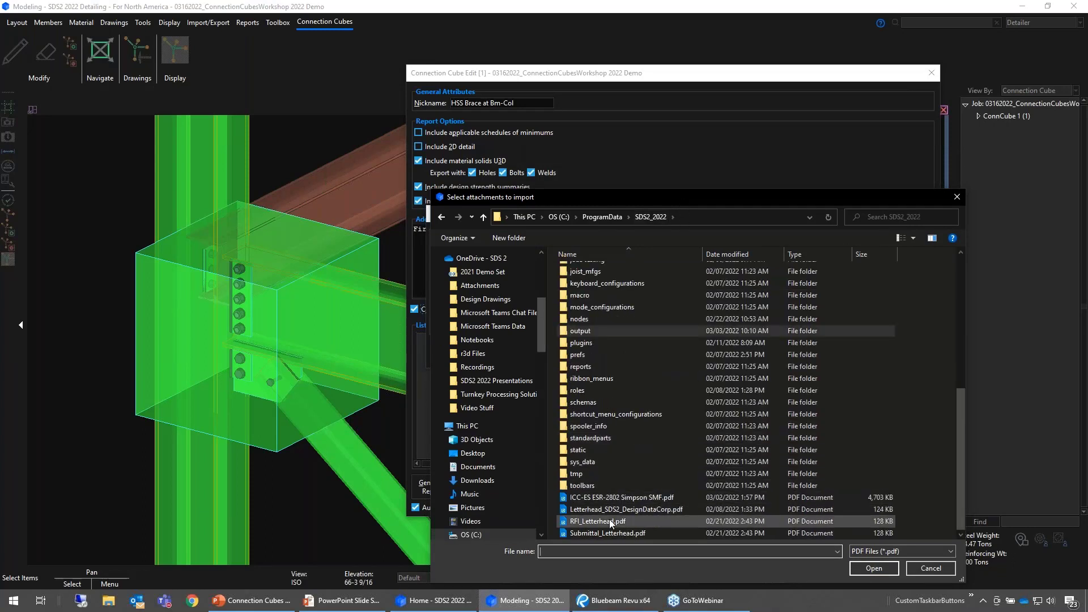
click(587, 496)
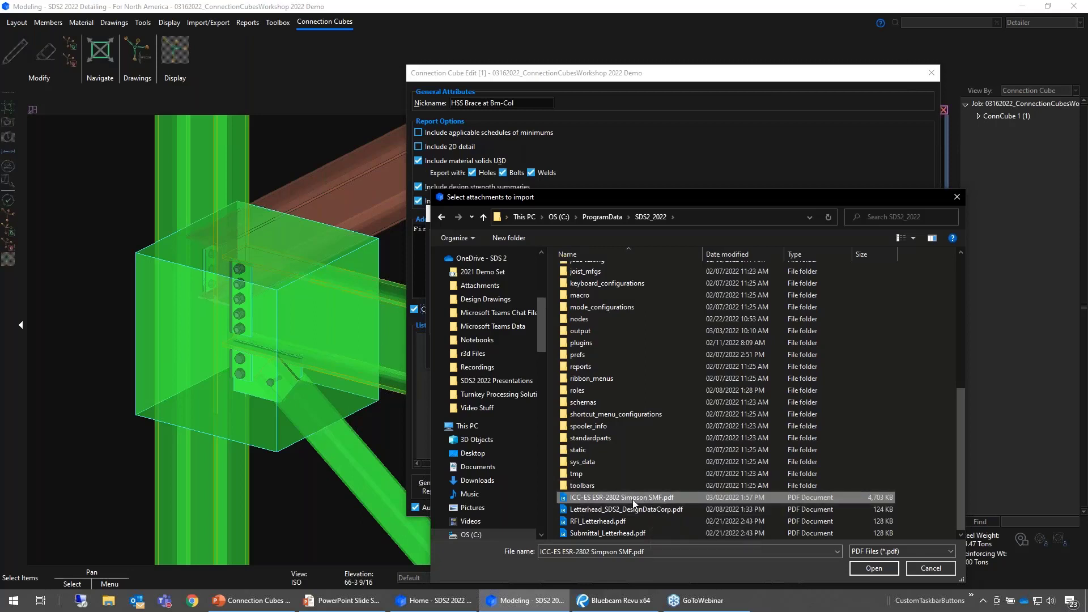
ctrl+click(600, 521)
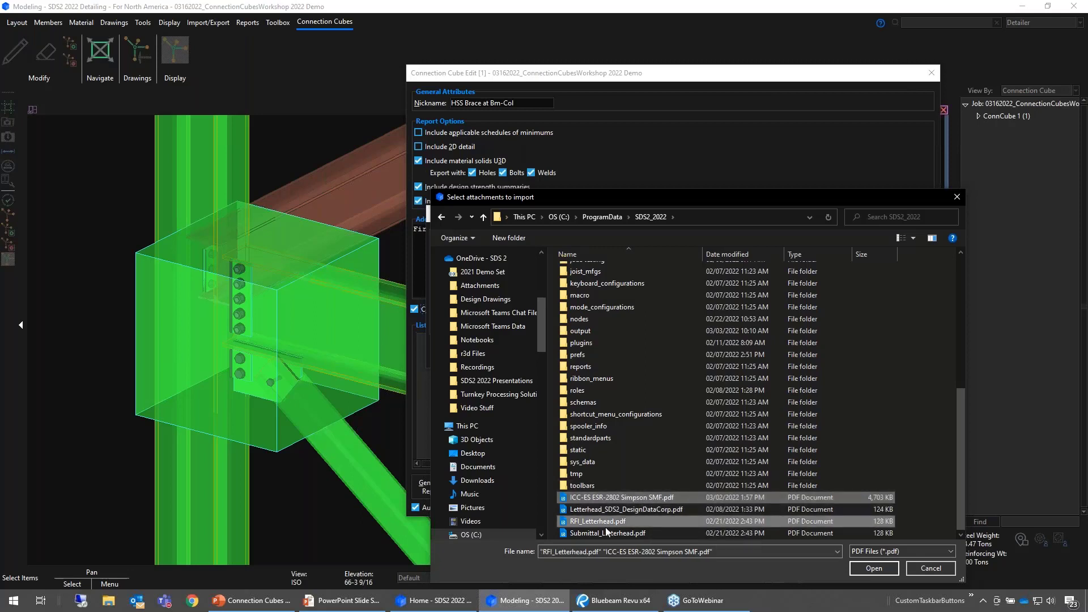
ctrl+click(606, 533)
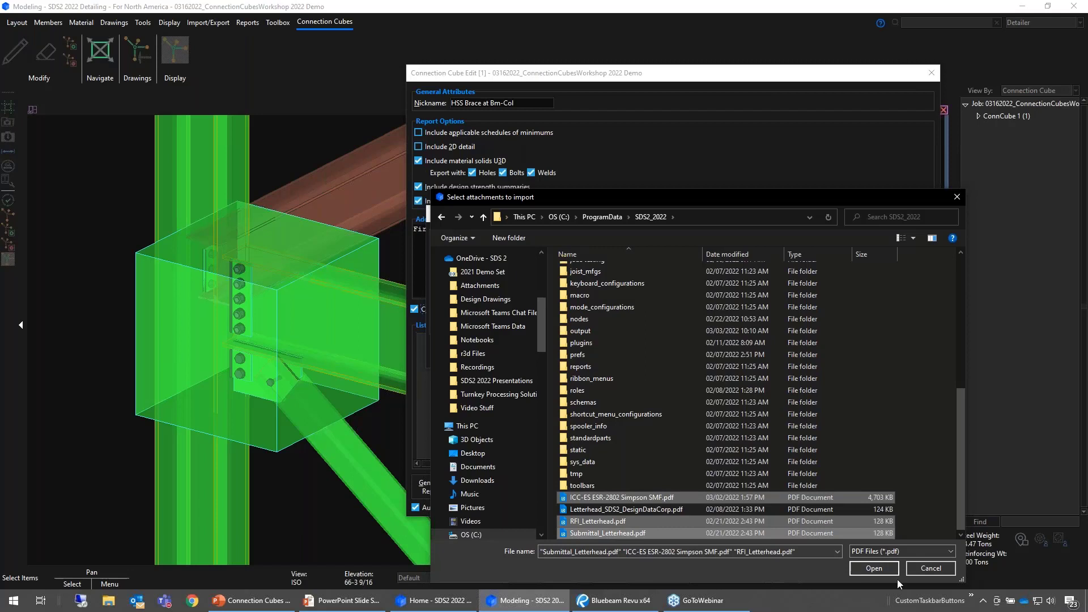
click(852, 569)
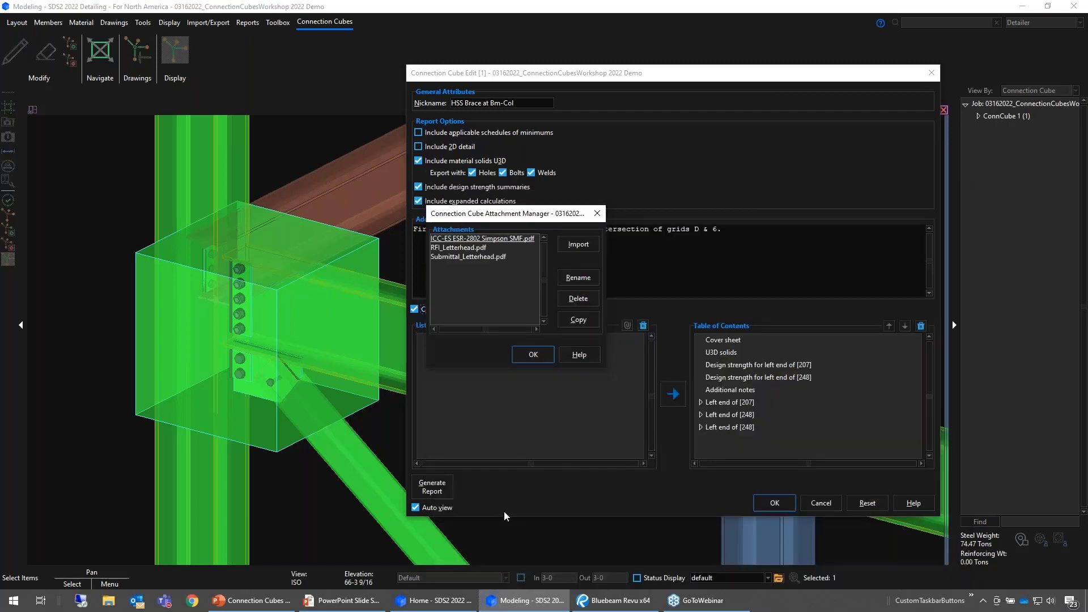
key(Return)
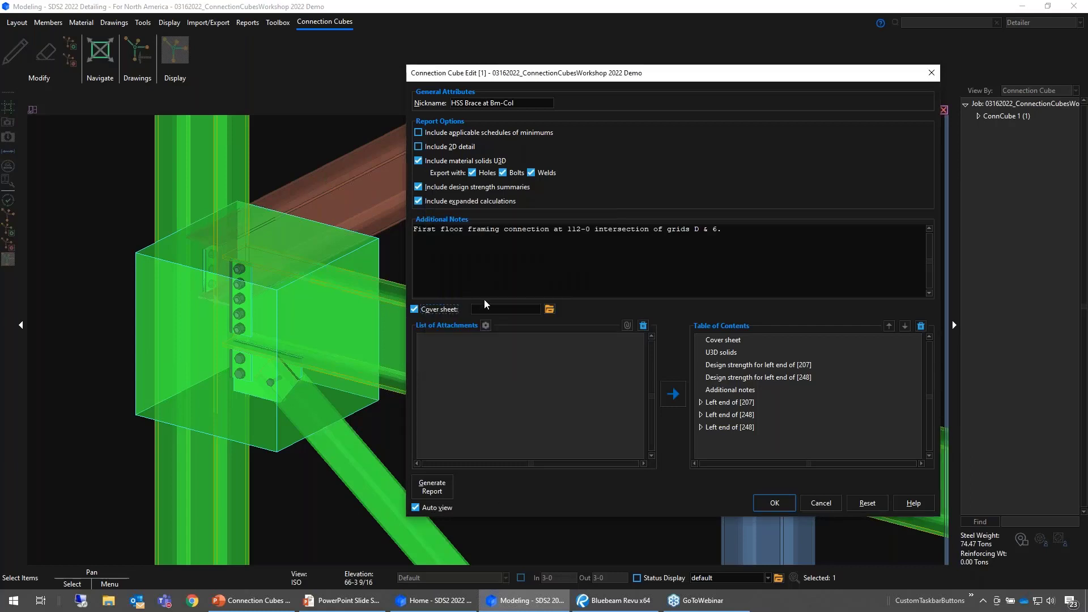
- Set Submittal_Letterhead.pdf as the report's cover sheet
click(549, 308)
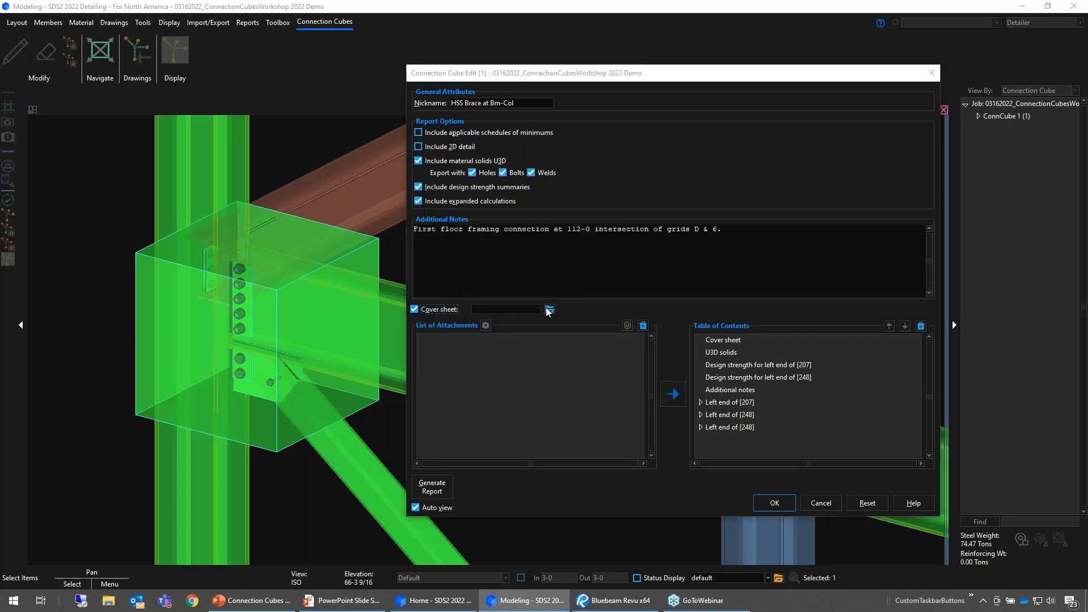
drag(566, 225, 661, 200)
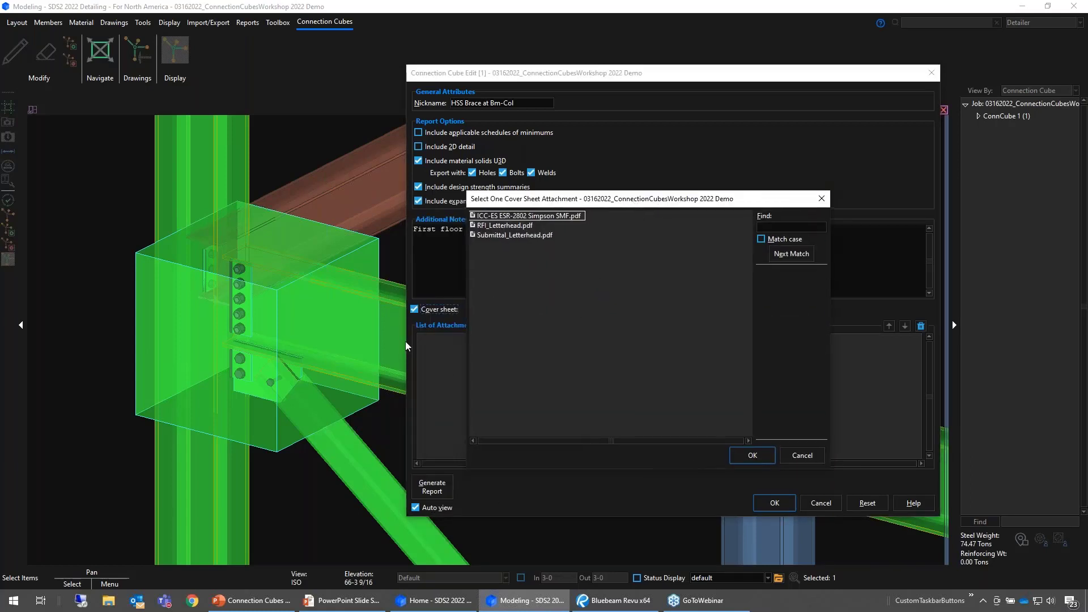
click(514, 235)
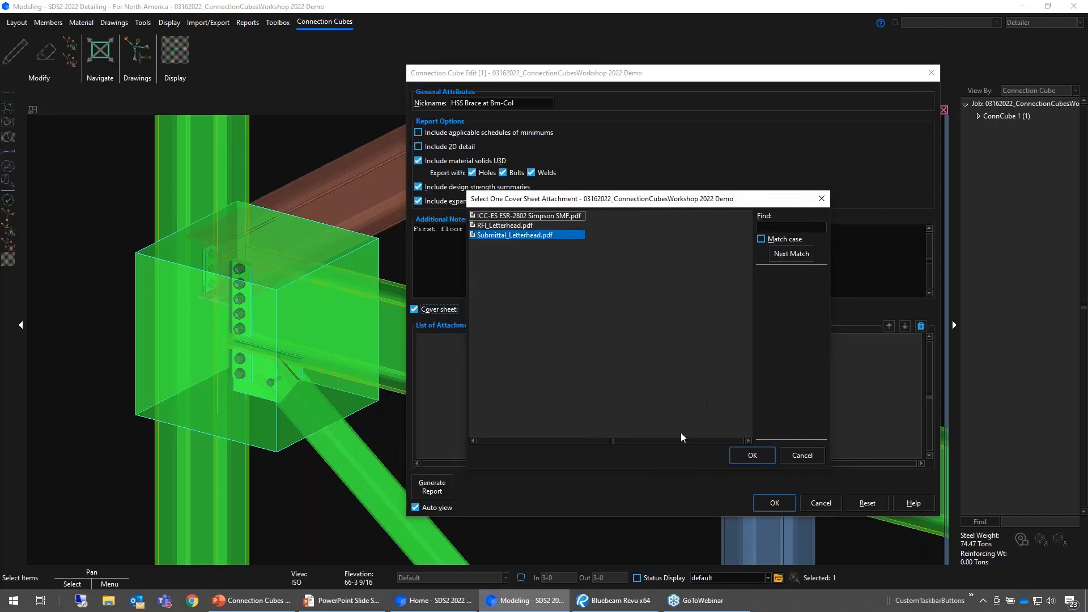
click(737, 457)
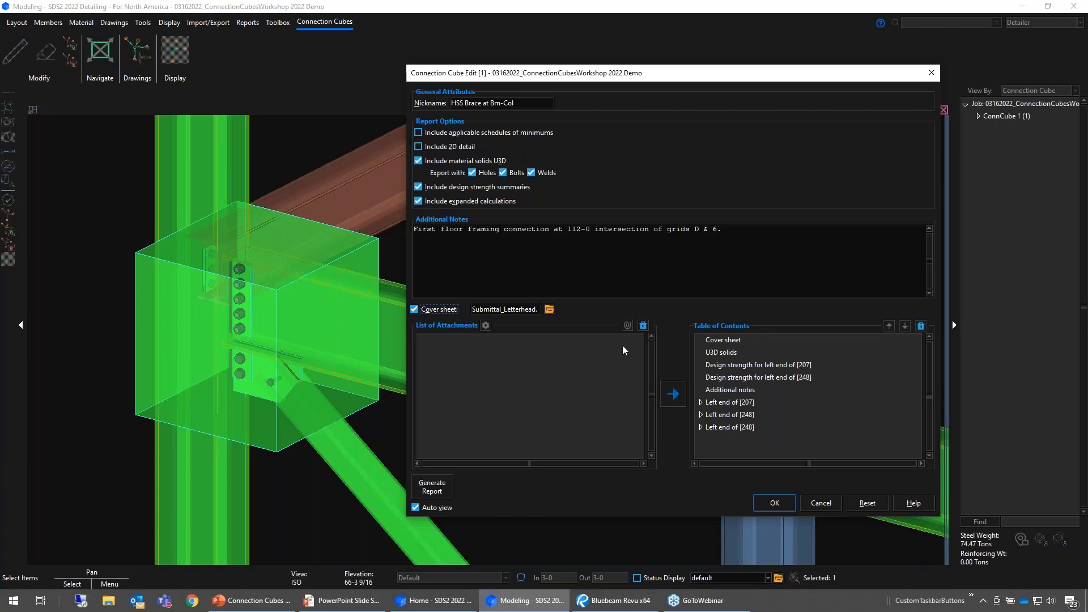
- Attach ICC-ES ESR-2802 Simpson SMF.pdf to the connection cube
click(628, 326)
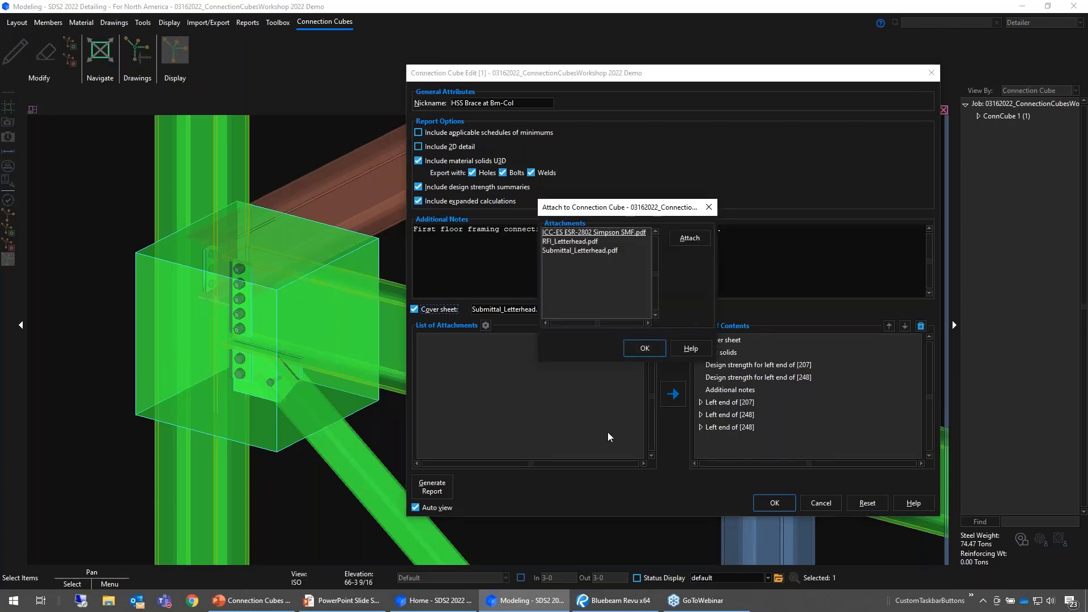
click(573, 232)
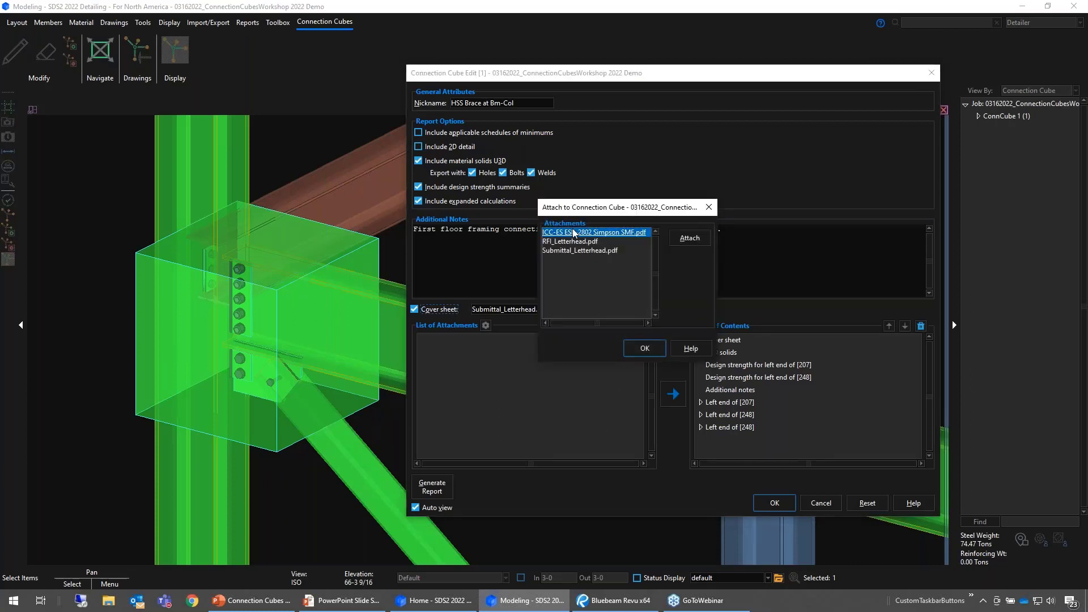
click(689, 237)
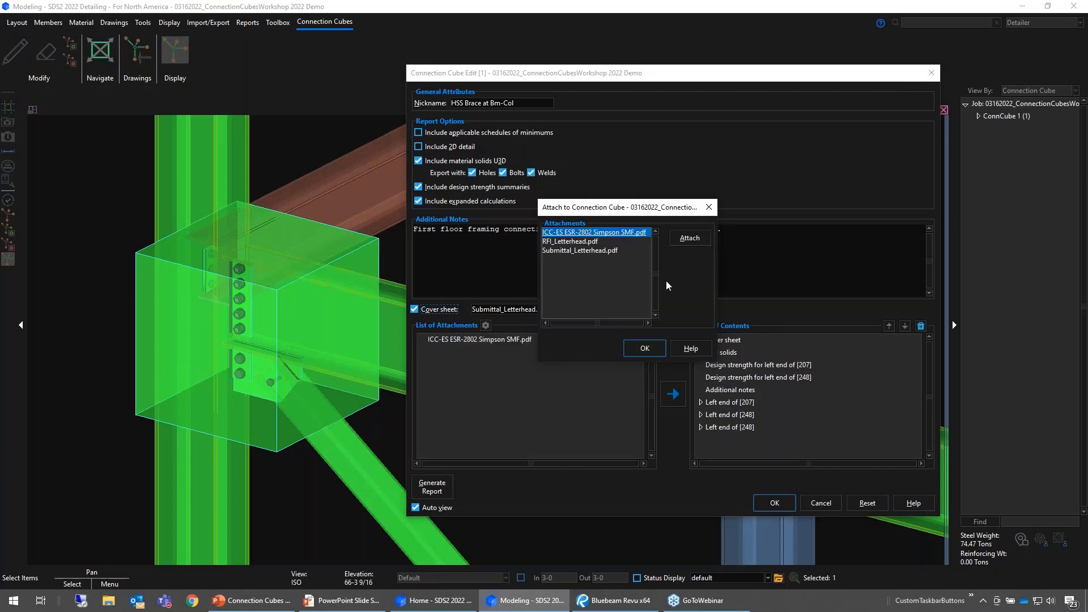
click(643, 352)
- Add the ICC-ES ESR-2802 attachment to the report's table of contents and place it directly after U3D solids
click(490, 339)
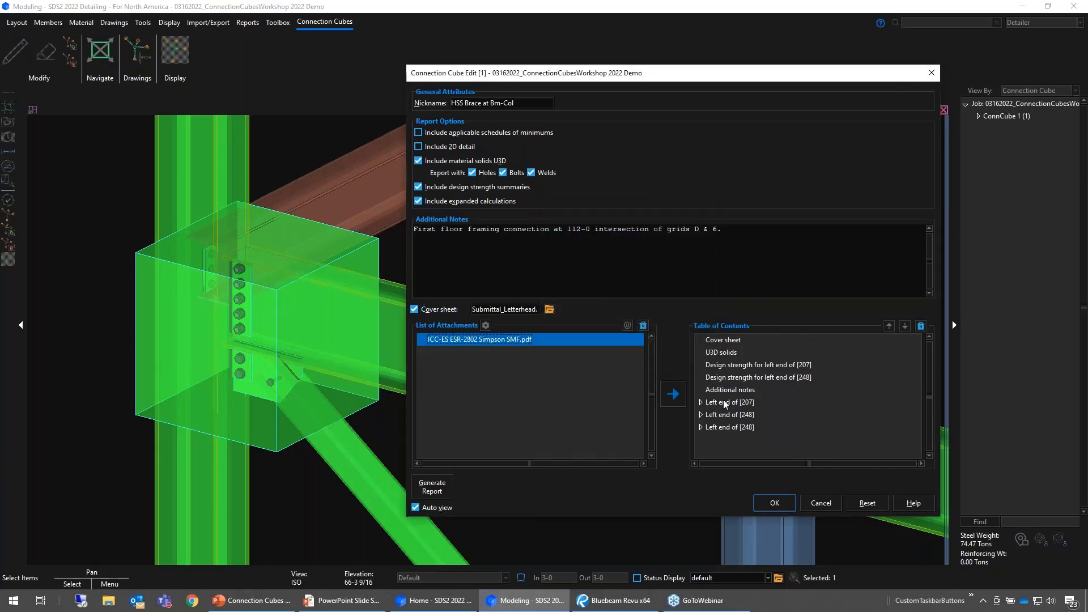
click(675, 395)
click(743, 440)
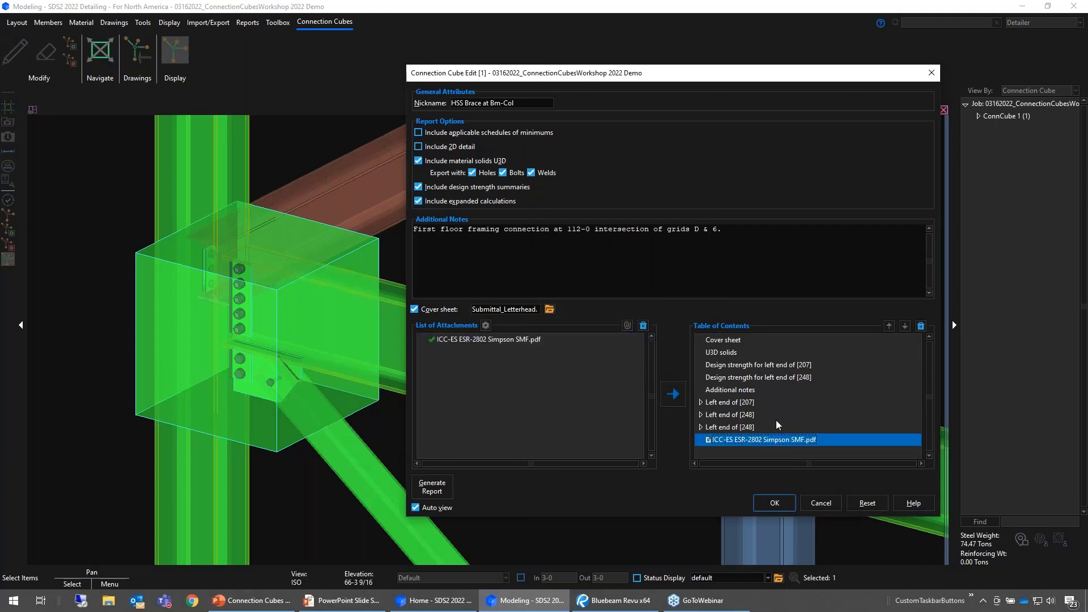
click(889, 326)
click(888, 326)
click(889, 326)
click(889, 326)
click(889, 326)
click(889, 326)
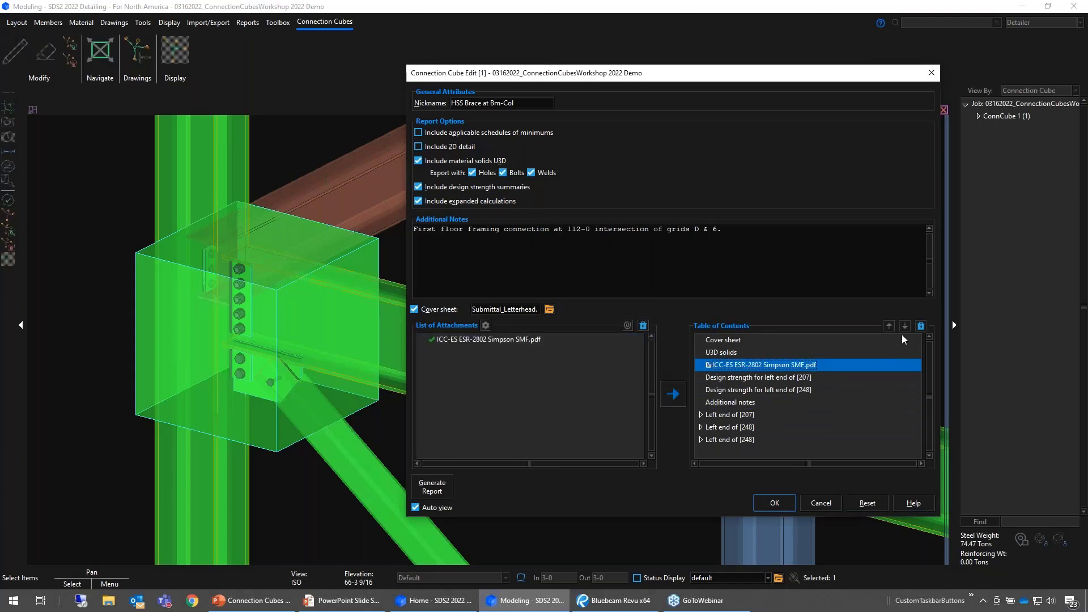
- Move the ICC-ES ESR-2802 attachment to the end of the table of contents and remove it from the report
click(905, 327)
click(904, 327)
click(904, 328)
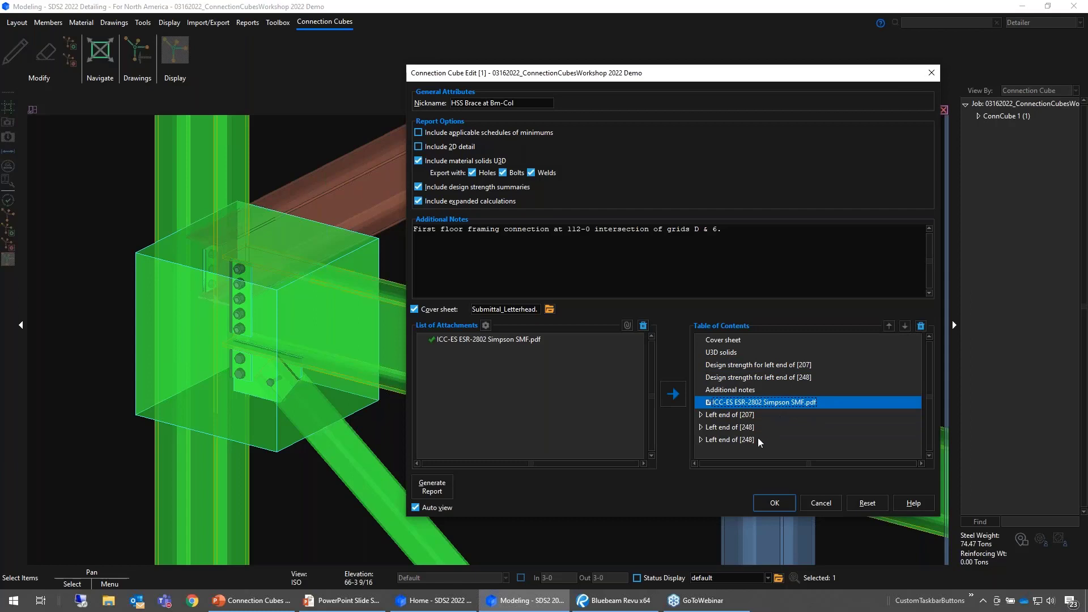
click(905, 327)
click(905, 327)
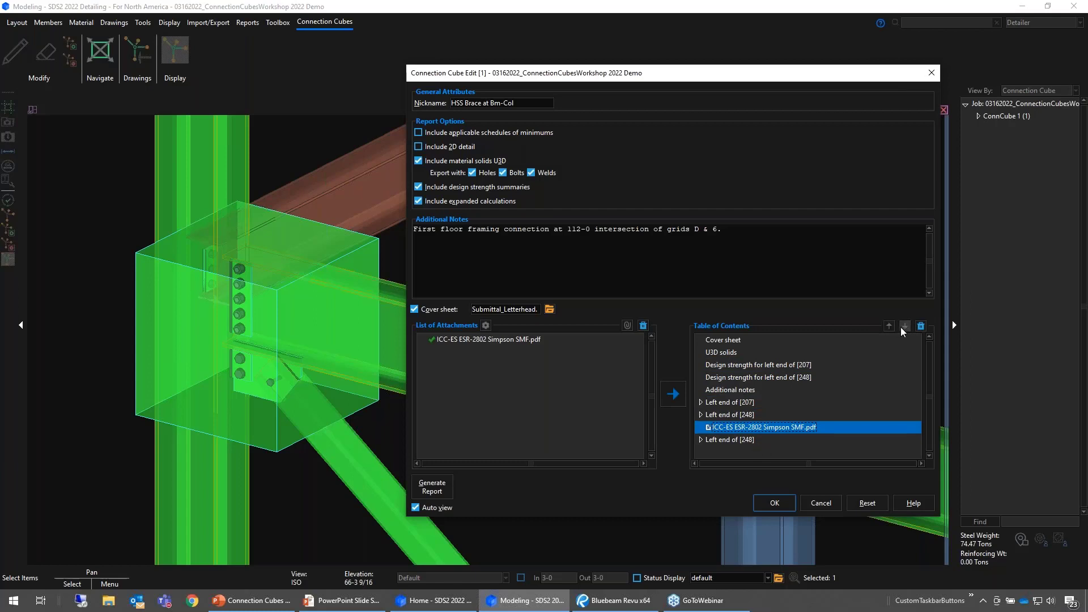
click(904, 327)
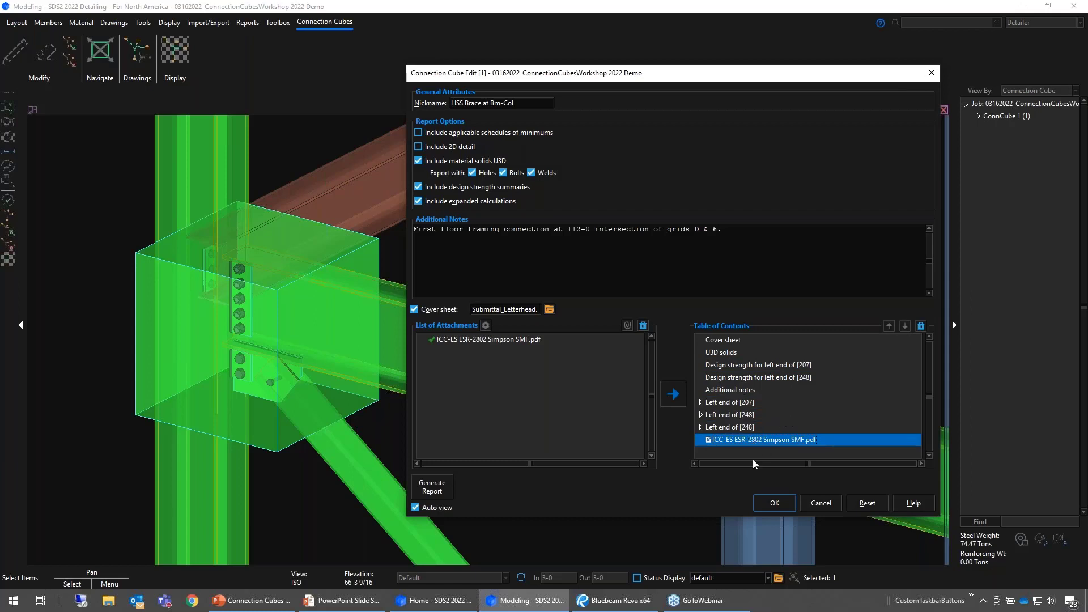
click(921, 326)
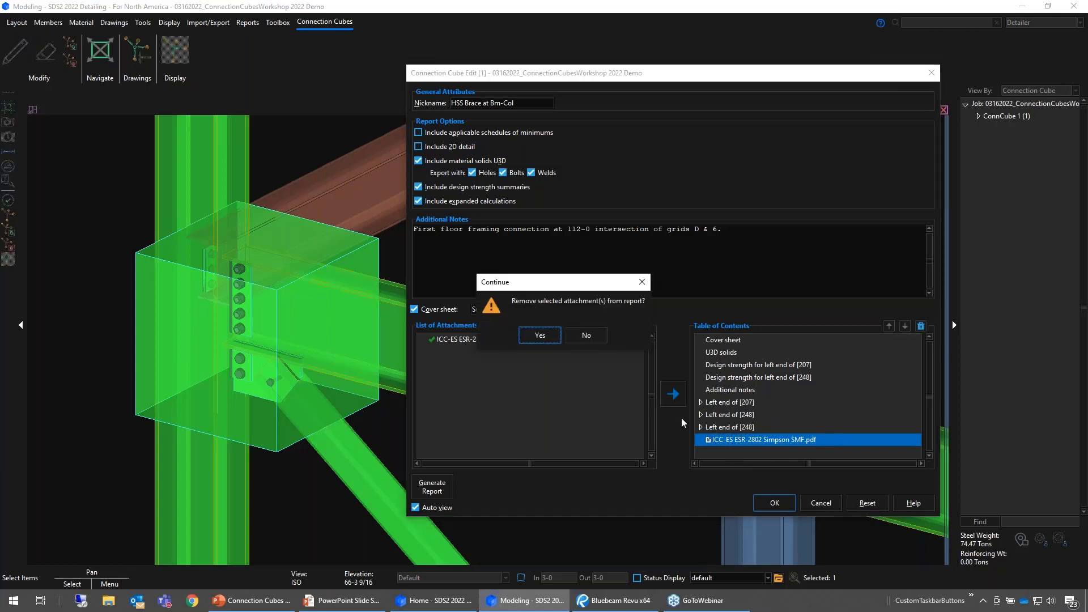
click(539, 346)
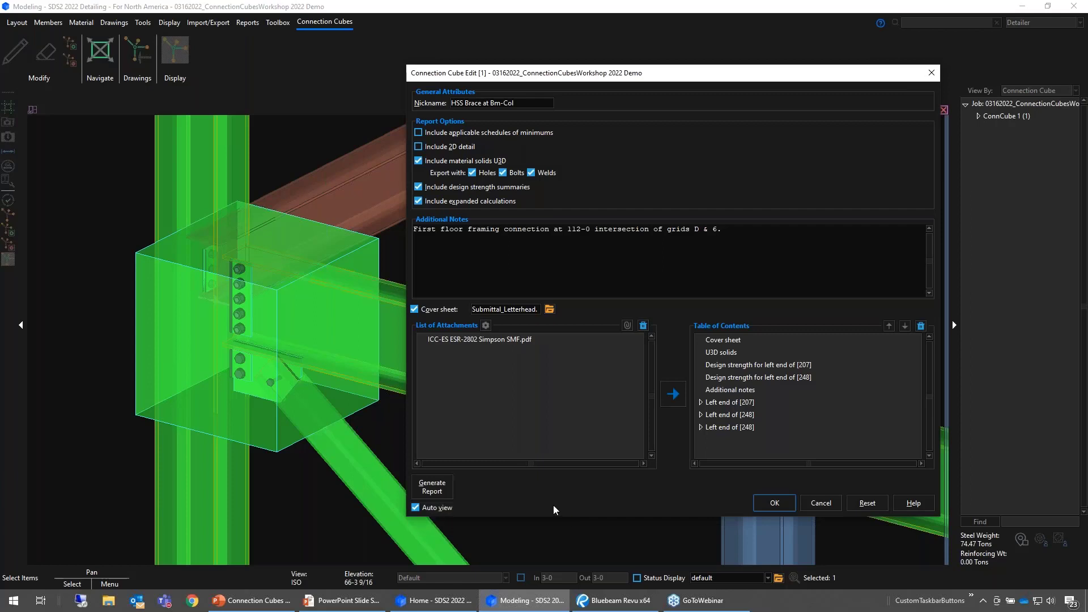
- Generate the connection report, save it as SDS2-HSS_Brace_at_Bm-Col-expanded-calcs.pdf in the output folder and view it in Bluebeam Revu
click(432, 486)
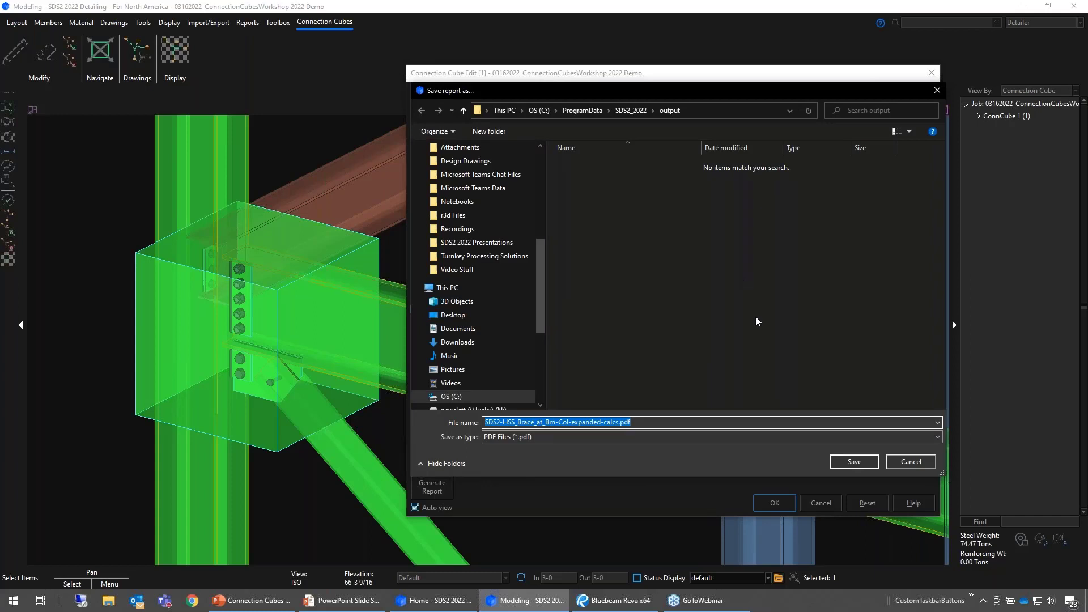
click(853, 462)
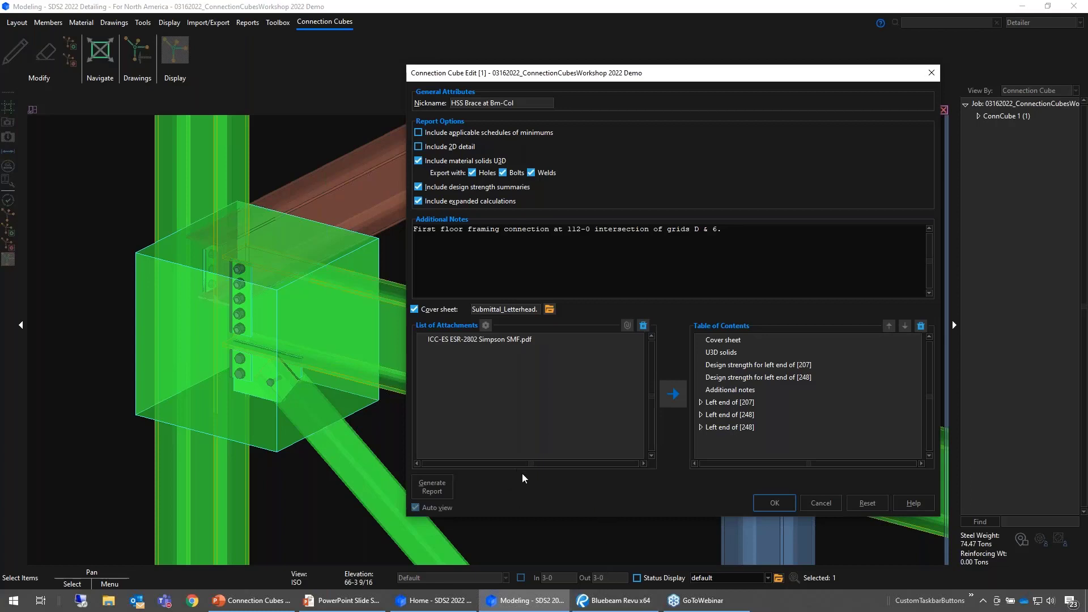
mouse_move(628, 605)
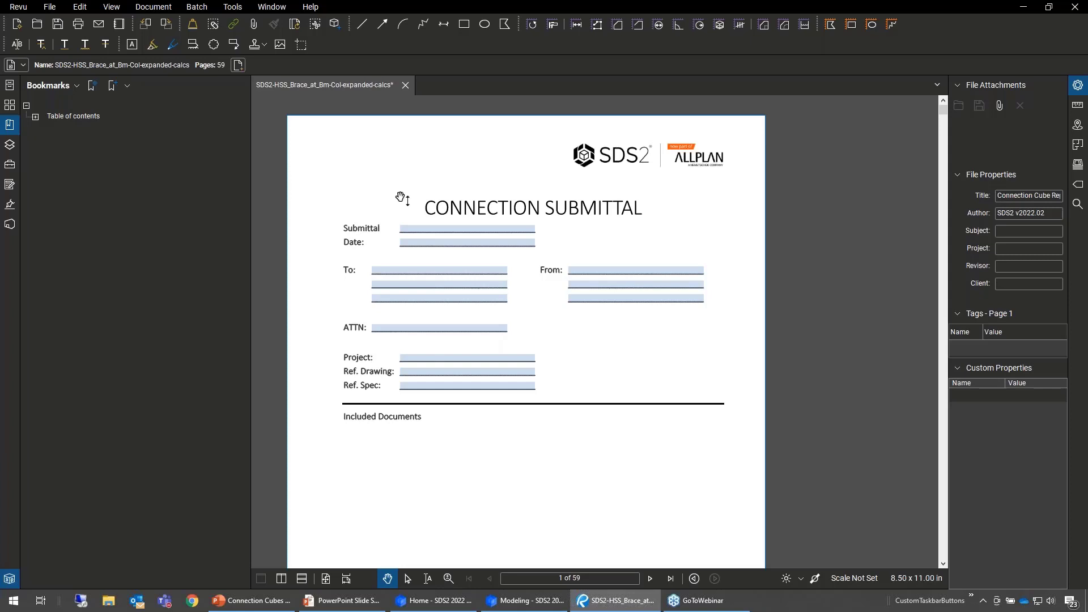
- Fill in the cover sheet with submittal 1001, date 03/15/2022, and the recipient's and sender's full names
click(442, 224)
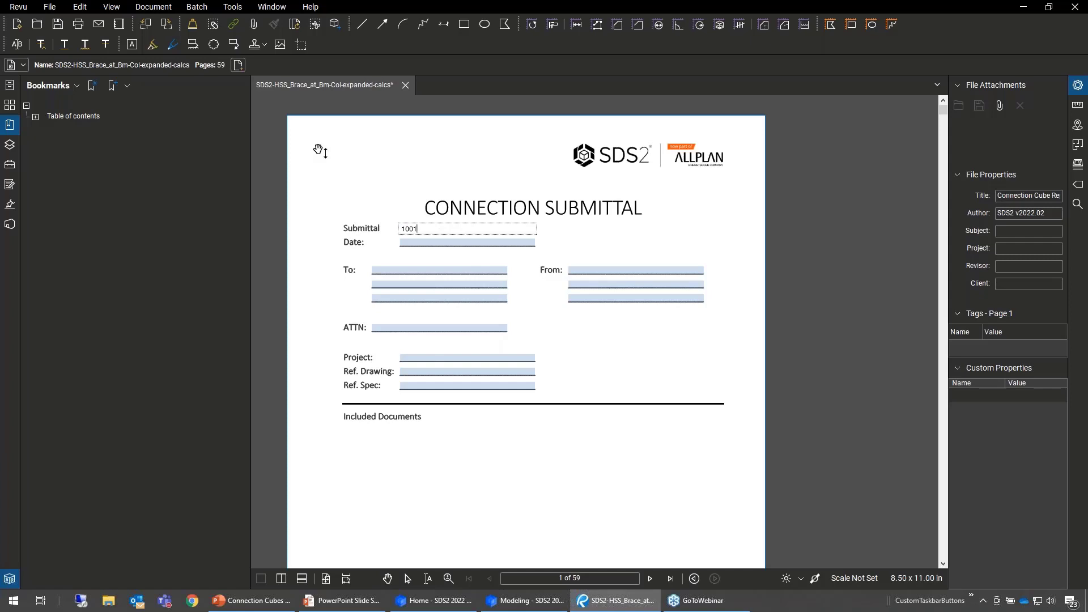
key(Tab)
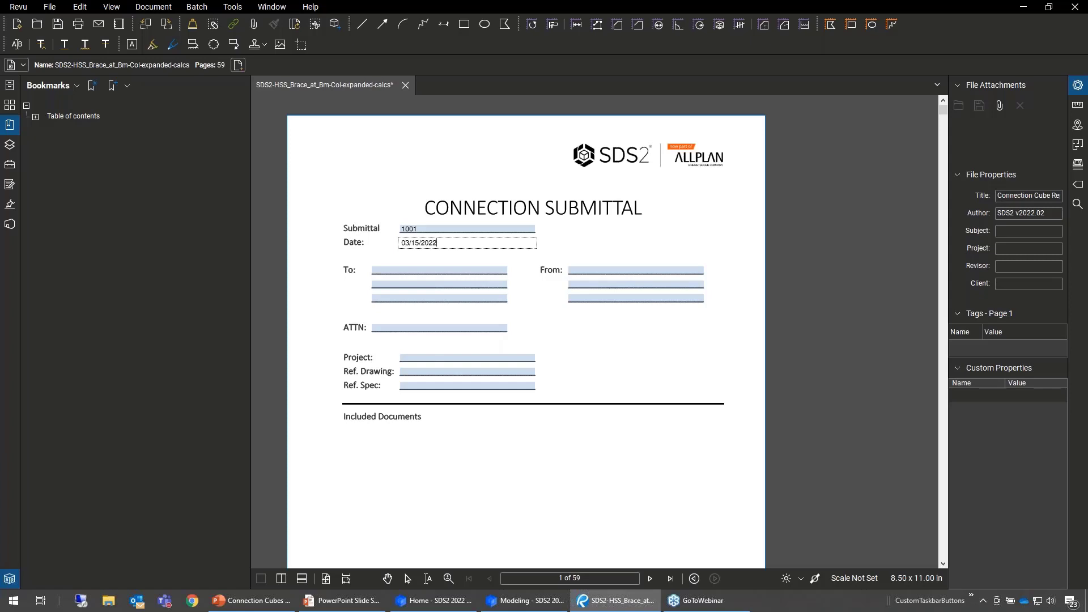
click(416, 271)
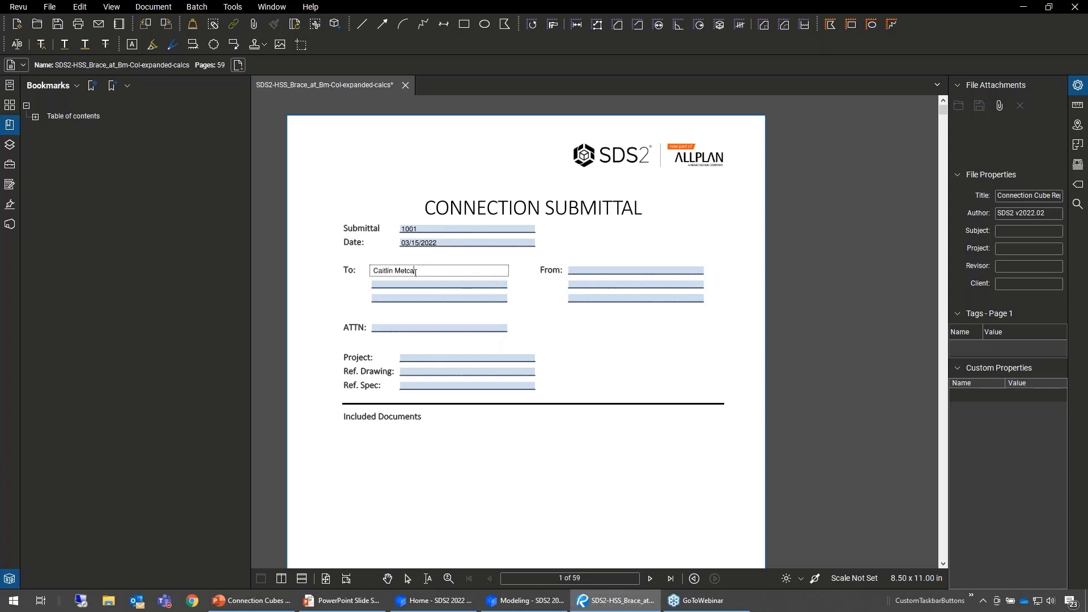
click(612, 272)
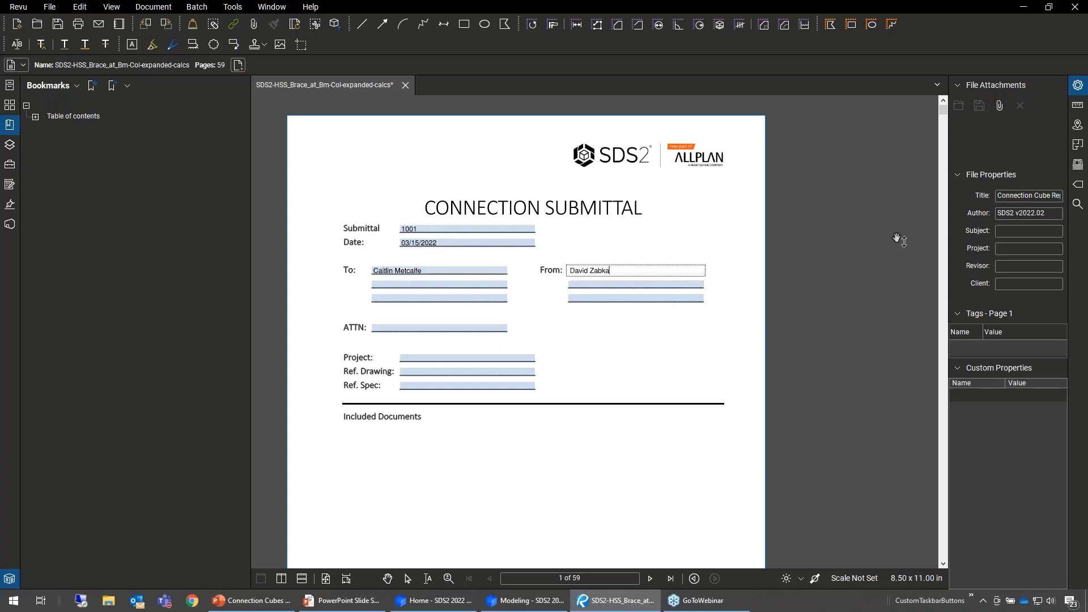
- Commit the sender entry on the cover sheet and orbit the interactive 3D connection model on page 2
click(898, 310)
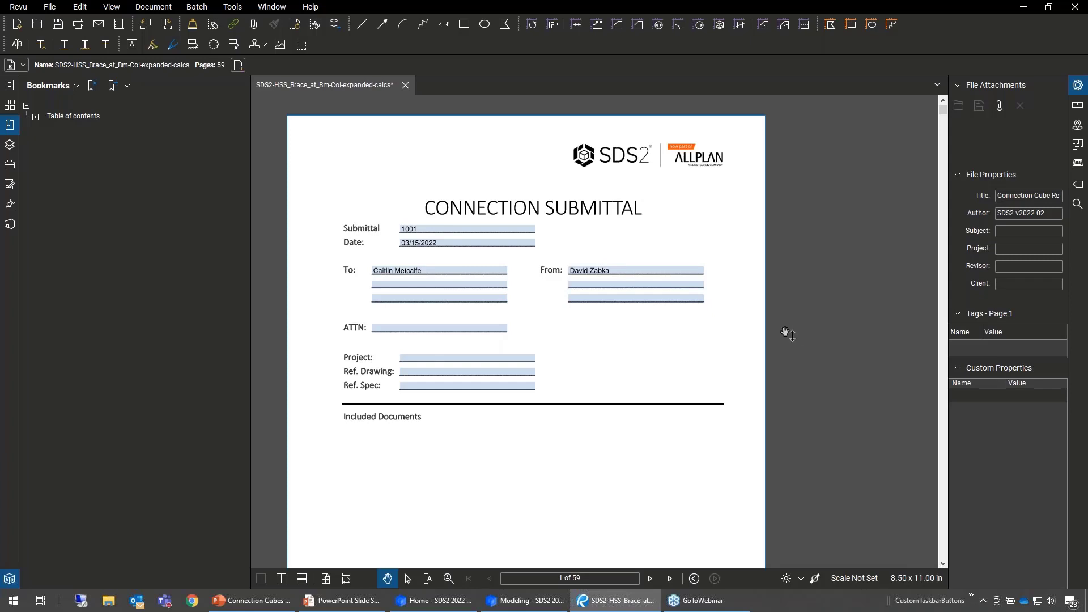
scroll(757, 347, down, 3)
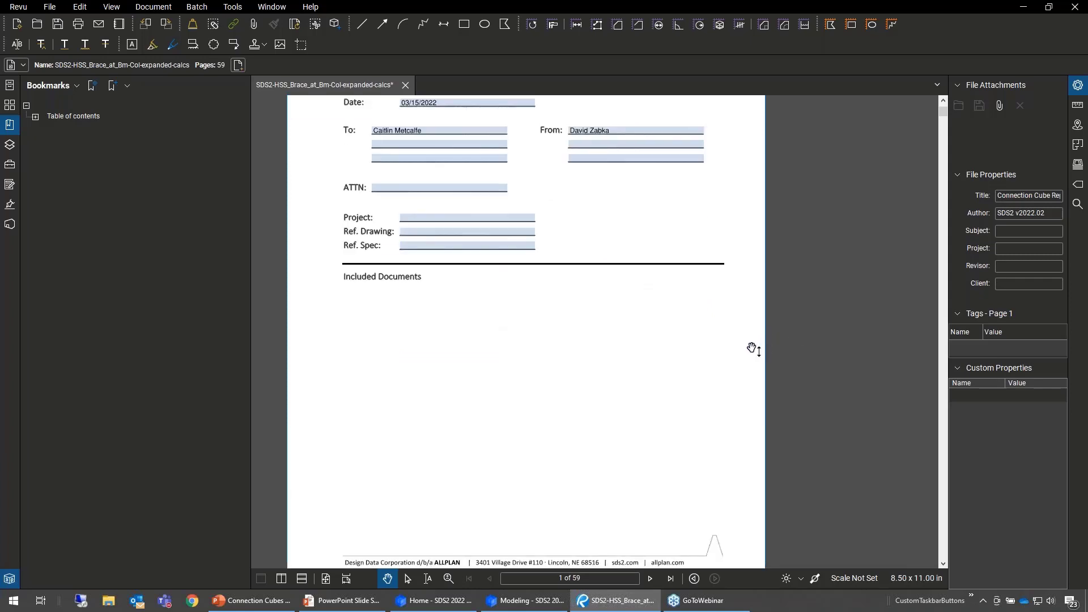
scroll(737, 363, down, 8)
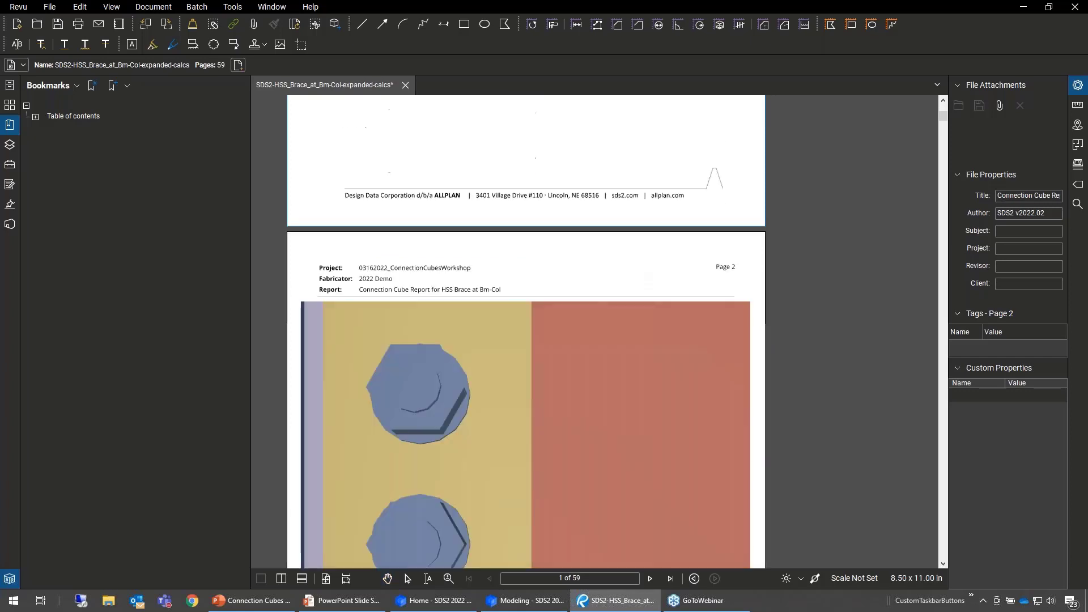
scroll(737, 340, down, 5)
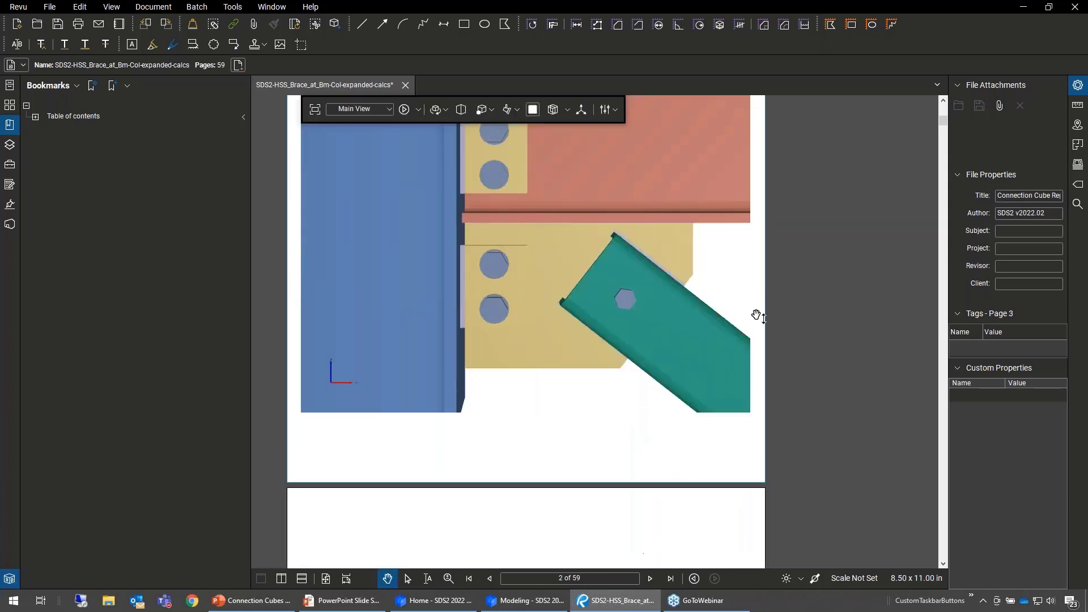
drag(572, 366, 527, 325)
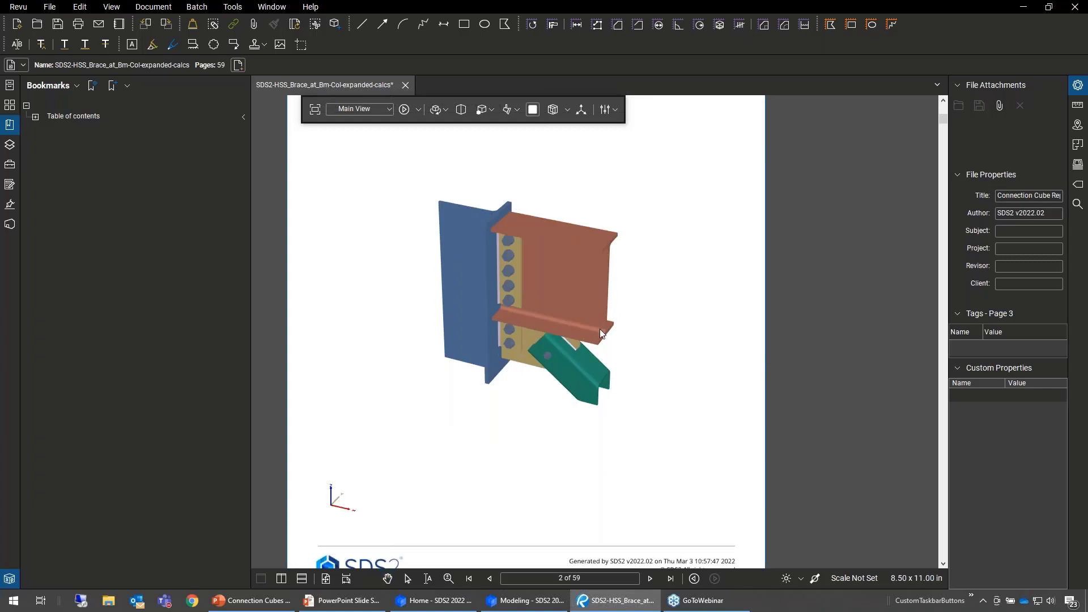
drag(479, 291, 448, 286)
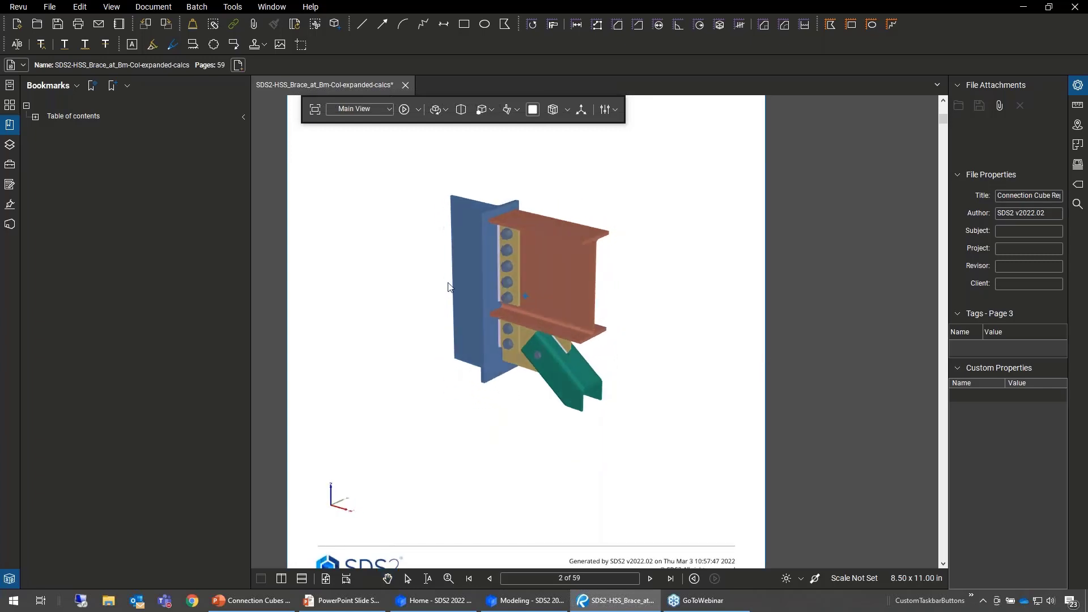
- Display the 3D model's saved Face 1 view, return to Main View, and orbit the connection
click(387, 107)
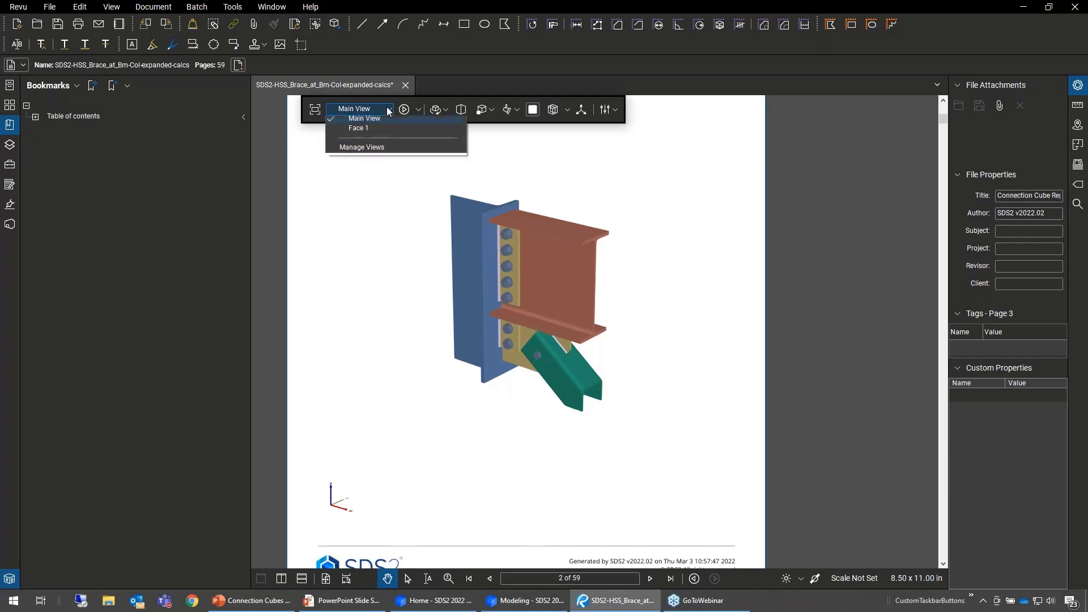
click(365, 131)
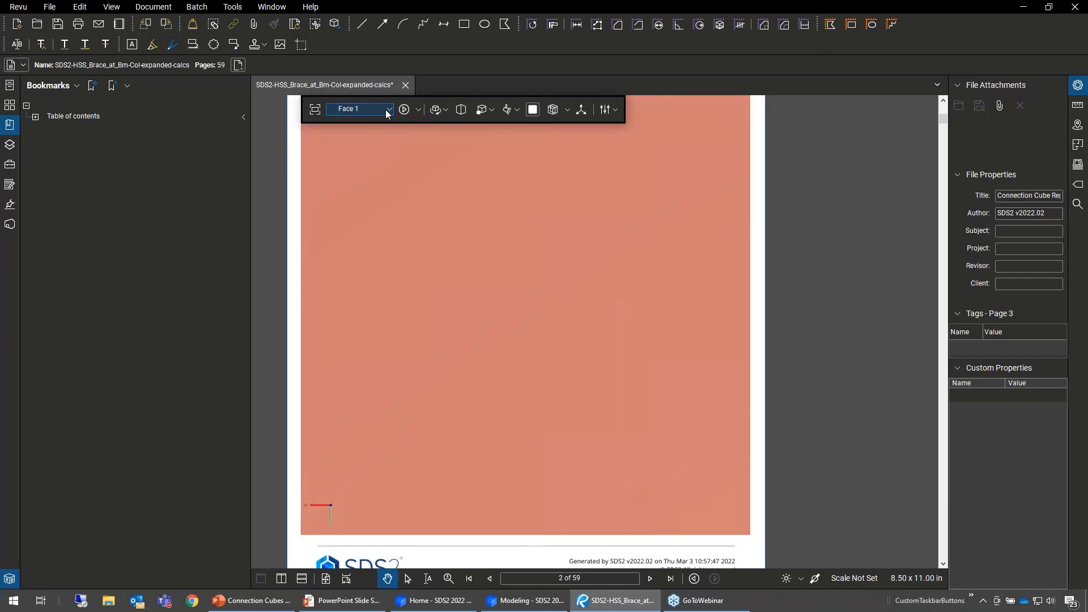
click(385, 110)
click(377, 119)
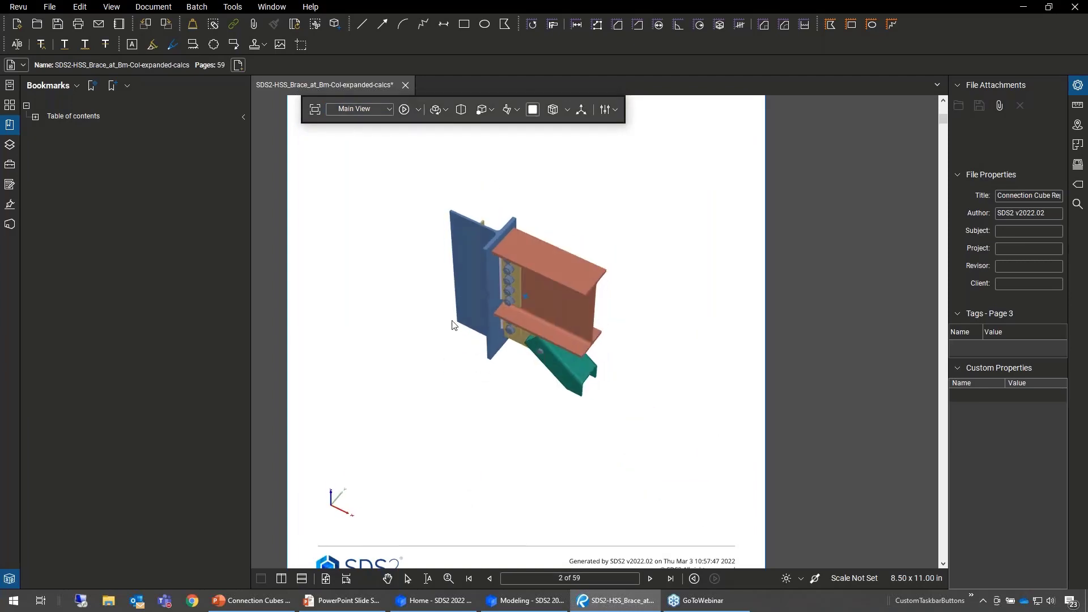
click(359, 109)
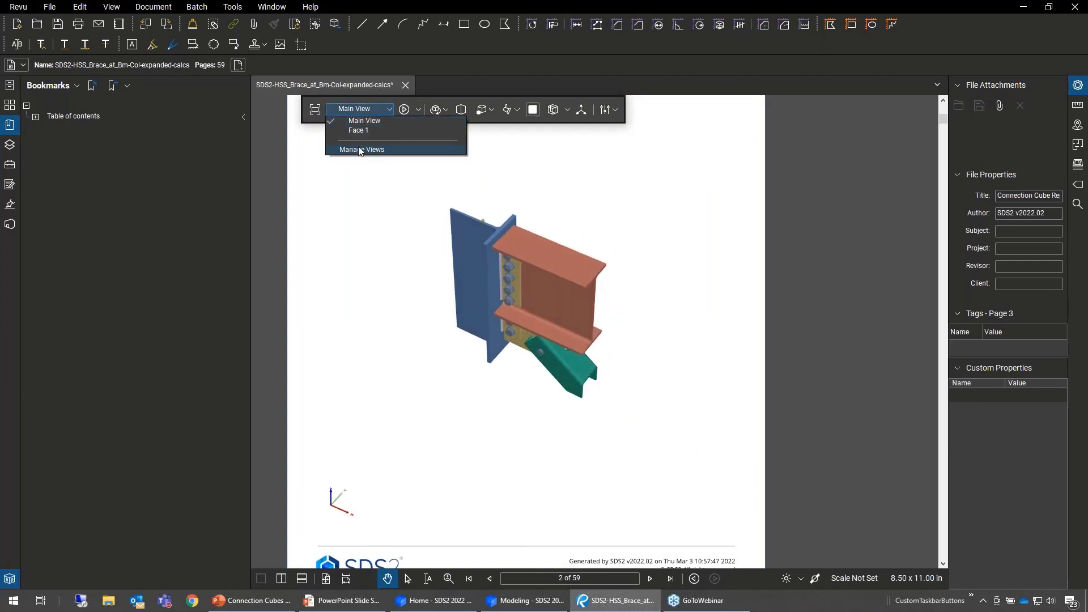
click(388, 112)
drag(545, 264, 543, 243)
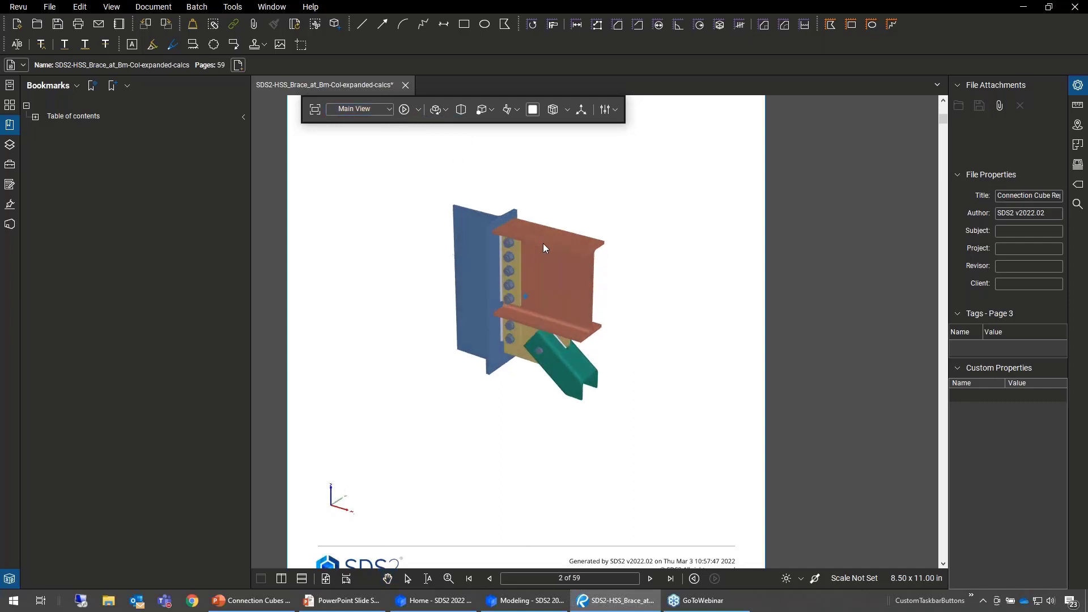
- Select the upper shear tab plate in the 3D model, examine the parts, bolts and holes in the 3D Model Tree, and clear the selection
click(518, 261)
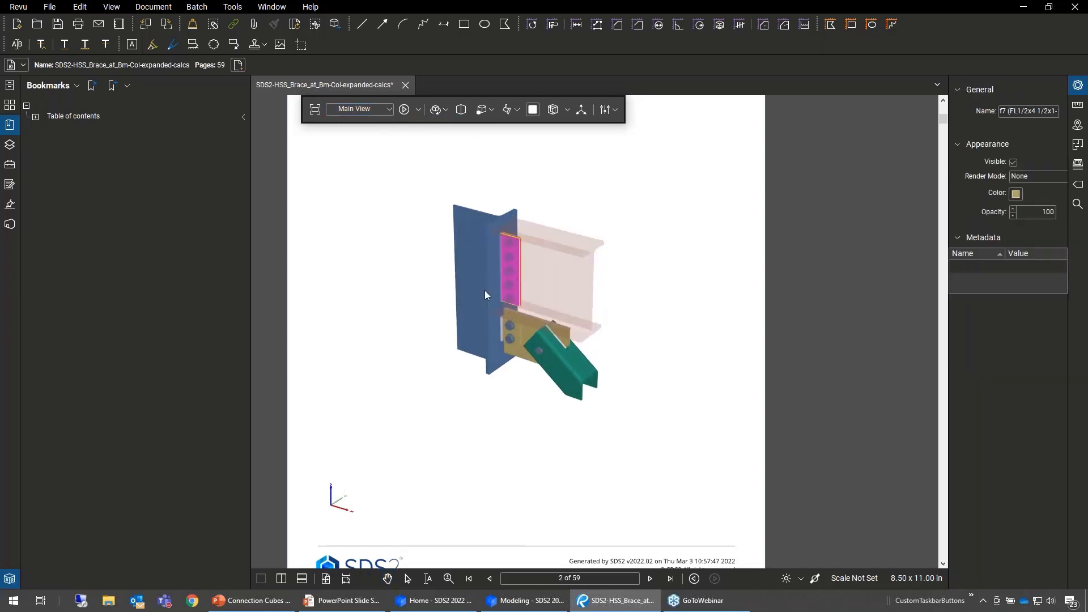
click(10, 579)
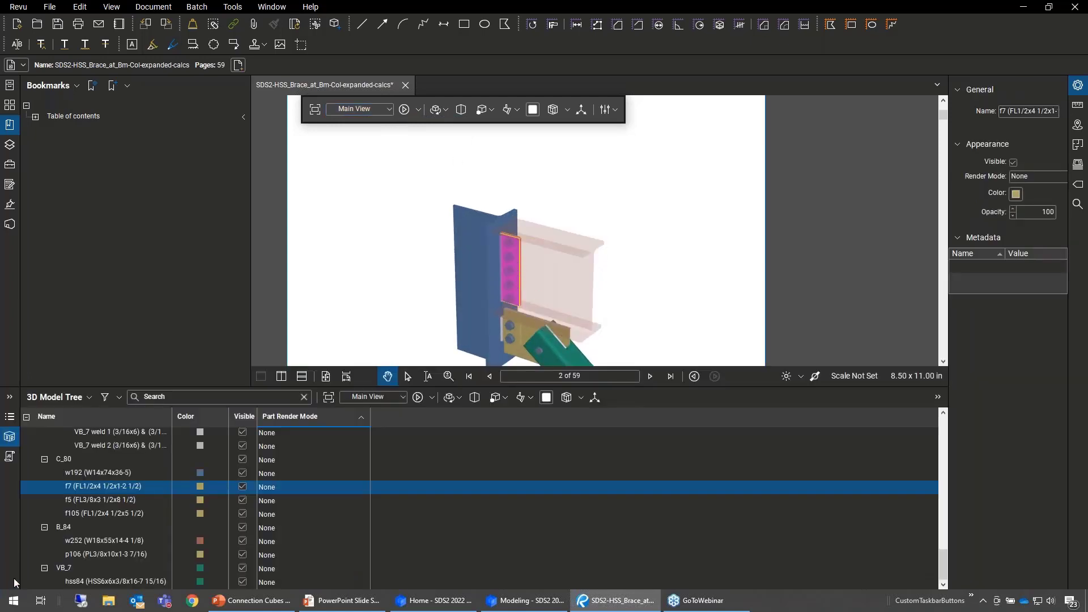
scroll(97, 493, up, 5)
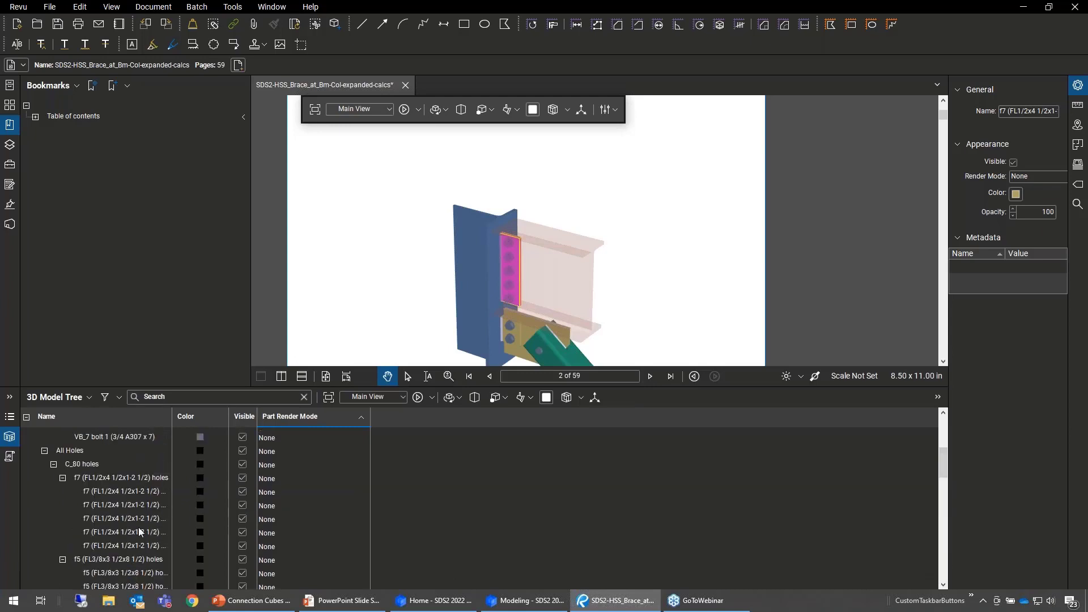
scroll(116, 517, up, 5)
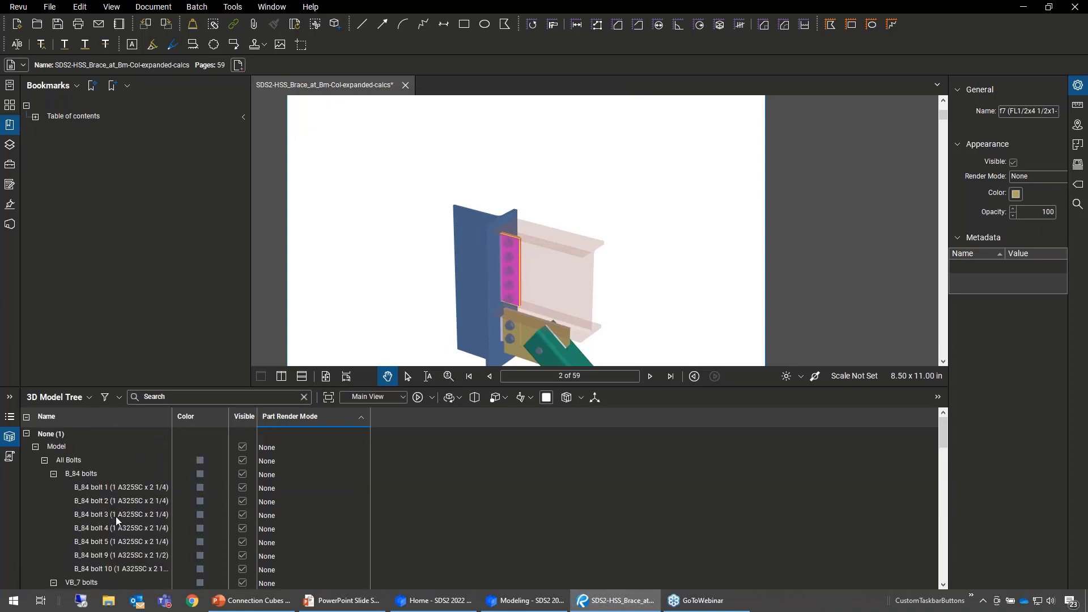
scroll(117, 512, down, 10)
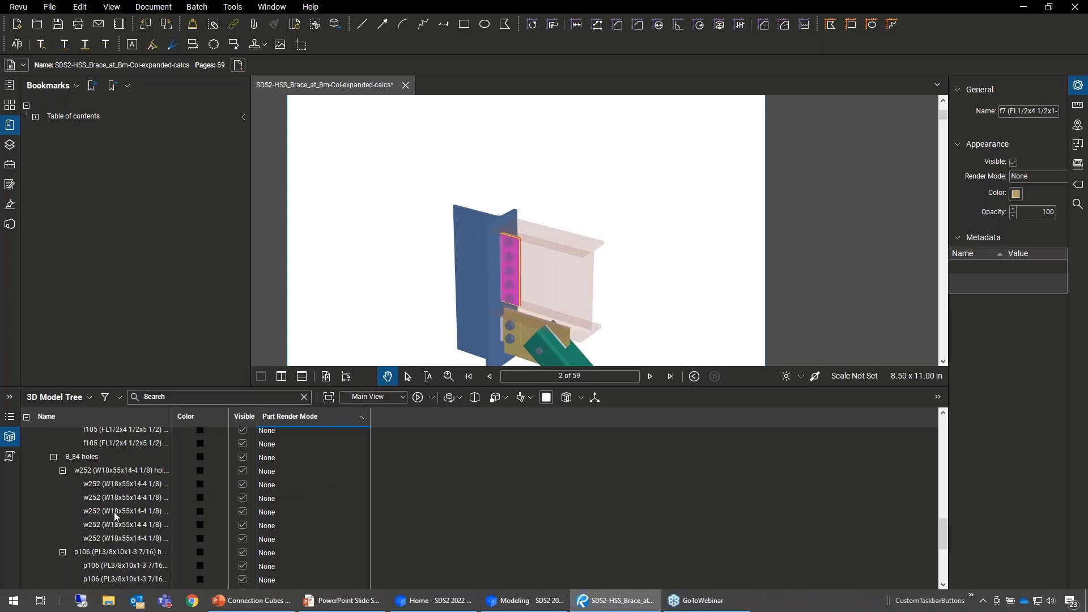
scroll(113, 515, down, 4)
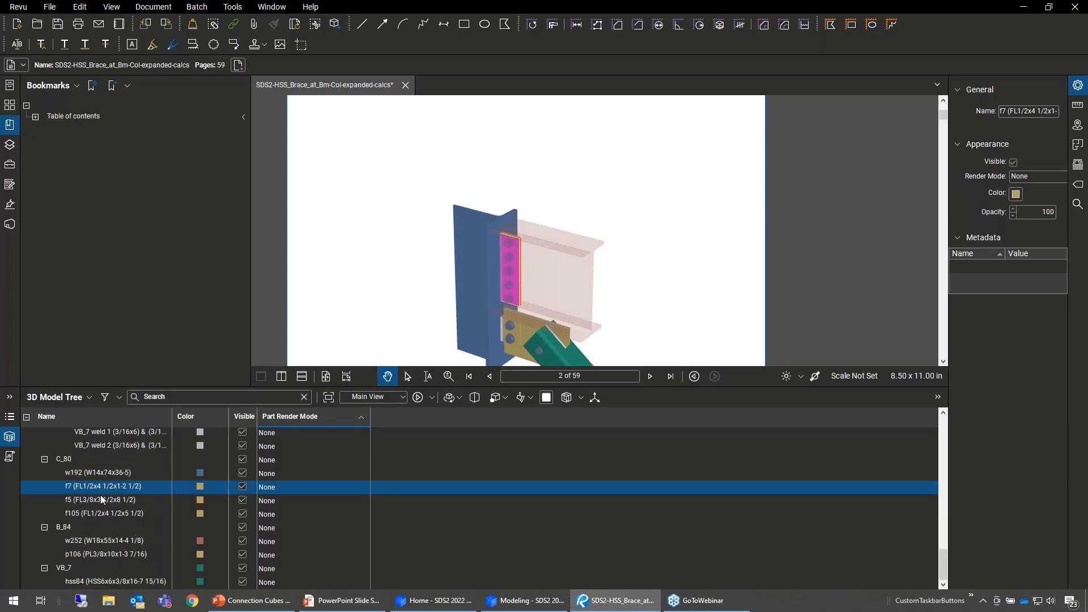
click(16, 444)
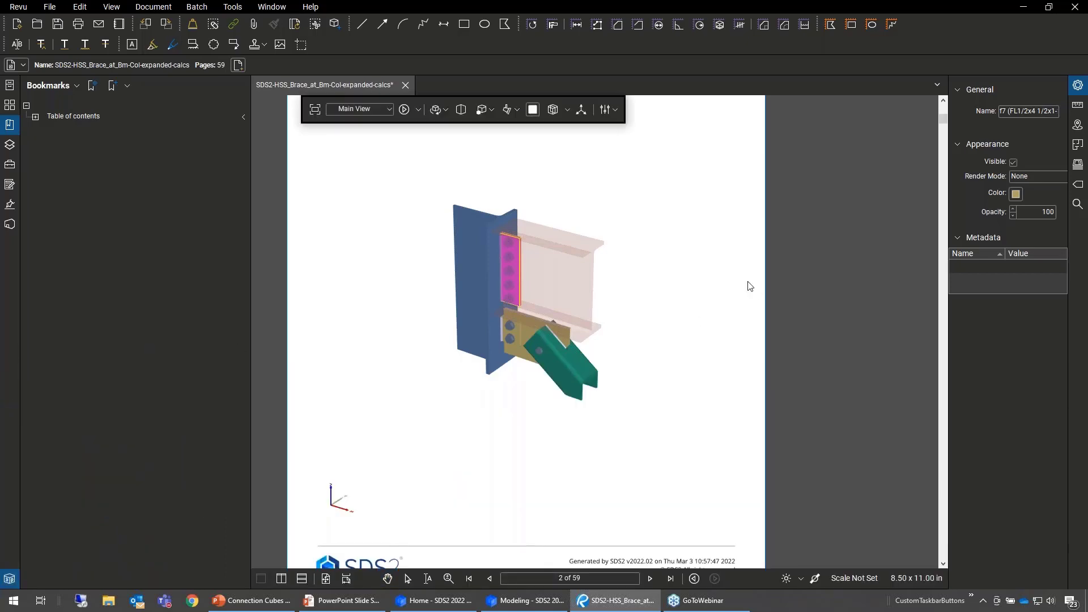
click(753, 261)
- Review the report's design strength summaries, notes and conclusions, and additional notes on pages 3 to 6
scroll(760, 238, down, 5)
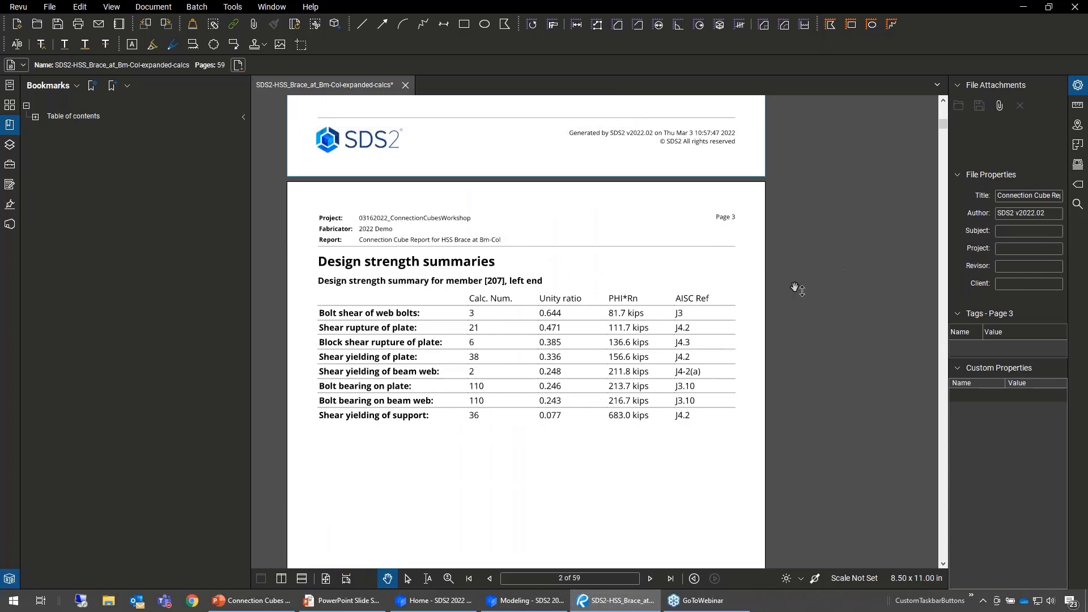
scroll(763, 291, down, 8)
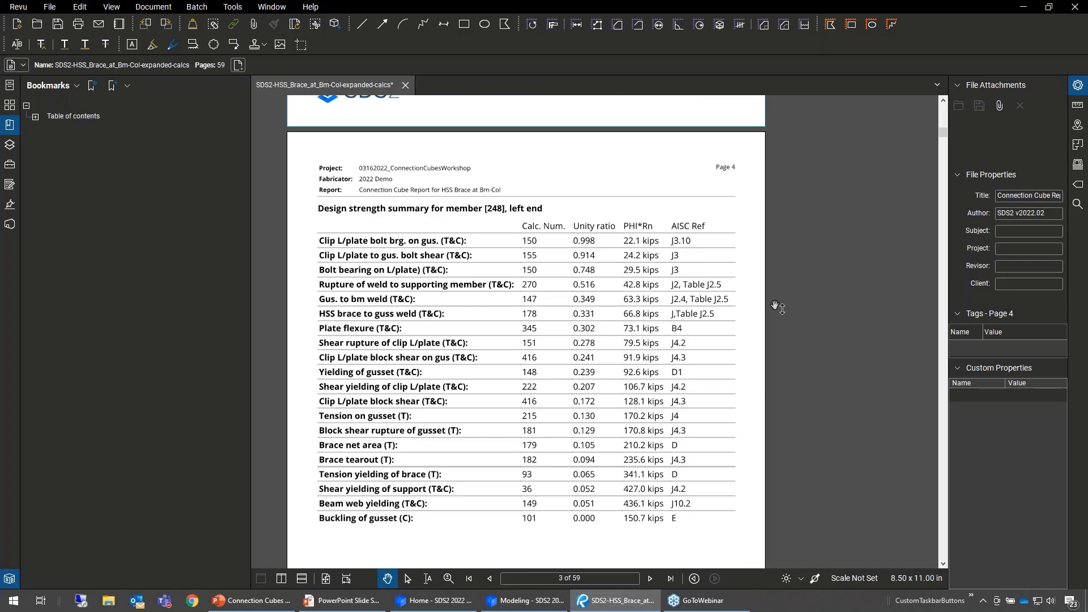
scroll(703, 319, down, 10)
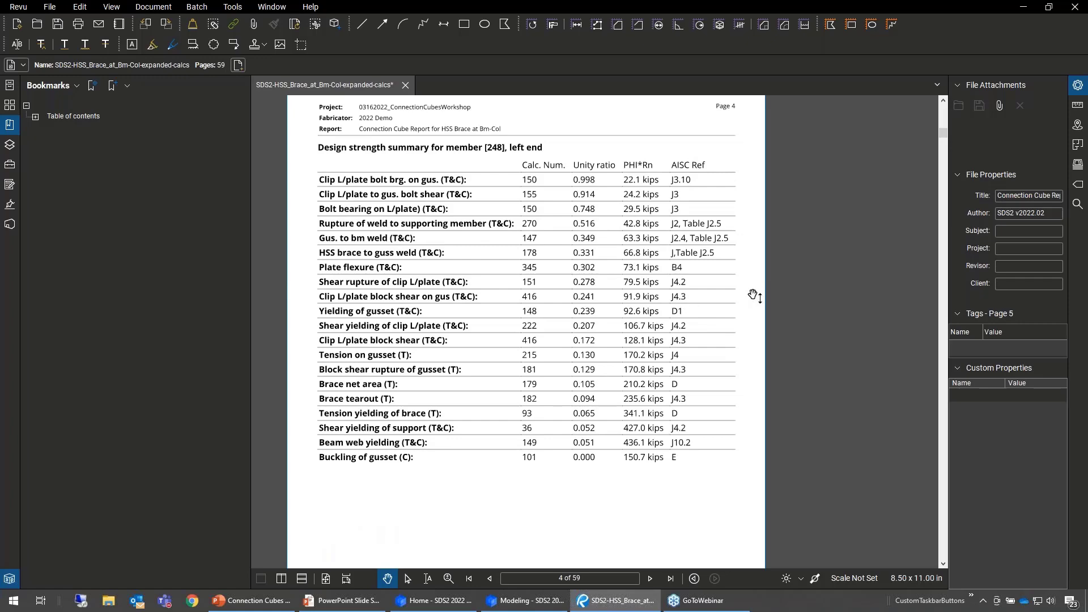
scroll(753, 295, down, 7)
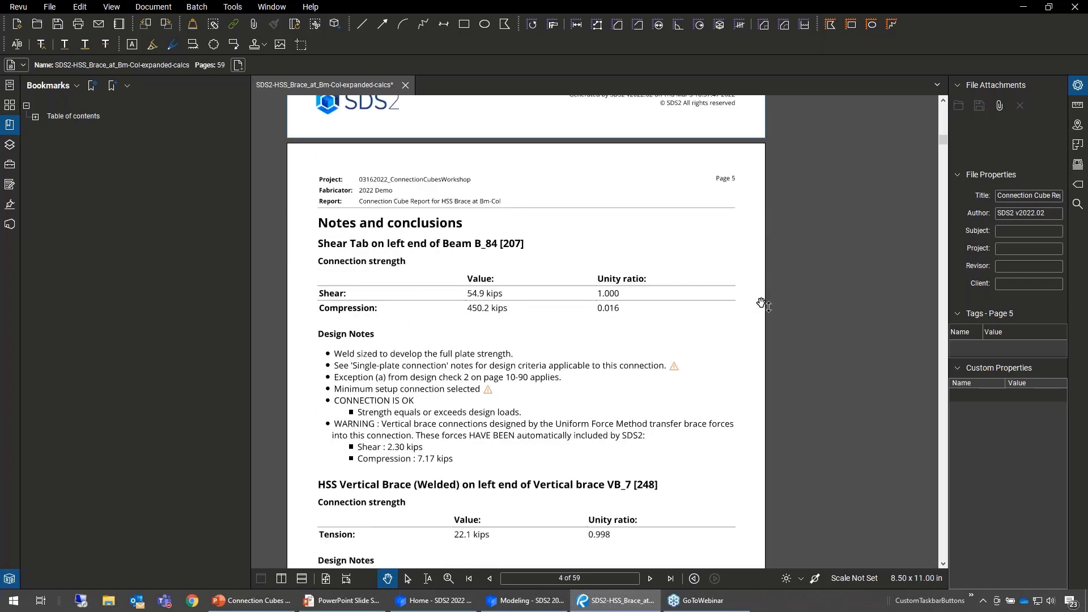
scroll(762, 304, down, 3)
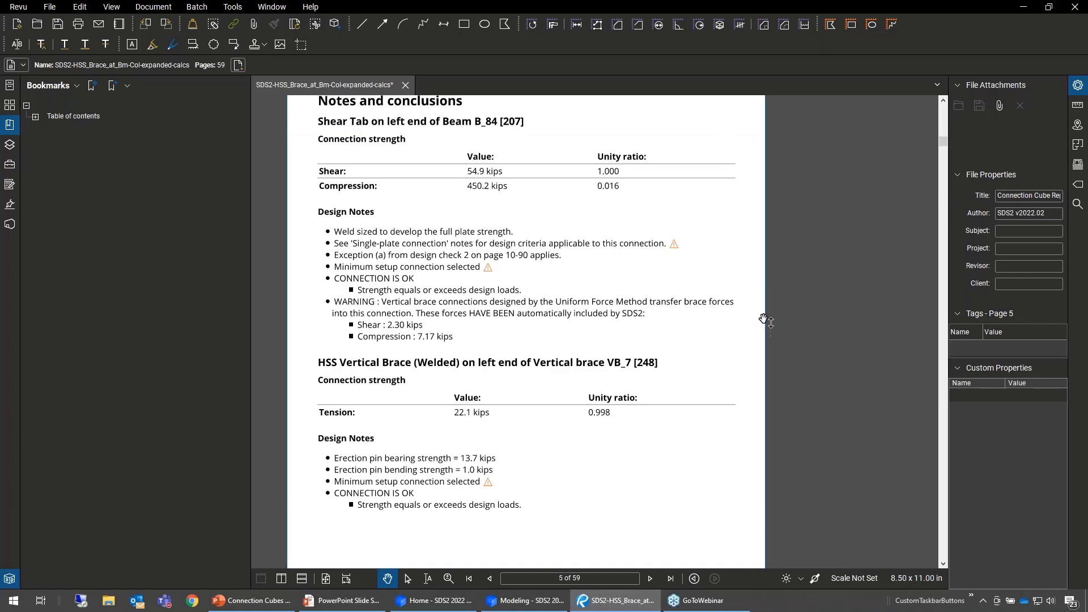
scroll(754, 330, down, 3)
scroll(742, 357, down, 4)
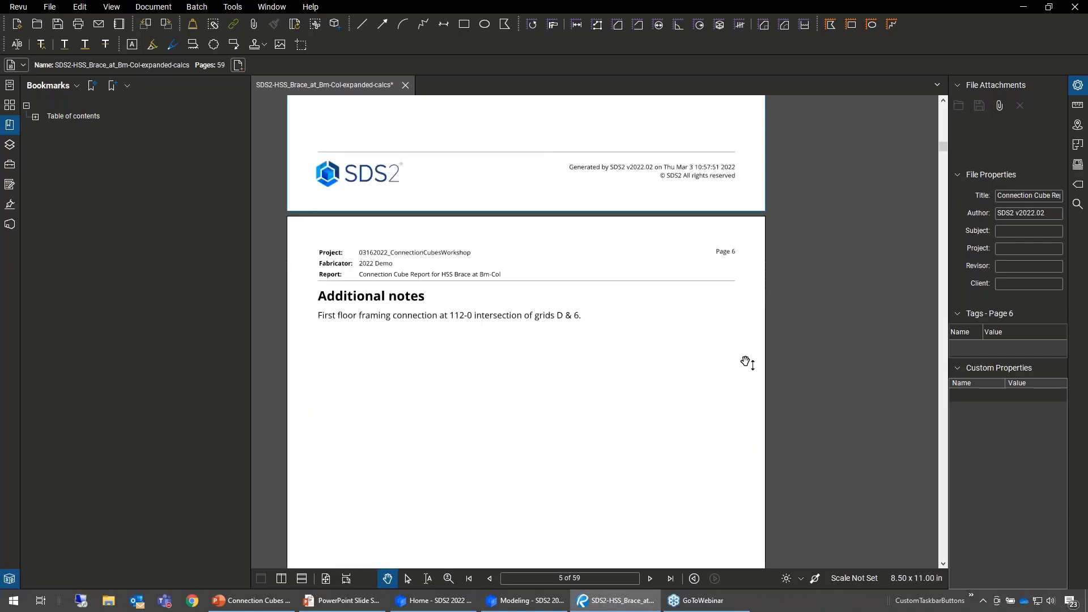
scroll(746, 363, down, 5)
scroll(748, 370, down, 5)
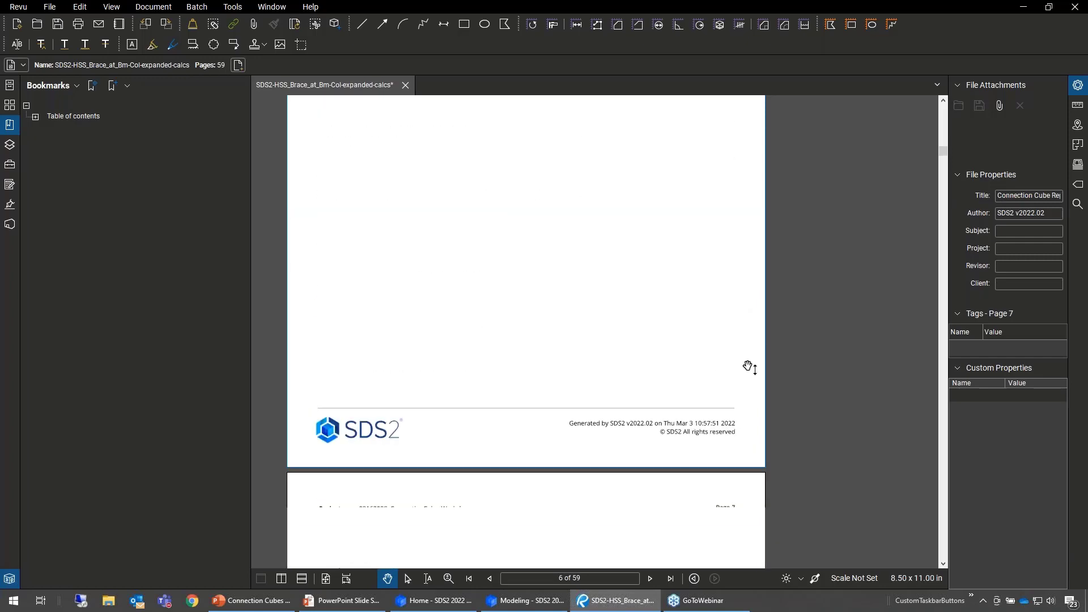
- Examine beam B_84's section properties, factored loads, connection details and expanded bolt shear calculation on pages 7 to 11
scroll(748, 370, down, 5)
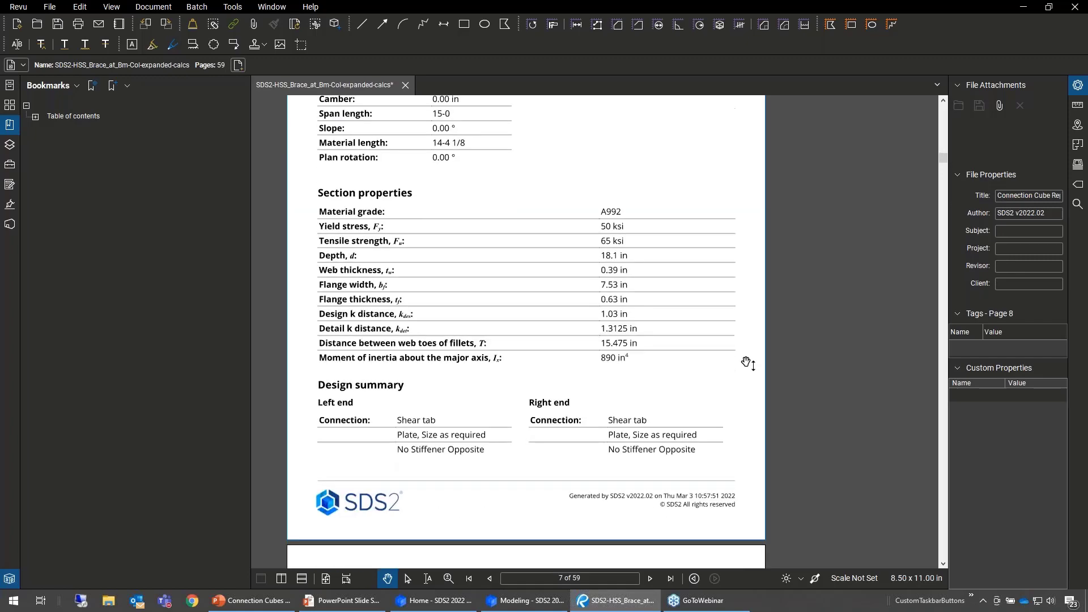
scroll(759, 355, down, 10)
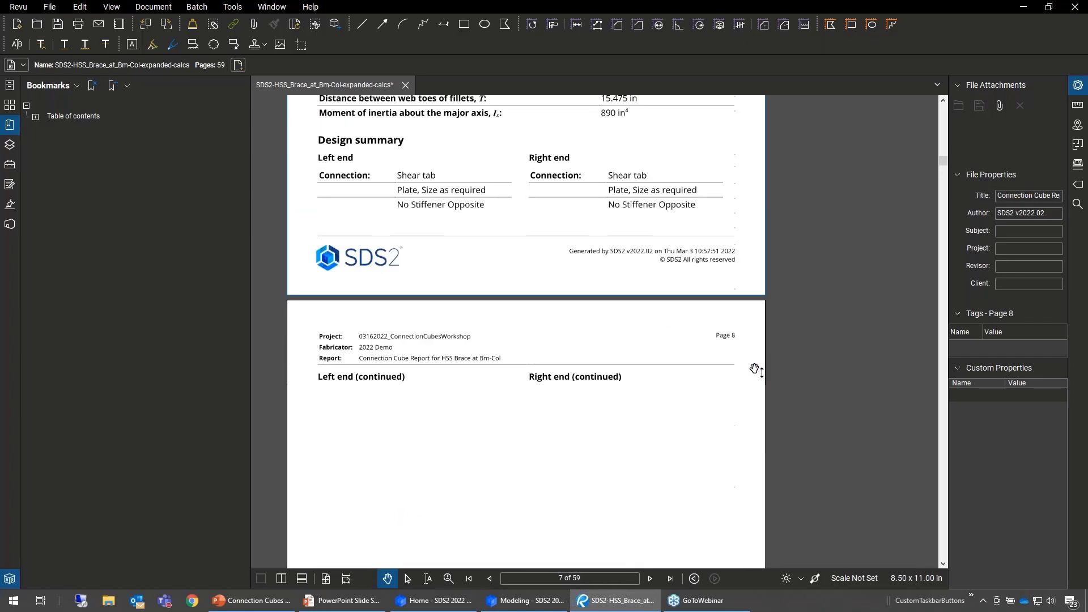
scroll(765, 379, down, 8)
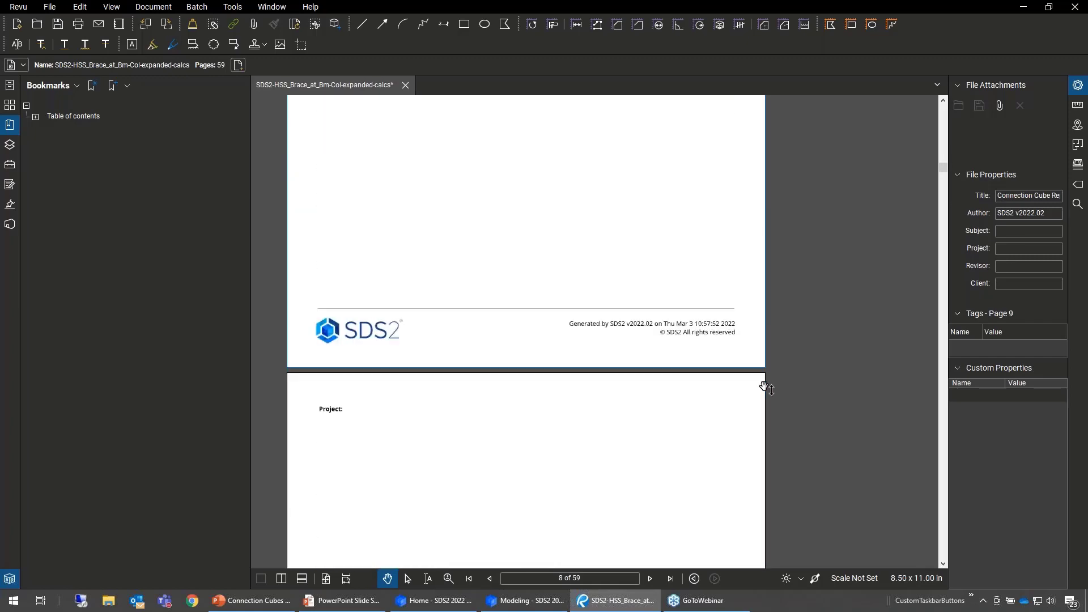
scroll(771, 436, down, 4)
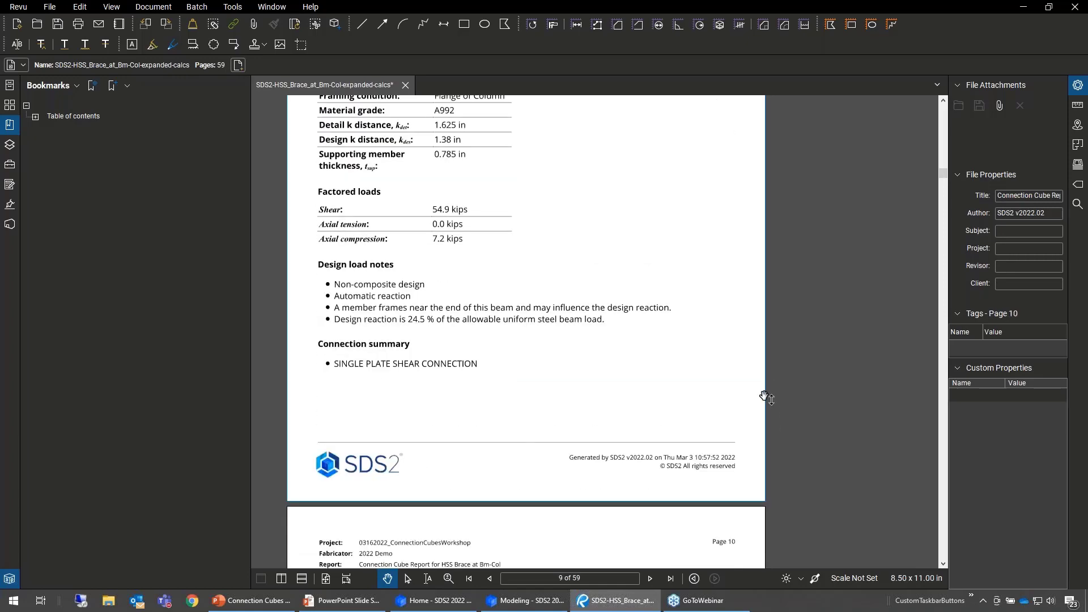
ctrl+scroll(764, 394, down, 2)
scroll(745, 294, down, 5)
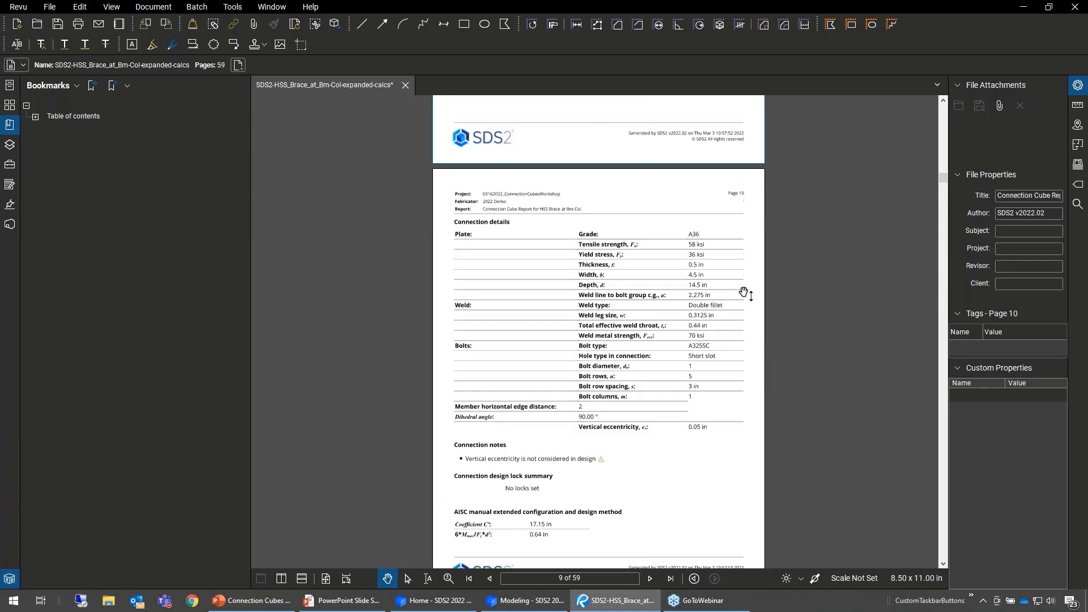
drag(745, 293, 722, 293)
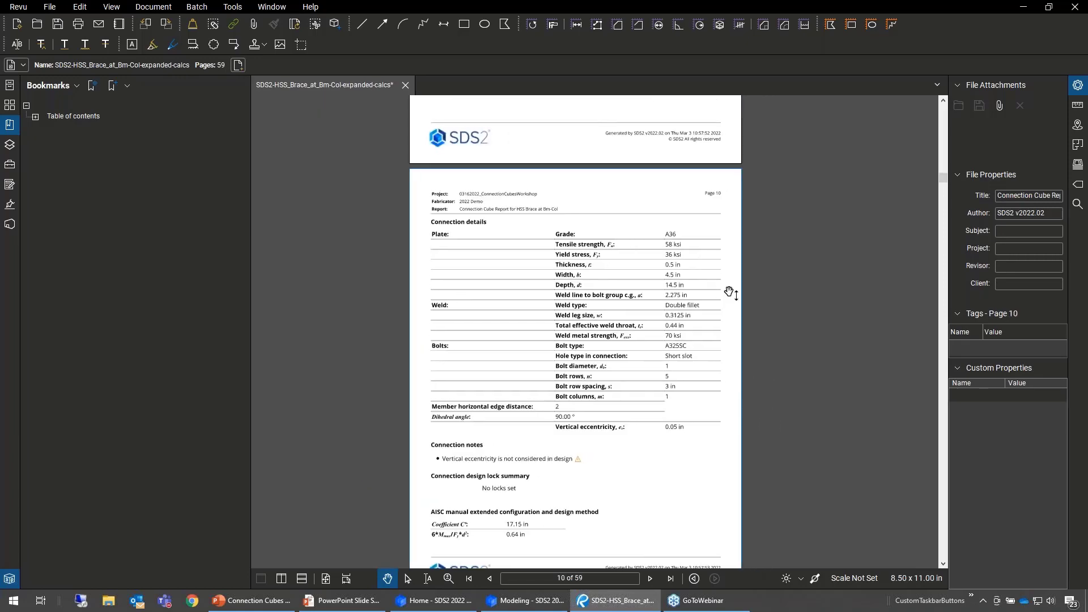
ctrl+scroll(728, 294, up, 1)
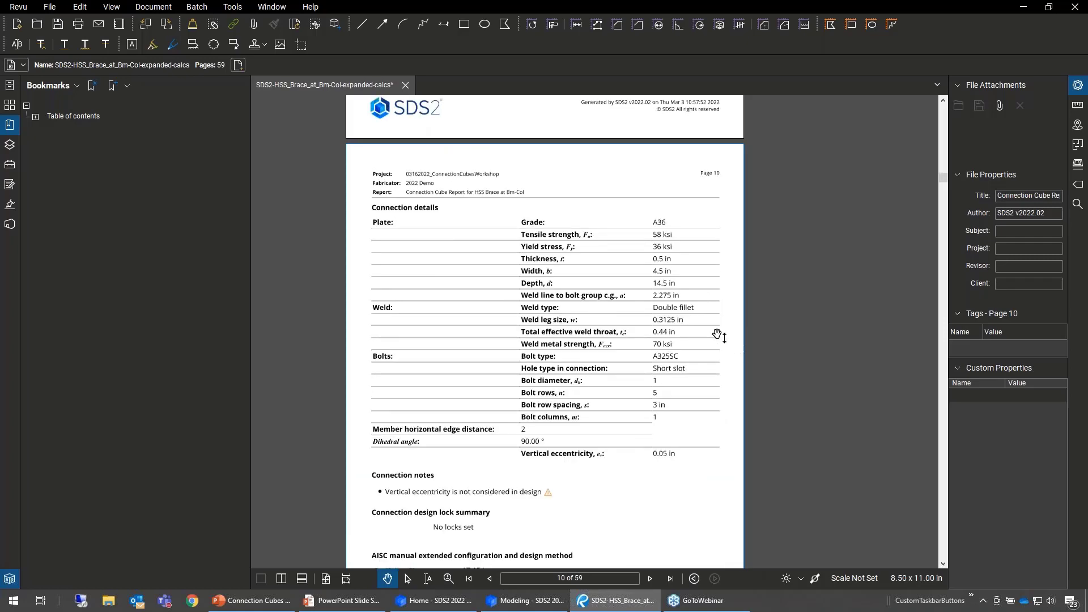
scroll(722, 335, down, 5)
scroll(724, 343, down, 5)
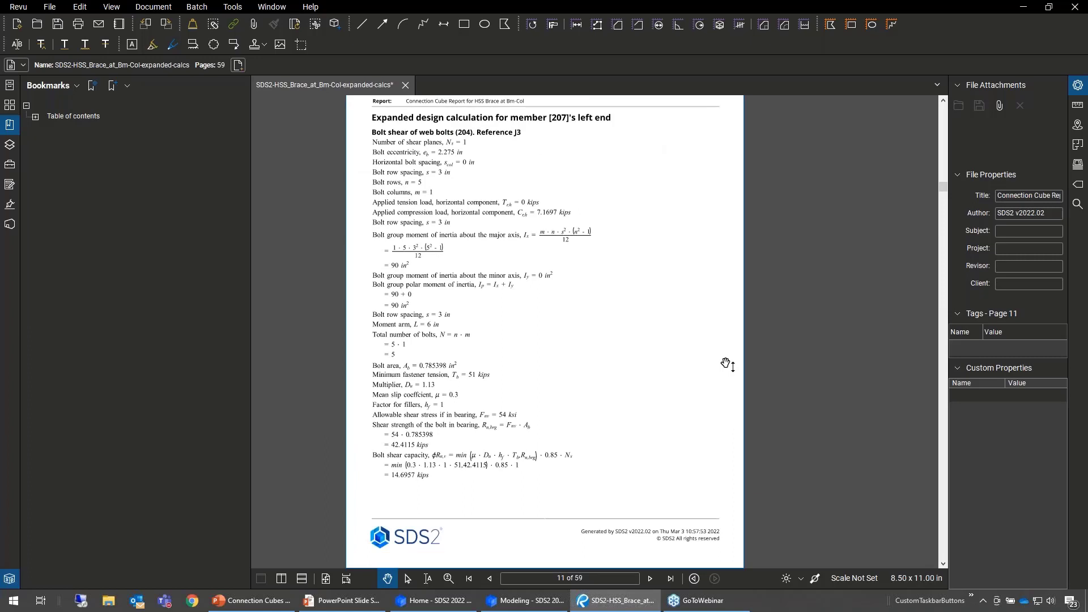
- Expand the table of contents bookmarks to show the sections under Vertical brace VB_7 [248] and Beam B_84 [207]
click(36, 117)
click(44, 185)
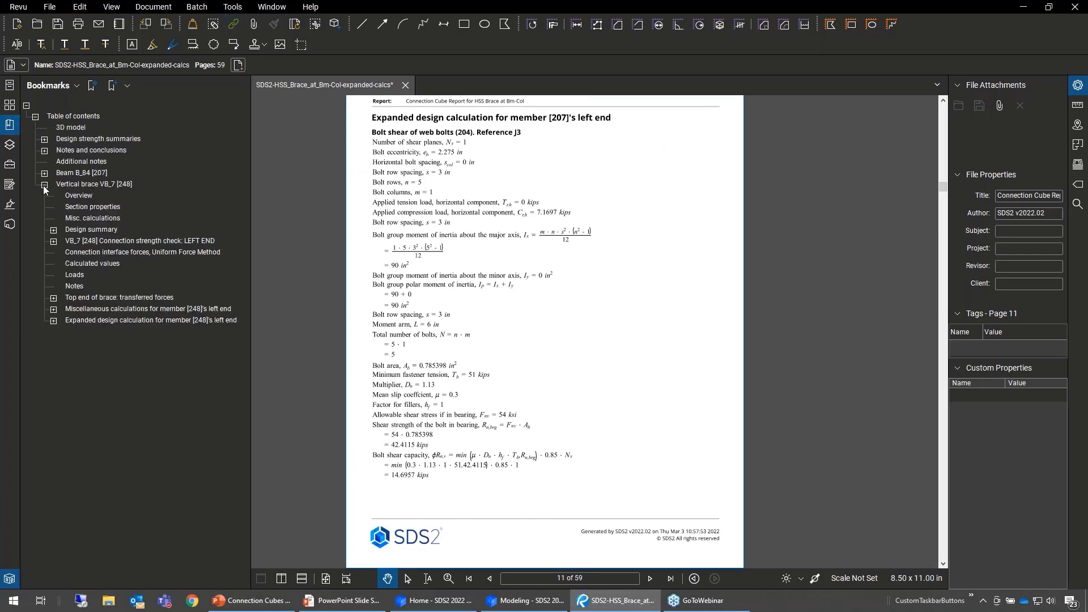
click(44, 174)
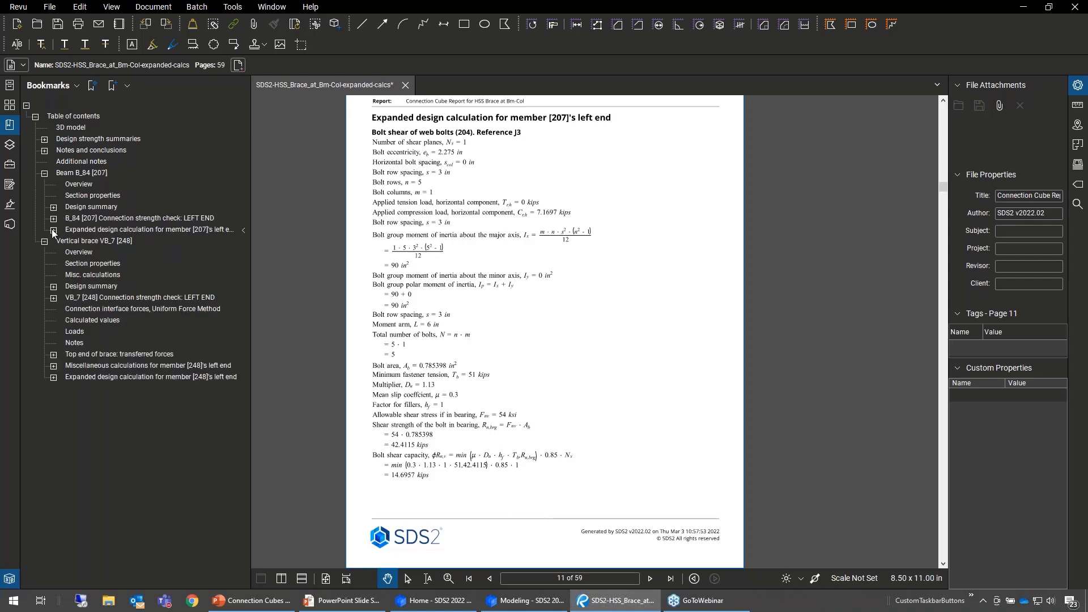
- Open the expanded design calculation bookmarks for member [207]'s left end and view the supporting web yielding and crippling check (325)
click(128, 229)
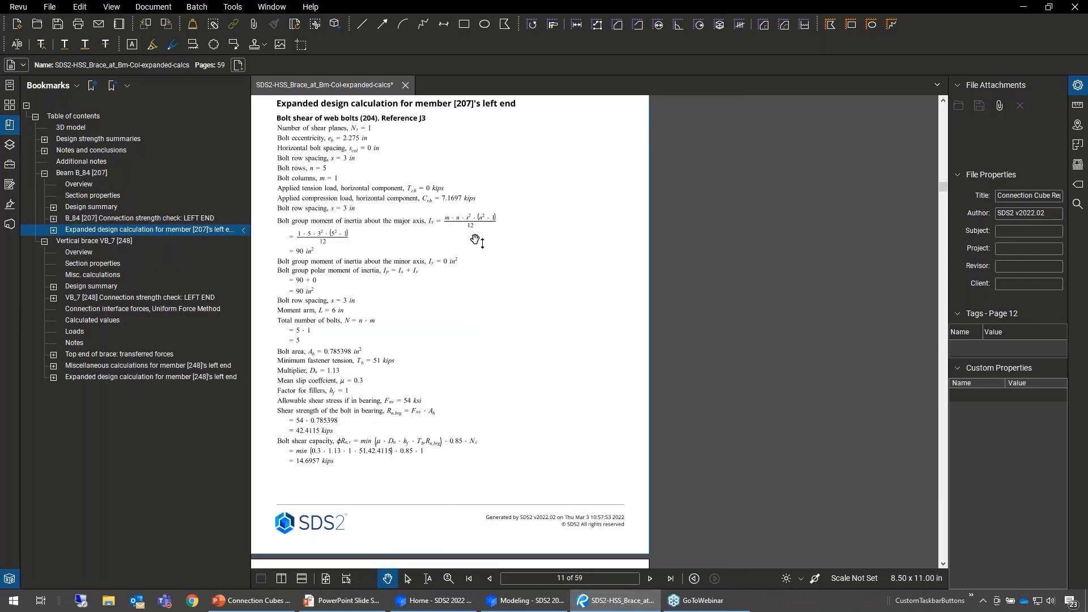
click(54, 230)
click(119, 297)
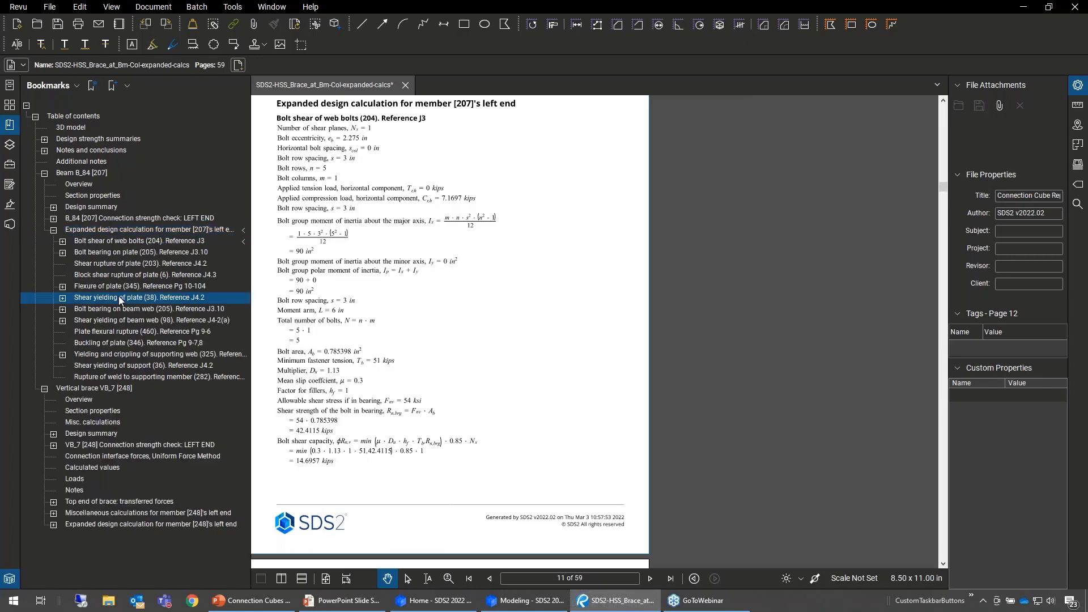
click(117, 354)
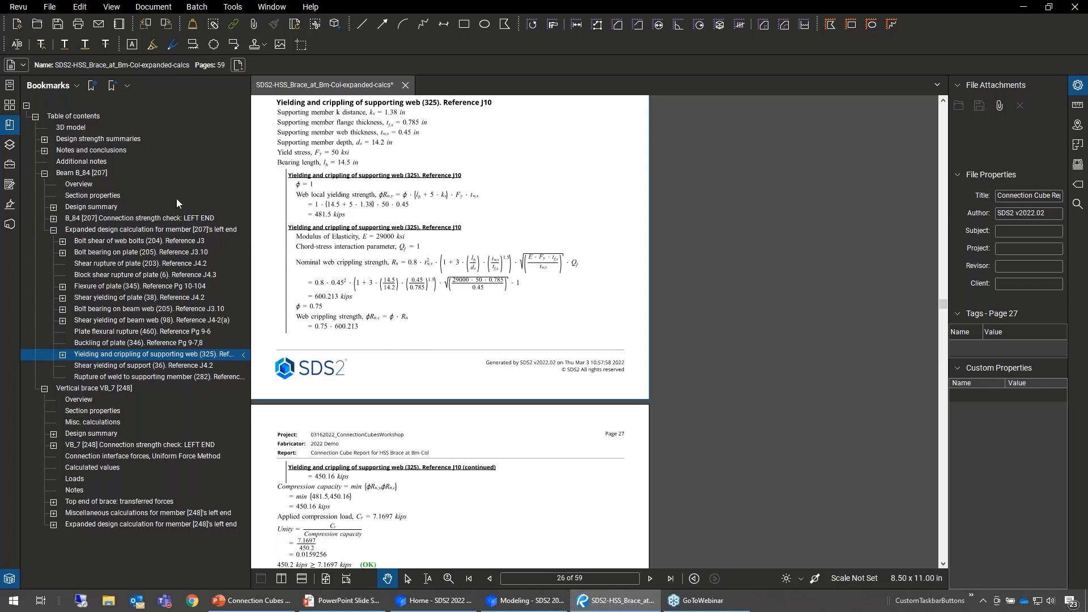
drag(572, 260, 669, 260)
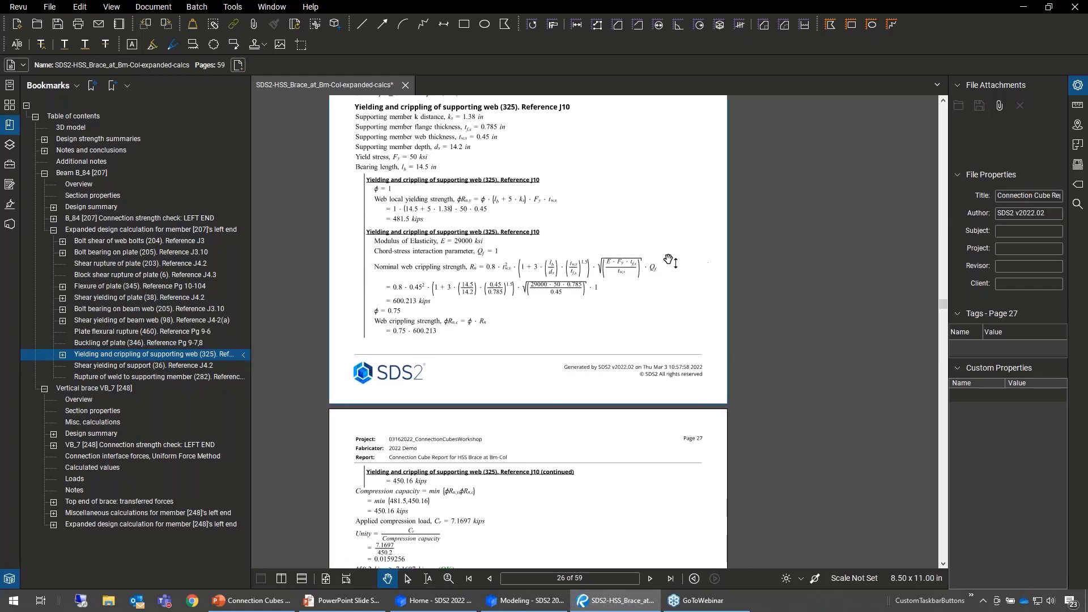
- View beam B_84's design summary and expand its bookmark to show the left and right end entries
click(114, 208)
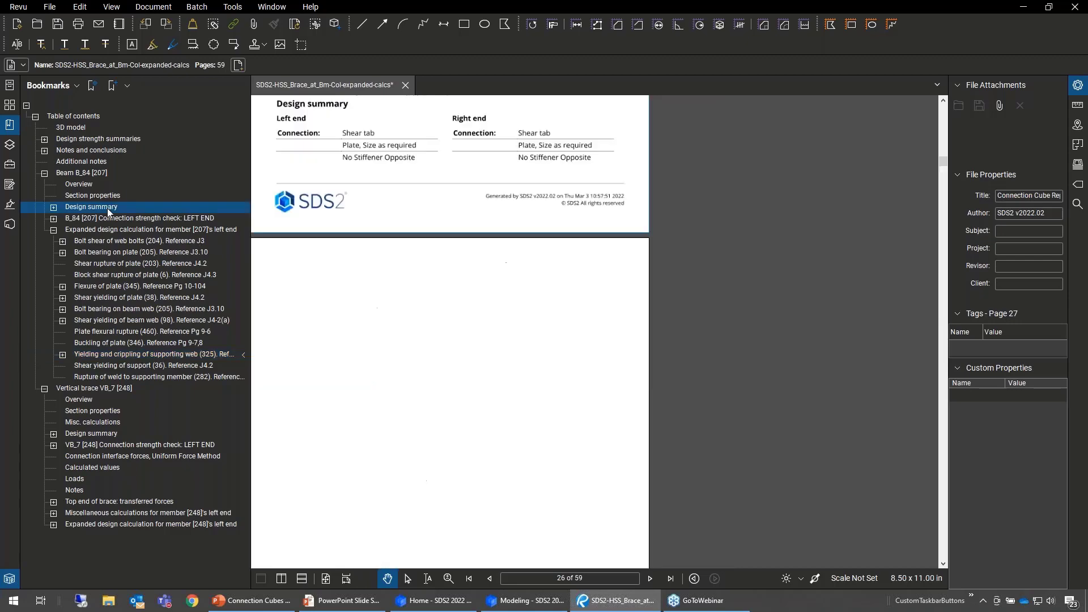
scroll(598, 323, down, 2)
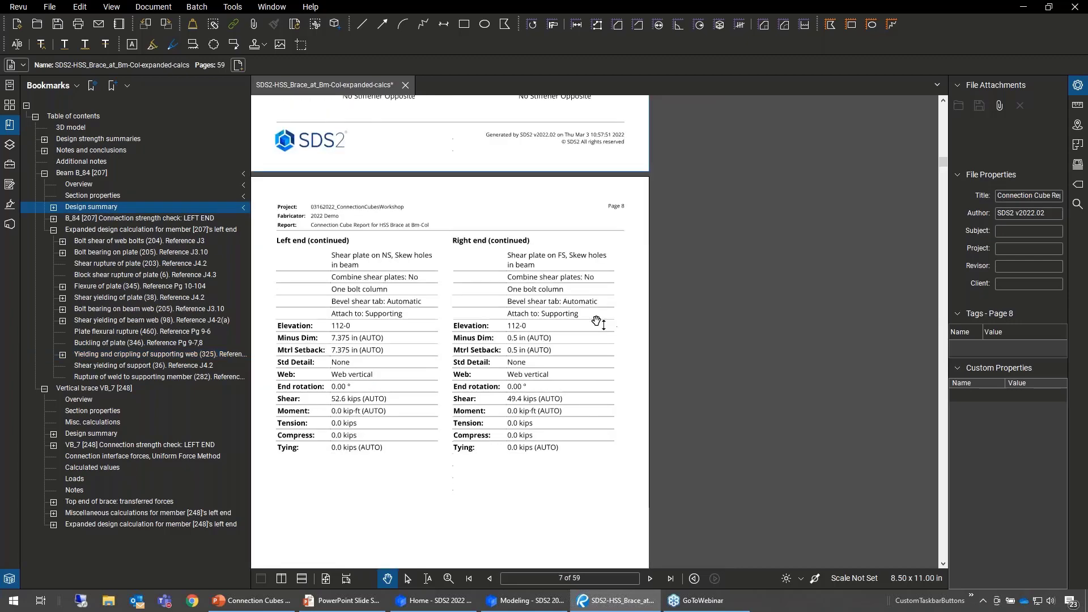
click(54, 209)
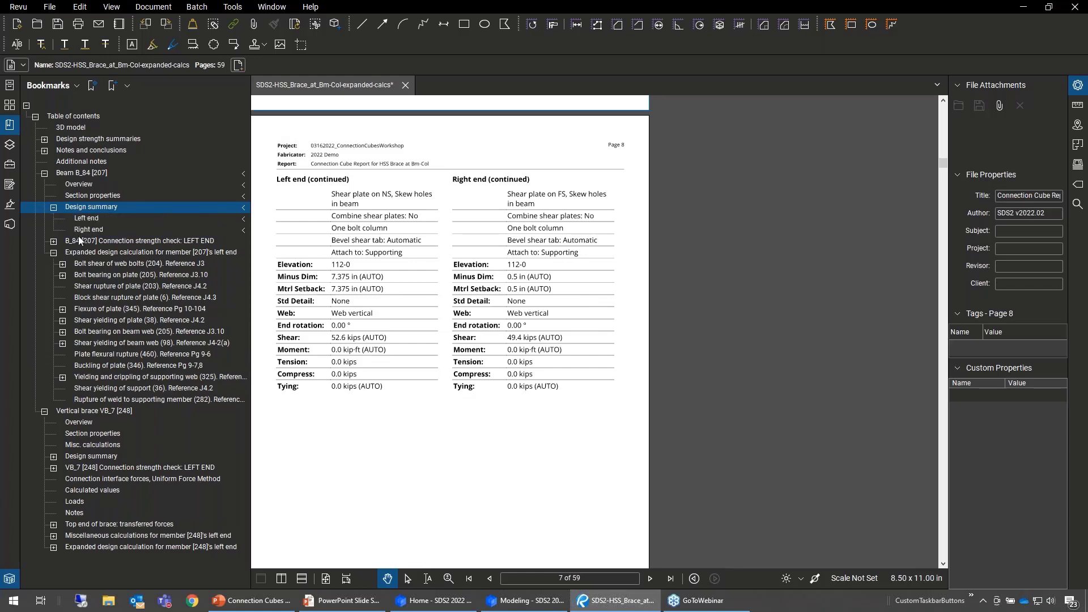
- Examine B_84's left end connection strength check, from connecting nodes and connection details to the bolt shear and plate bearing calculations
click(121, 240)
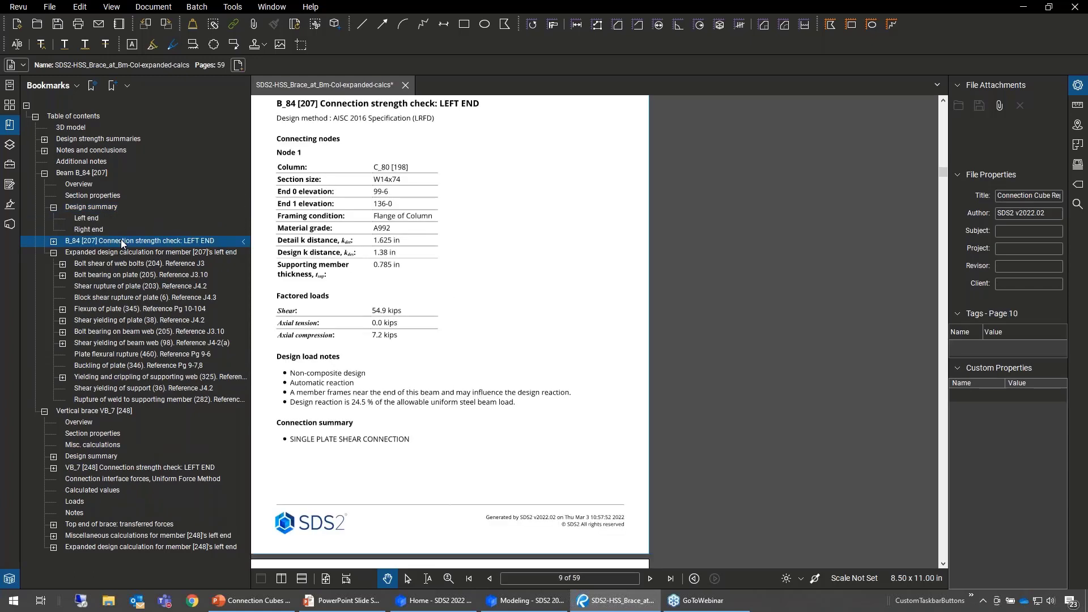
scroll(517, 259, down, 6)
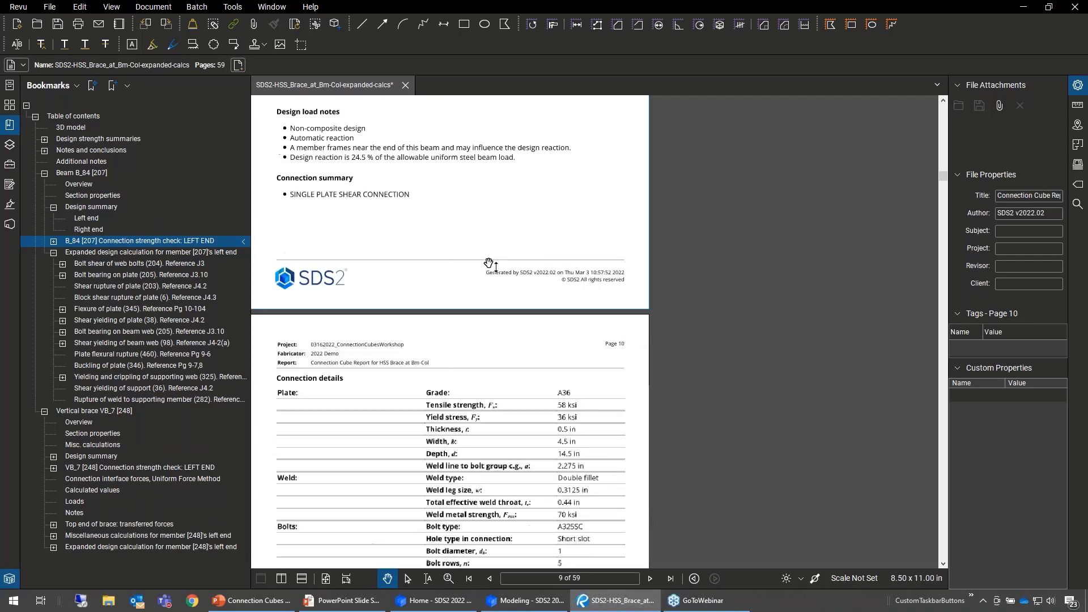
scroll(542, 301, down, 6)
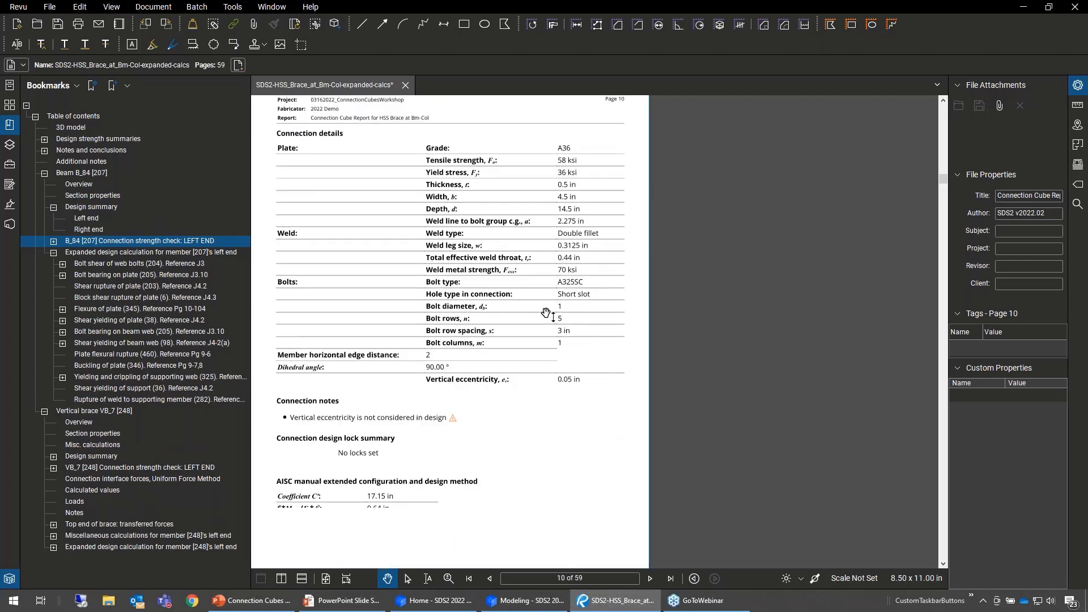
scroll(551, 318, down, 9)
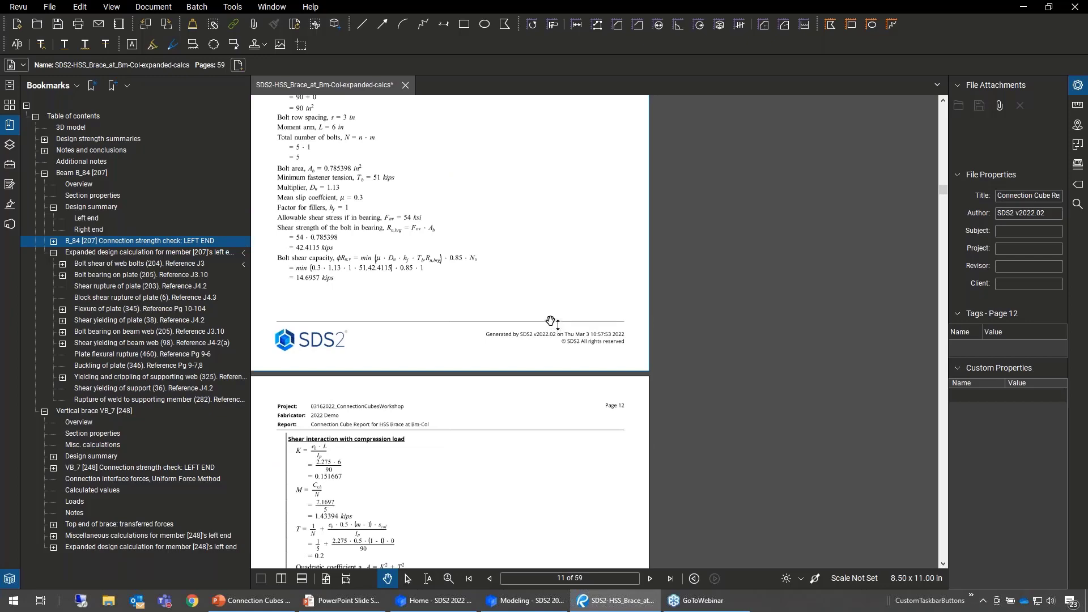
scroll(551, 321, down, 12)
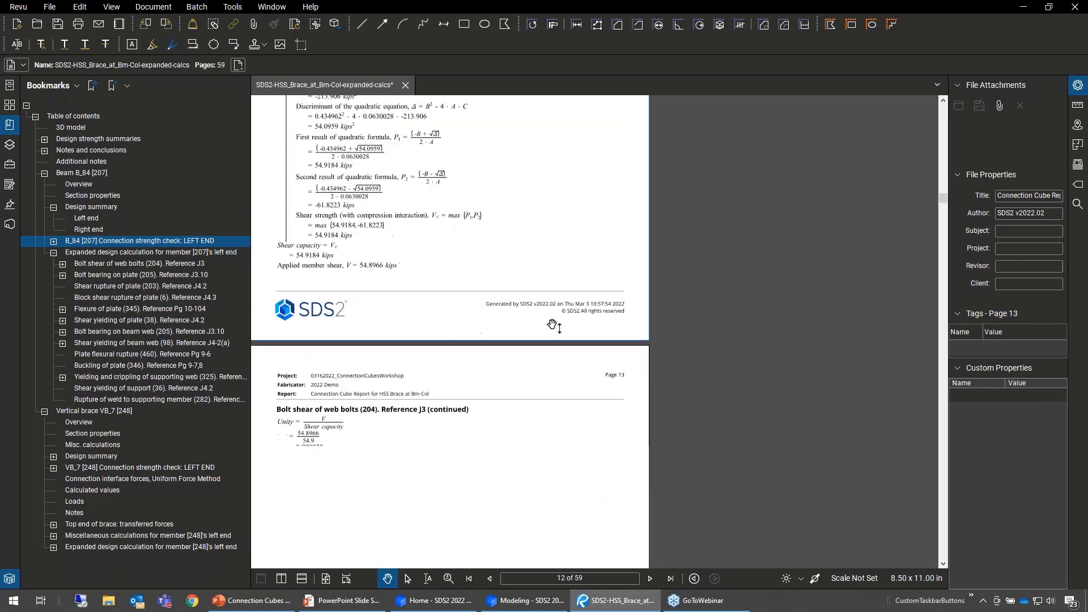
scroll(556, 328, down, 4)
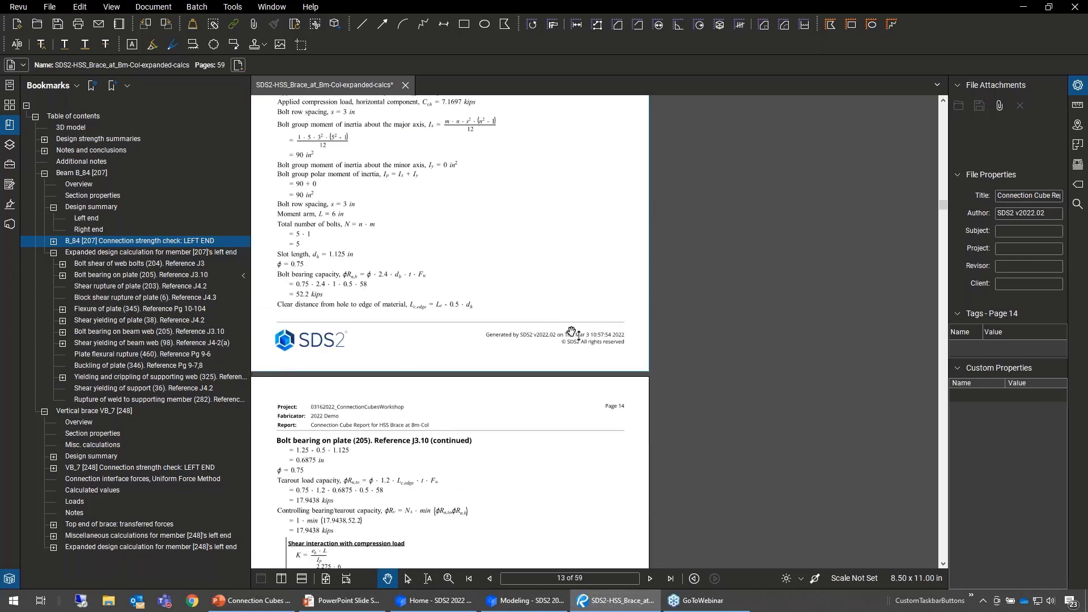
drag(469, 310, 486, 312)
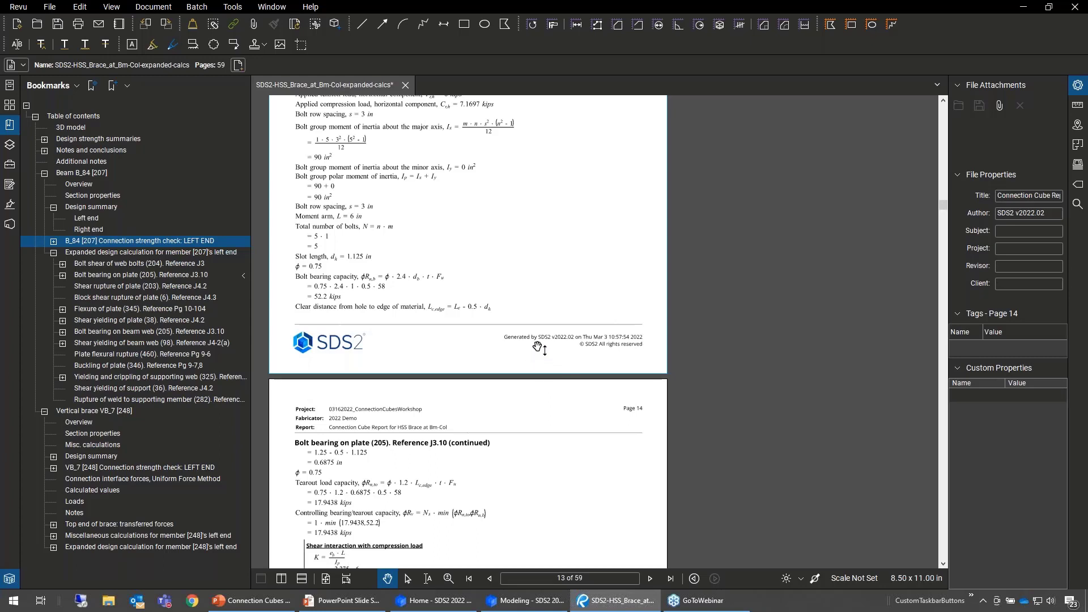
drag(539, 348, 569, 349)
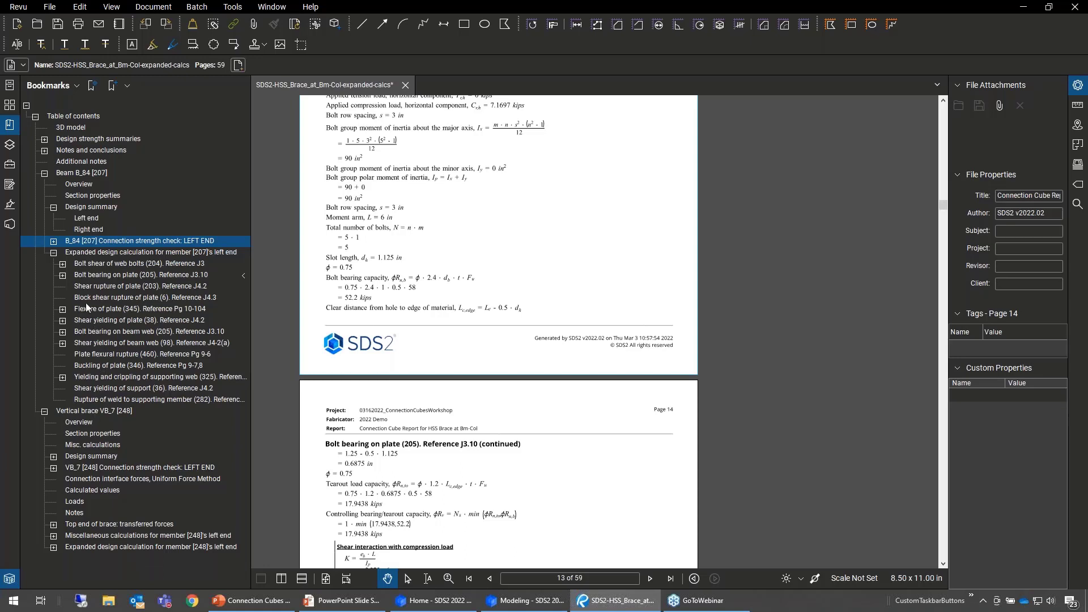
- Collapse the Beam B_84 [207] and Vertical brace VB_7 [248] bookmarks in the table of contents
click(45, 173)
click(44, 184)
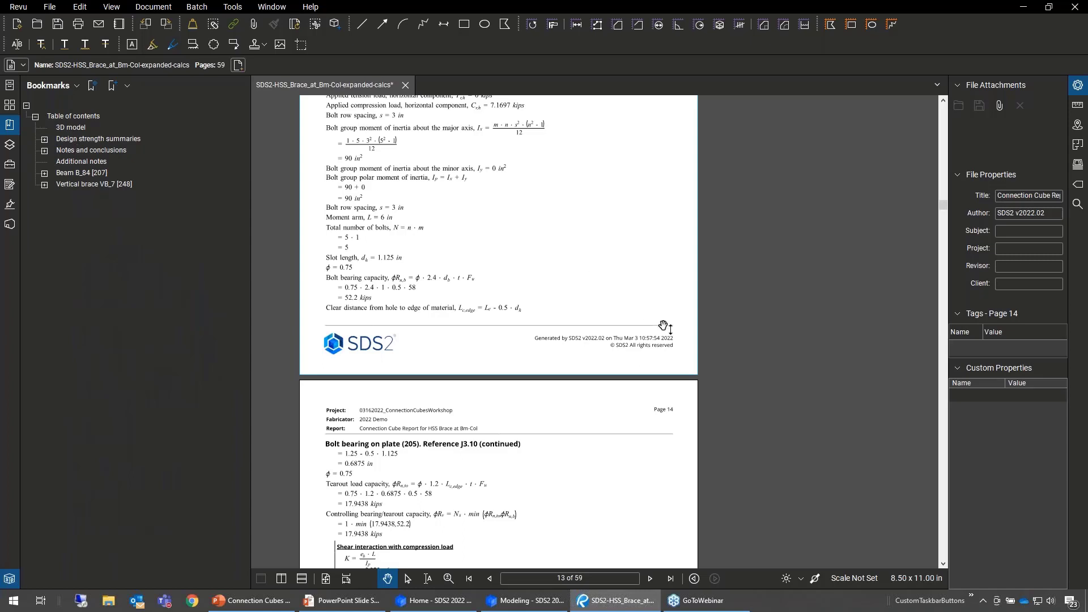
drag(592, 284, 600, 296)
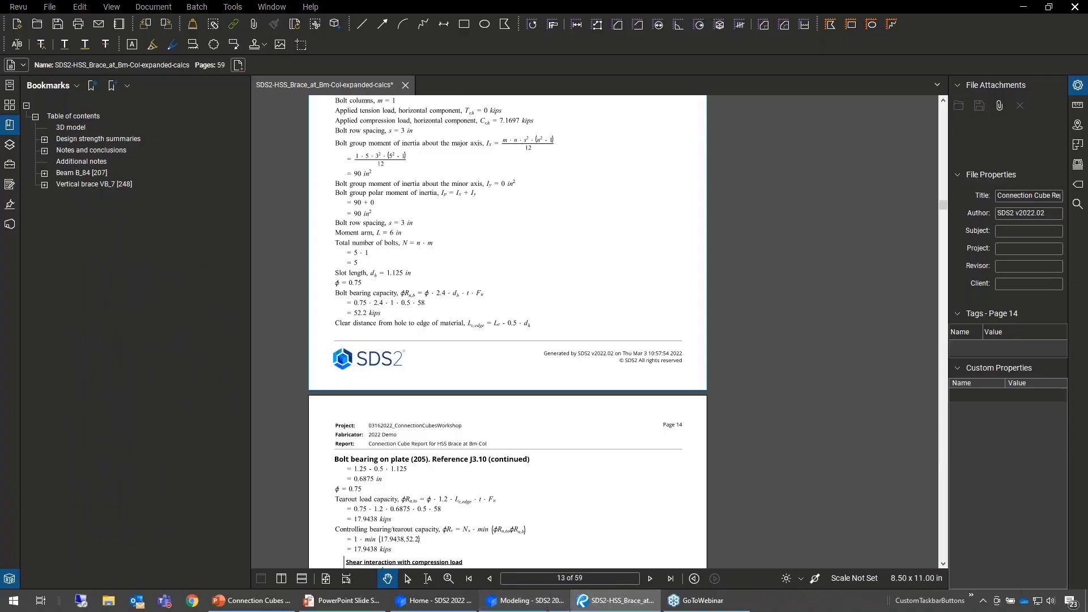
- Switch to SDS2 Modeling and accept the connection cube's settings with the nickname HSS Brace at Bm-Col
click(547, 607)
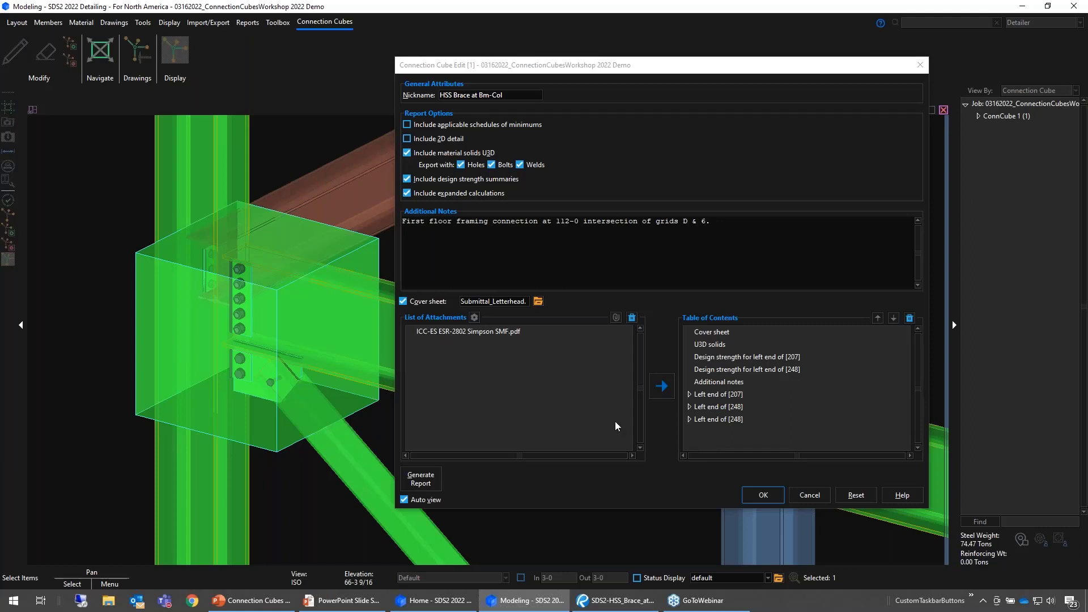
click(770, 497)
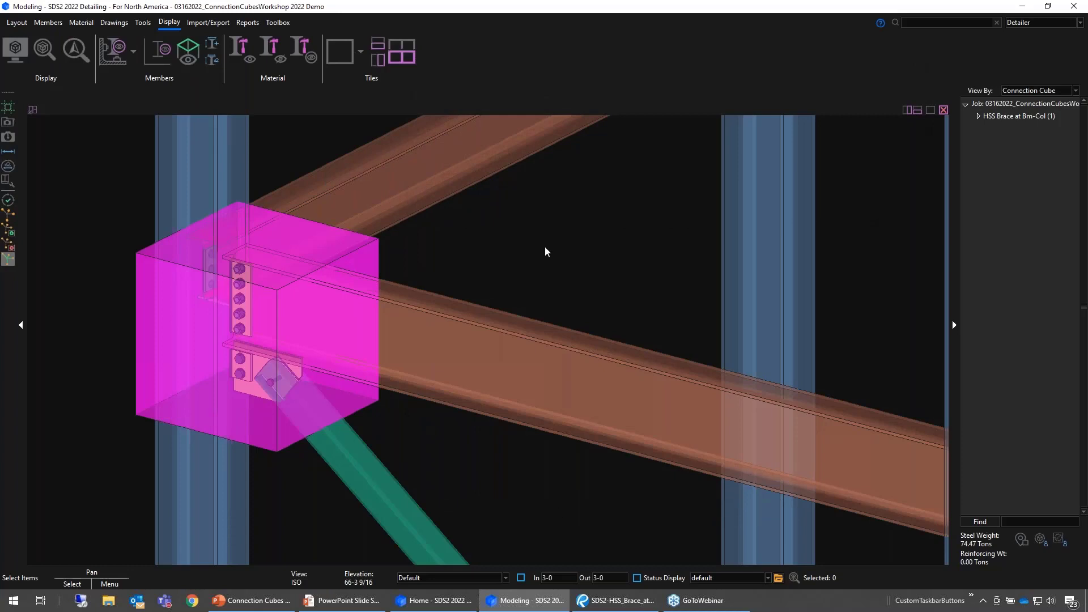
click(378, 254)
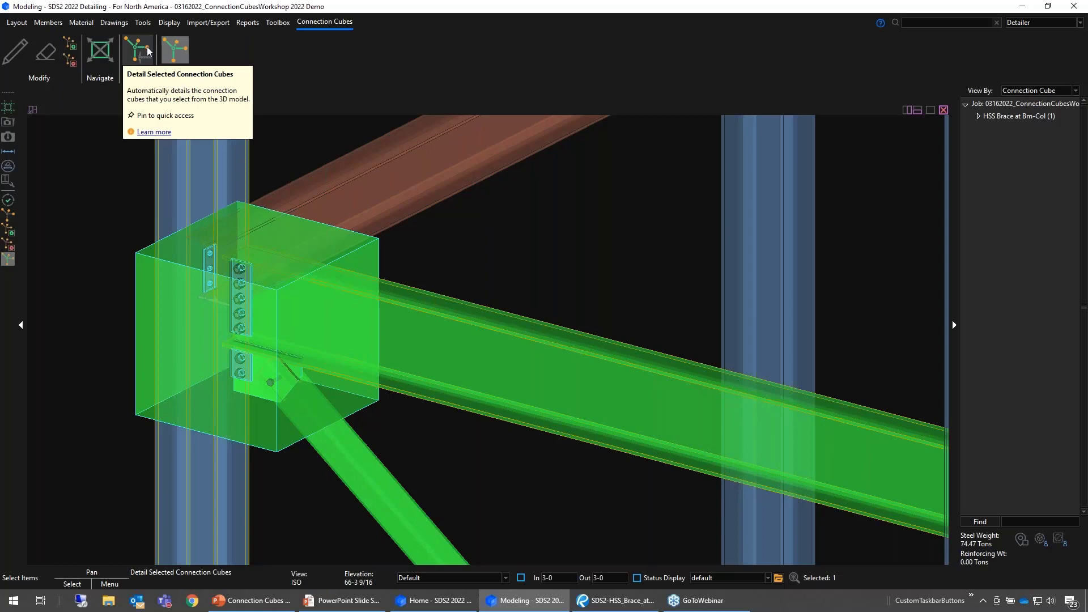
click(551, 271)
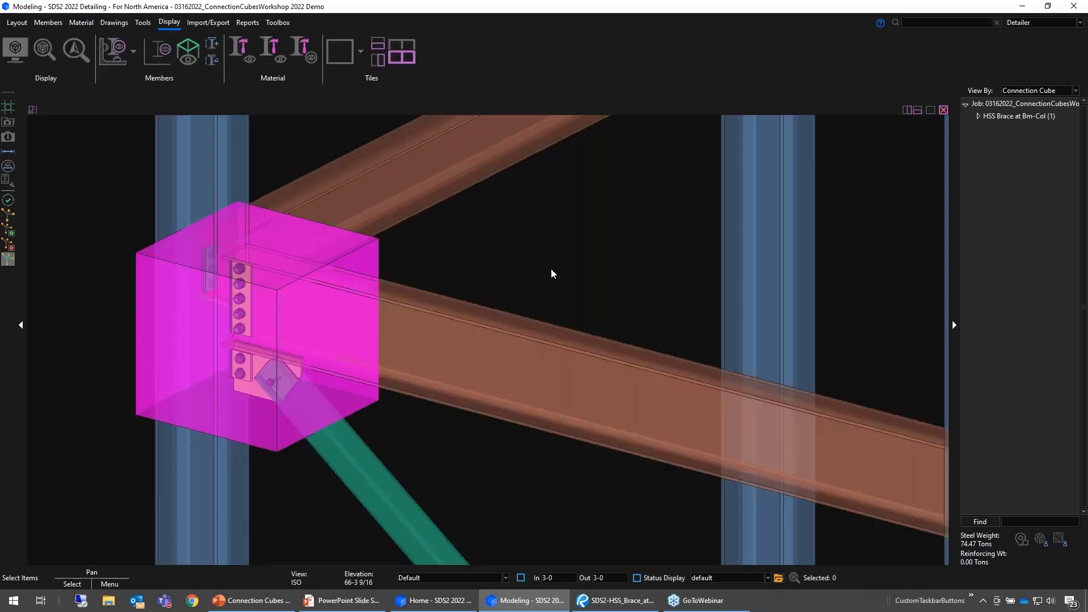
click(122, 23)
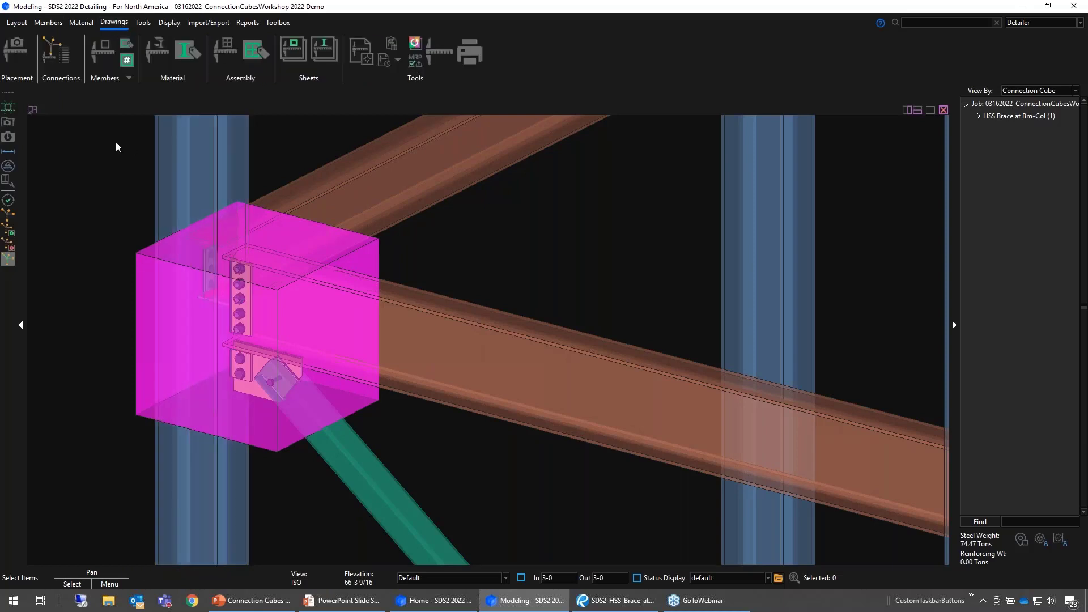
click(61, 55)
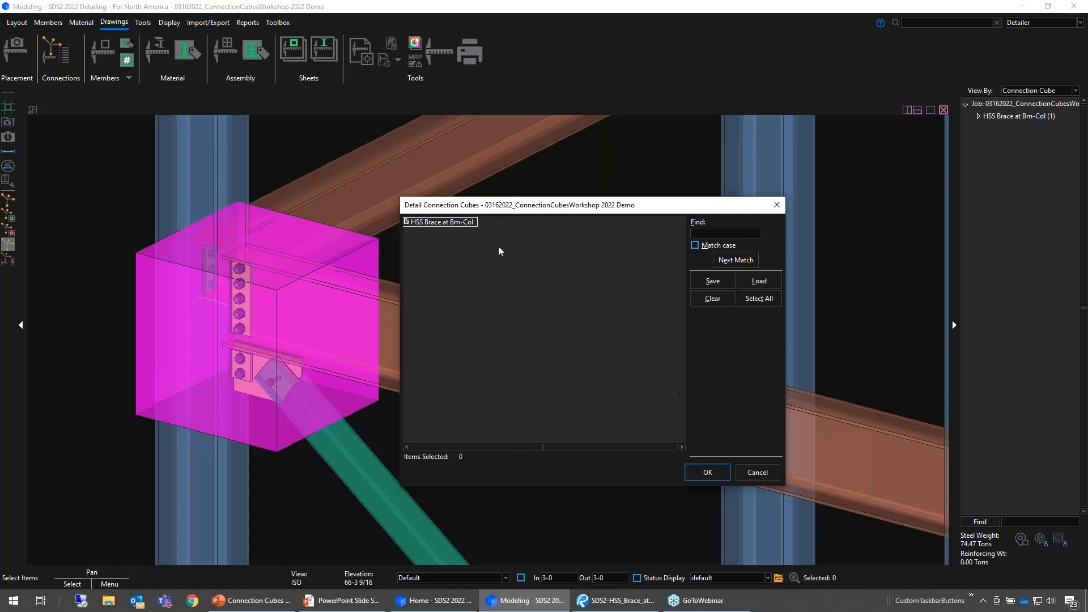
click(757, 473)
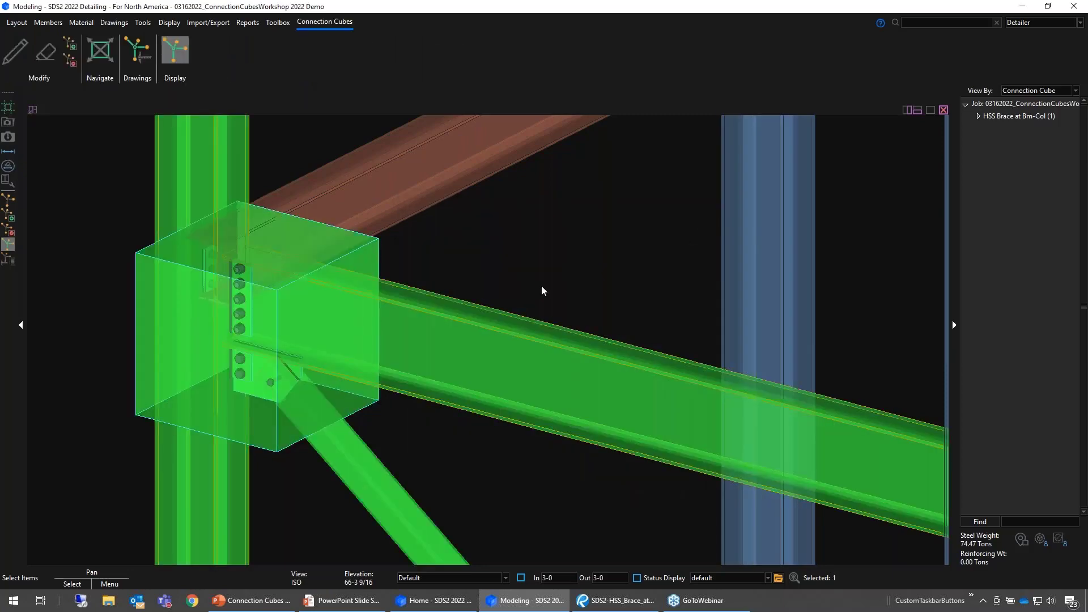
- Automatically detail the selected HSS Brace at Bm-Col connection cube and launch the Drawing Editor from SDS2 Home
click(137, 57)
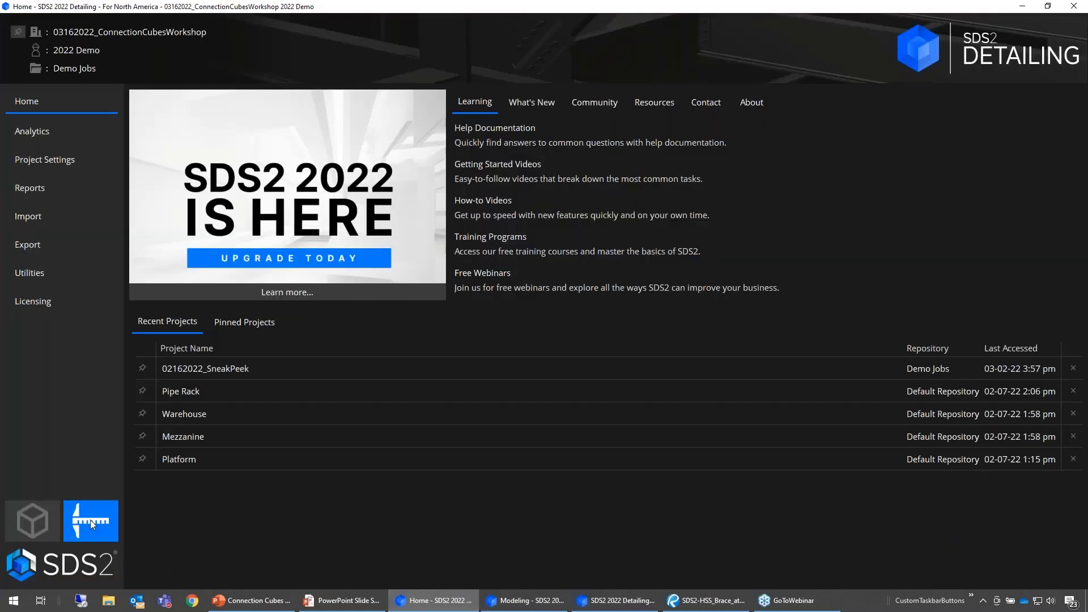
click(90, 519)
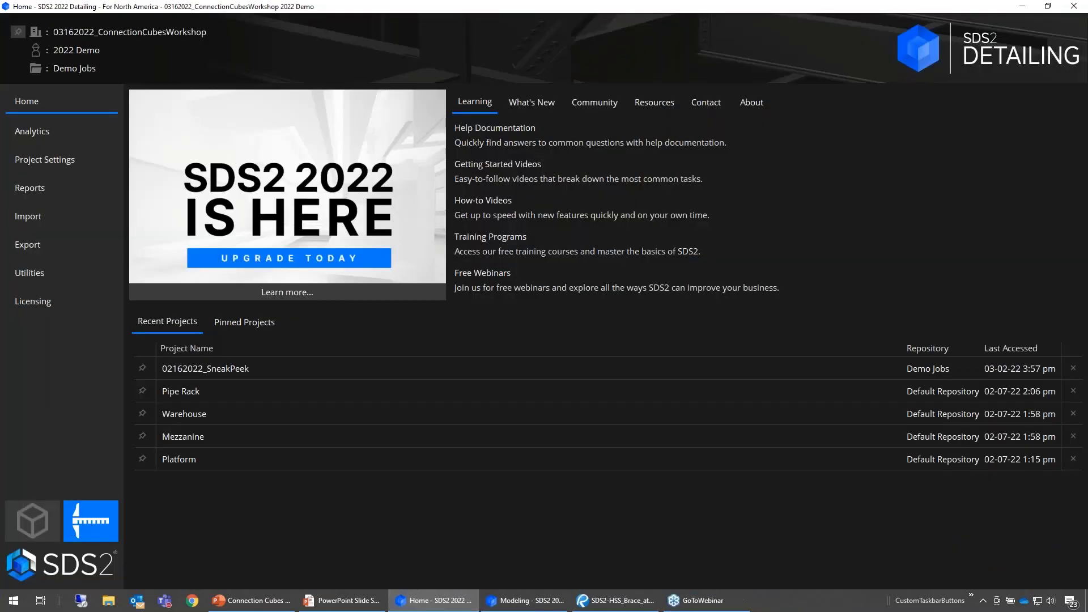
click(521, 600)
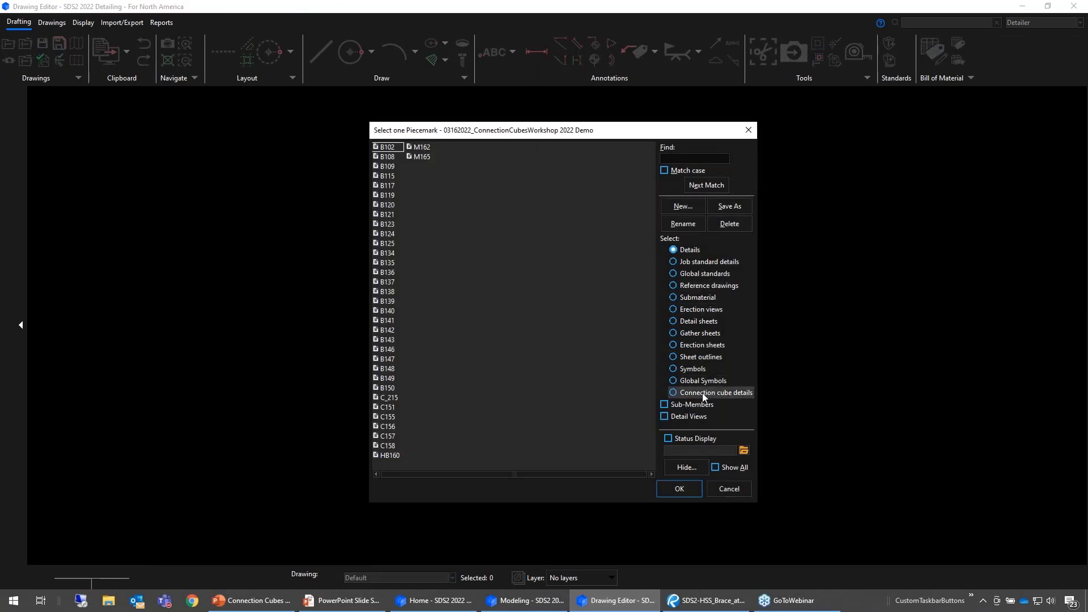
- Open the connection cube detail HSS Brace at Bm-Col in the Drawing Editor
click(705, 393)
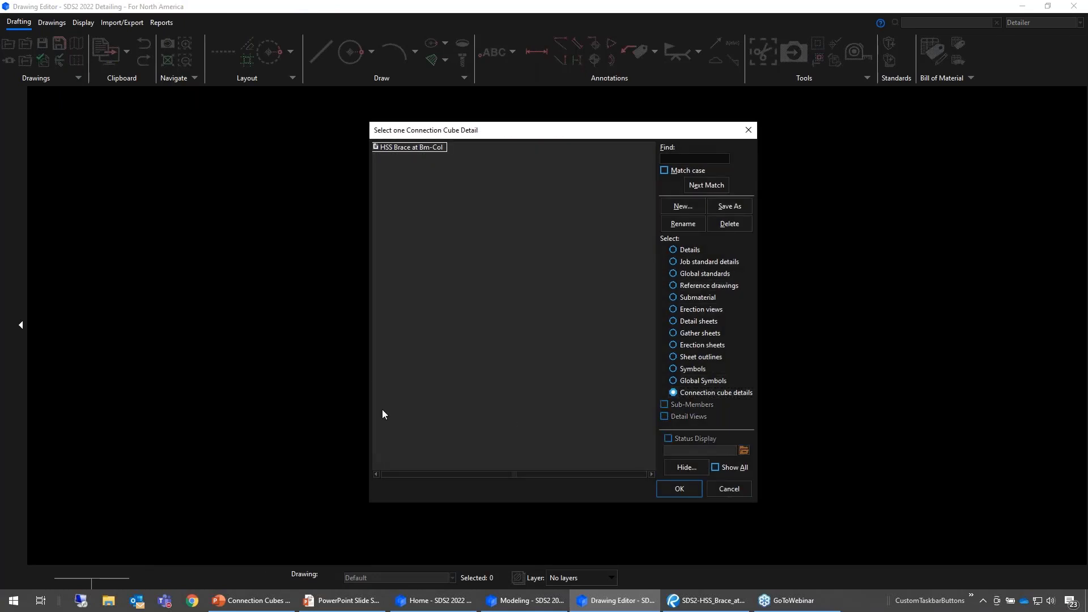
click(422, 150)
click(686, 490)
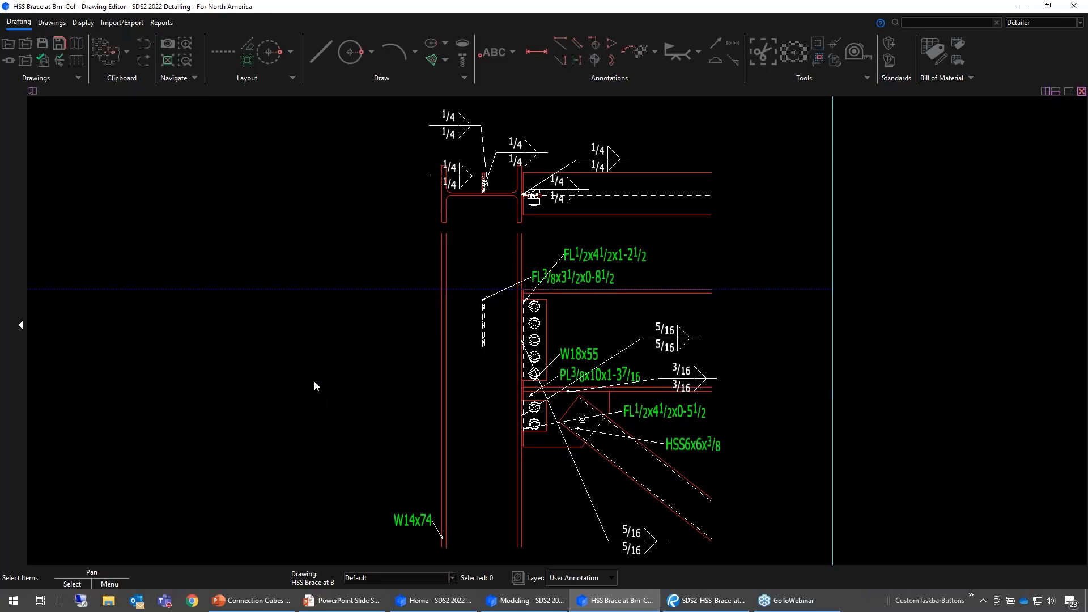
- Move the FL1/2x4 1/2x1-2 1/2 label slightly away from the beam connection and delete the FL3/8x3 1/2x0-8 1/2 label with its leader
drag(596, 254, 611, 264)
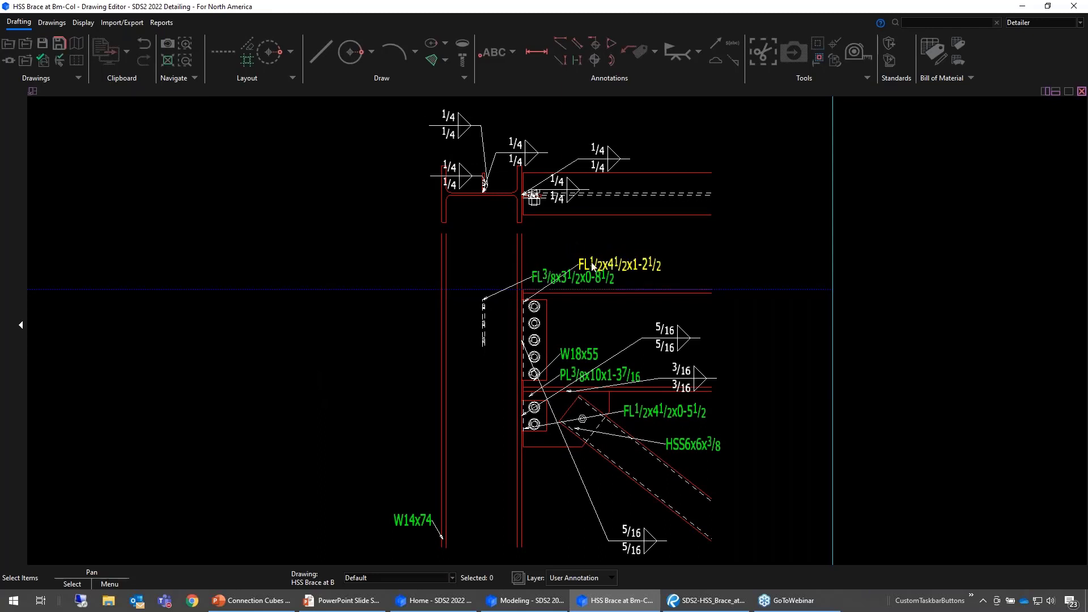
drag(549, 281, 443, 269)
click(370, 310)
key(Delete)
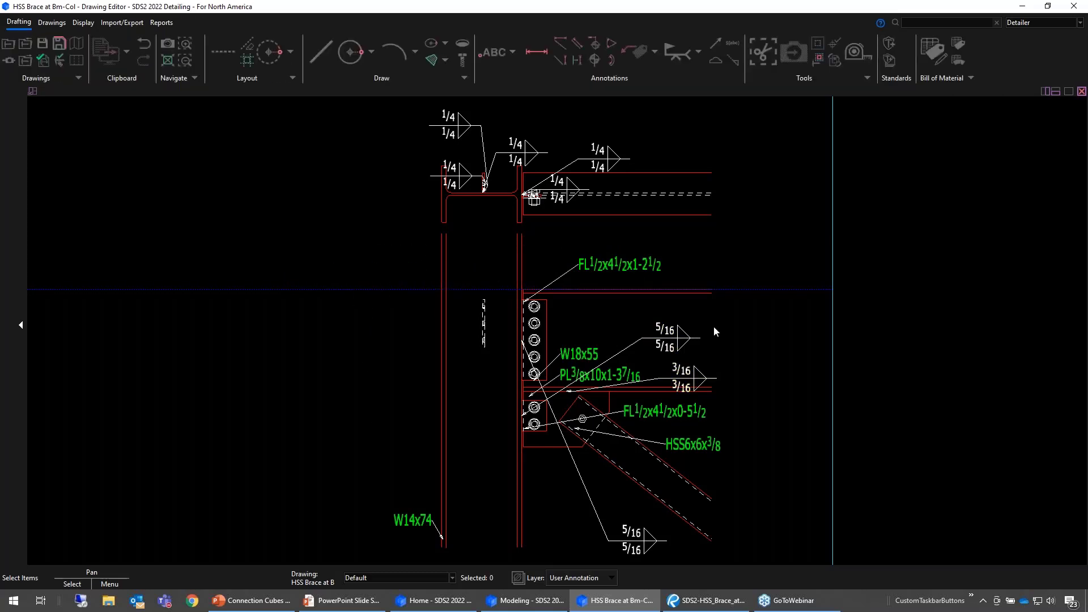
- Move the 5/16 weld symbol of the lower two-bolt shear tab to the open area within the column elevation
middle_drag(713, 325, 708, 310)
drag(712, 317, 535, 418)
scroll(613, 453, up, 2)
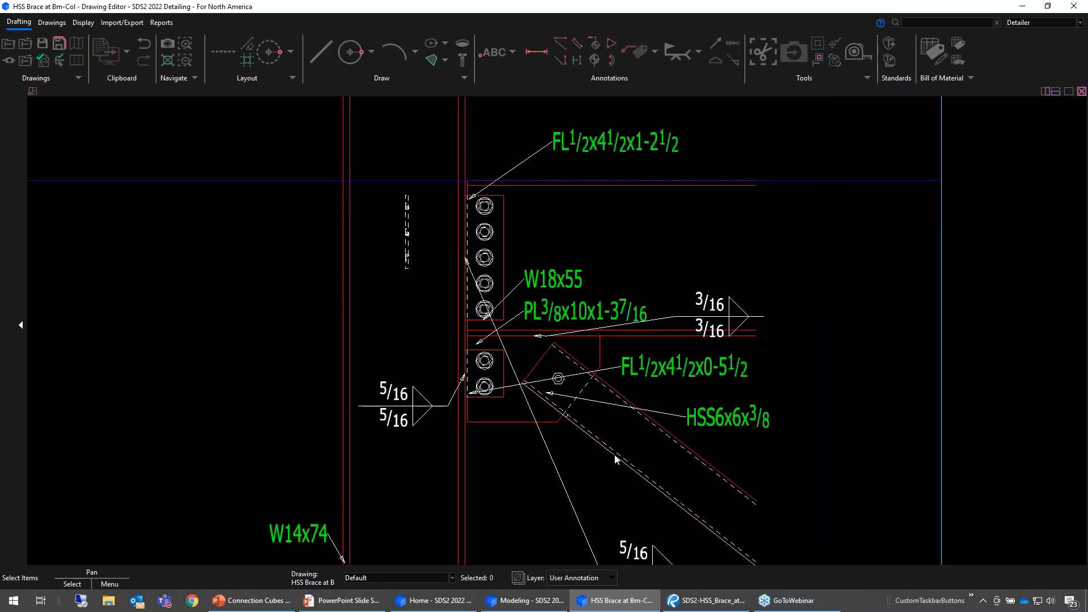
- Move the HSS6x6x3/8 label to the right of the brace and the lowest 5/16 weld symbol beside the upper five-bolt shear tab
middle_drag(613, 454, 611, 377)
click(703, 343)
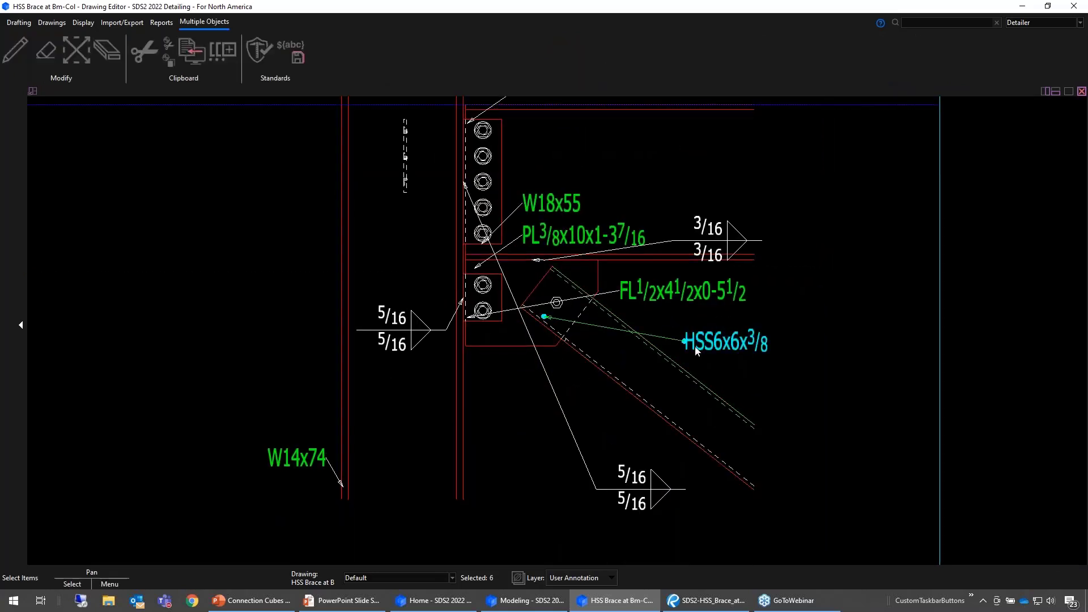
drag(706, 352, 774, 348)
click(815, 301)
scroll(698, 427, down, 2)
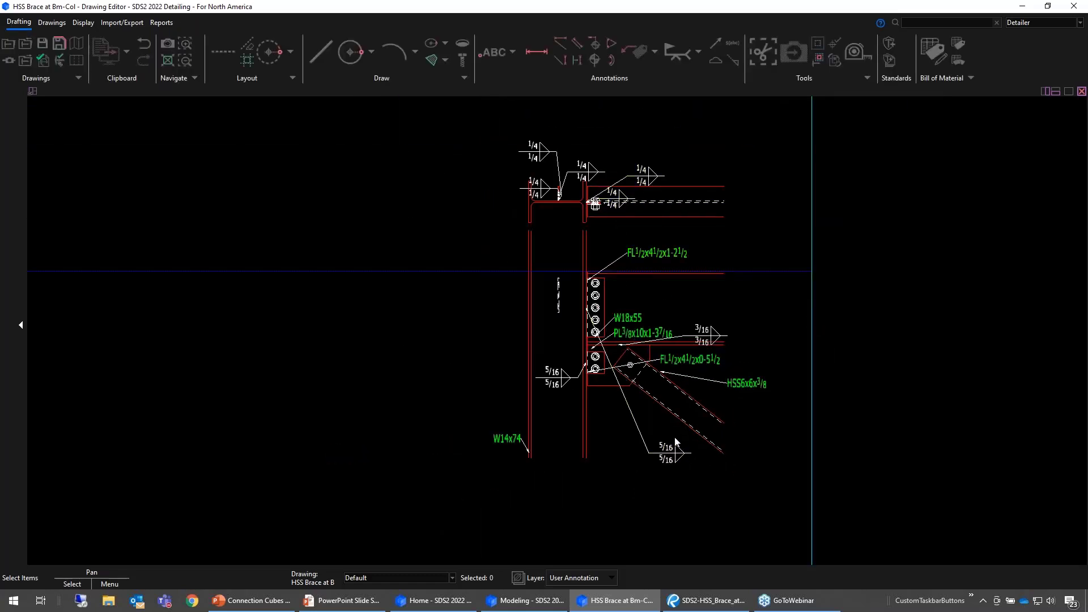
drag(683, 448, 636, 284)
scroll(652, 141, up, 4)
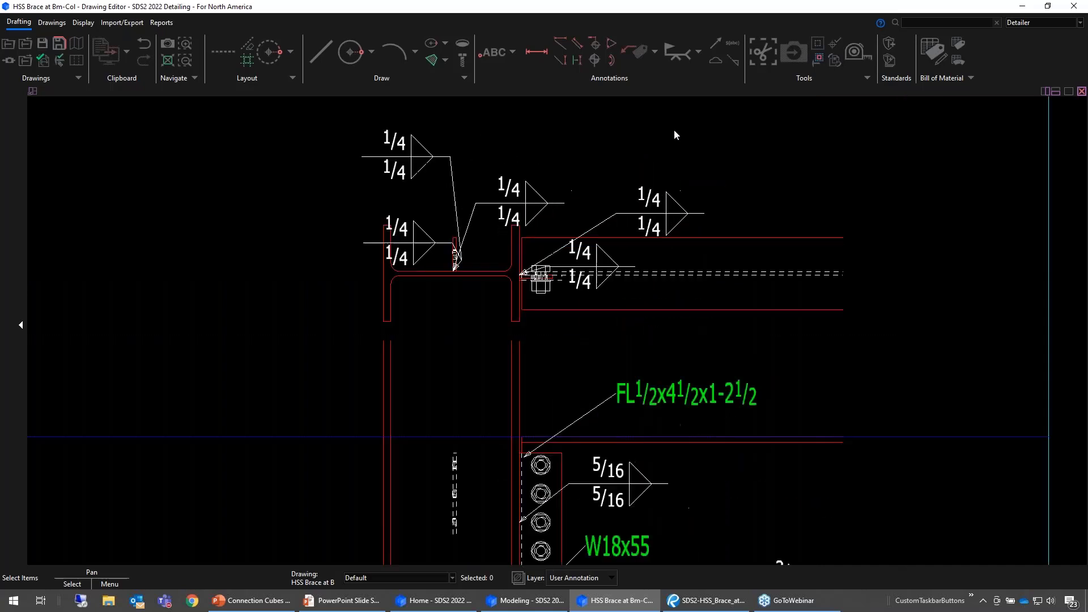
- Delete the three 1/4 weld symbols and their leaders at the plate inside the column in the plan view
drag(486, 155, 373, 183)
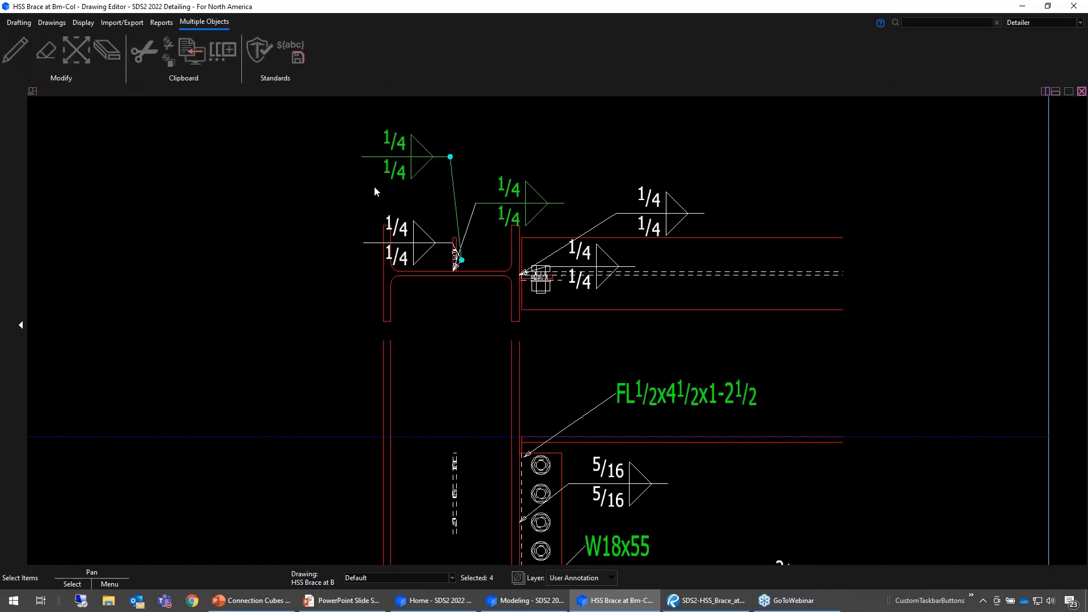
key(Delete)
click(473, 216)
key(Delete)
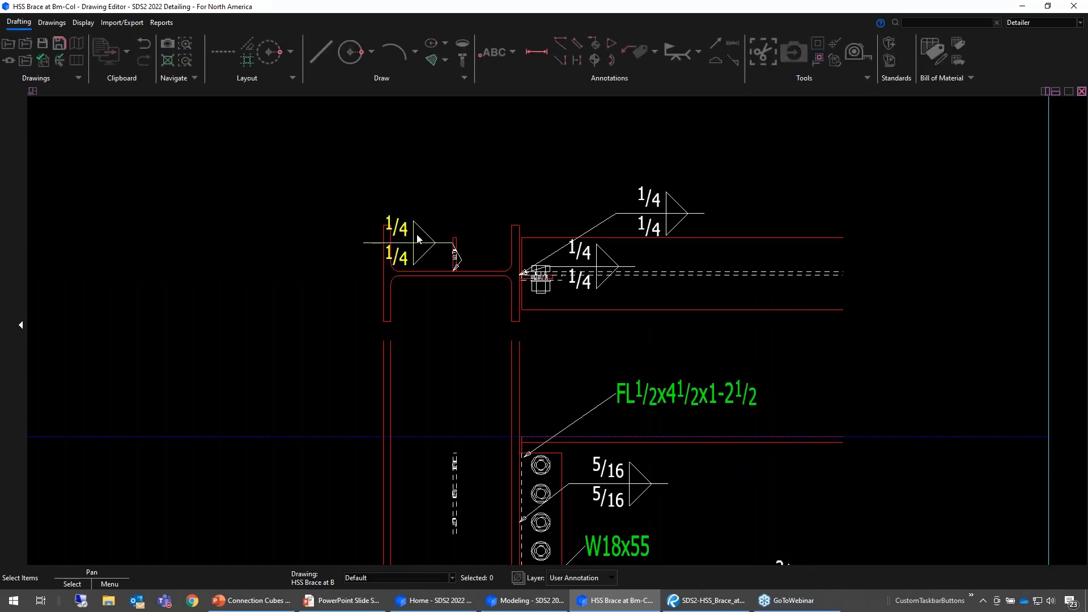
click(417, 235)
key(Delete)
scroll(464, 262, up, 7)
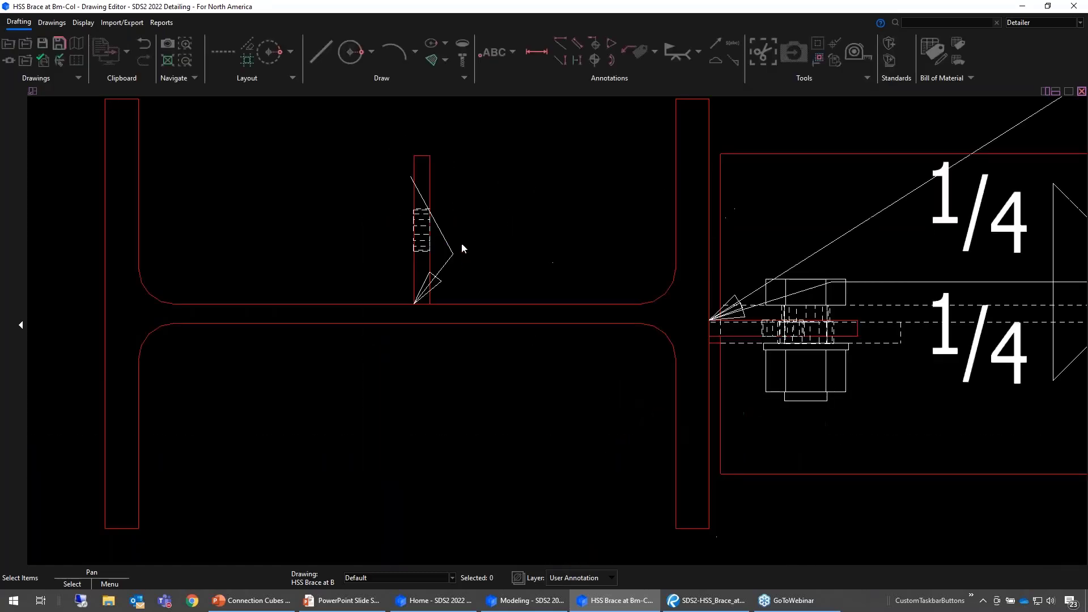
- Delete the two 1/4 weld symbols and their leaders at the beam-to-column connection in the plan view
scroll(316, 227, down, 7)
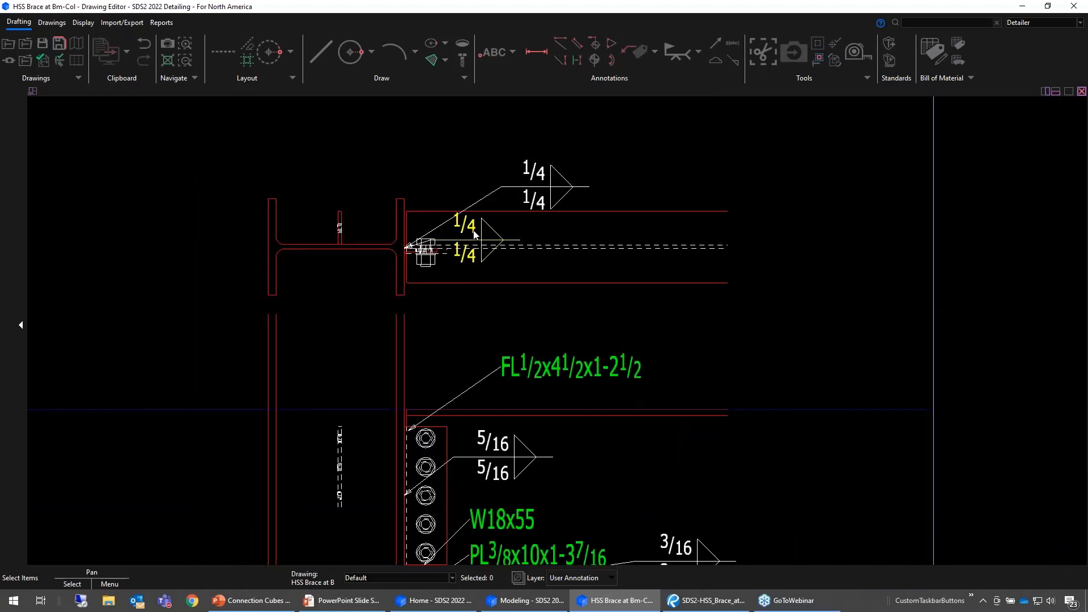
click(474, 232)
key(Delete)
click(531, 185)
key(Delete)
scroll(420, 237, up, 6)
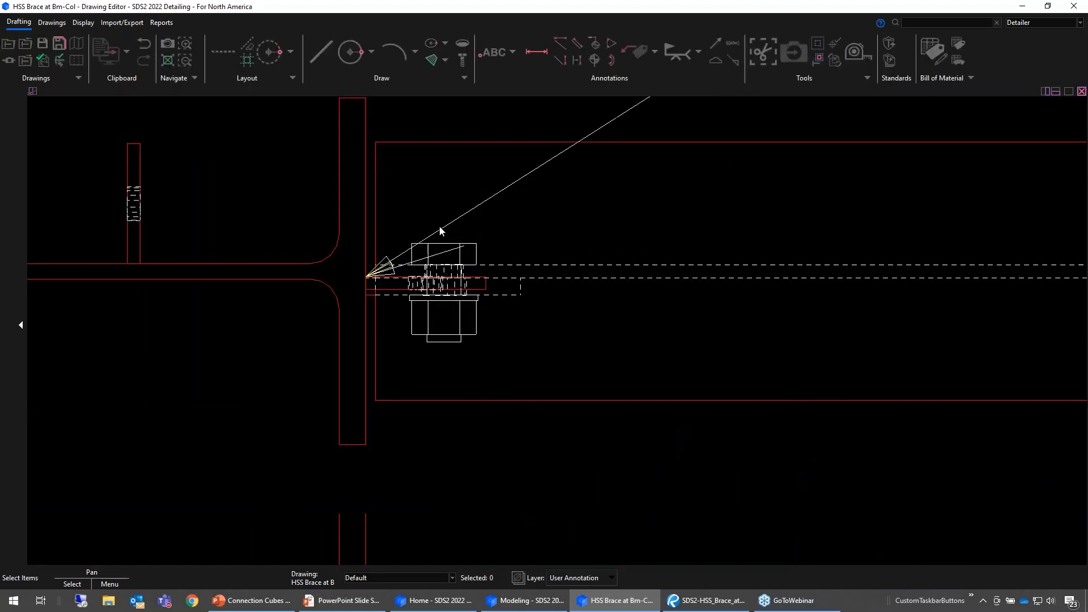
click(441, 228)
key(Delete)
click(393, 268)
scroll(421, 187, down, 5)
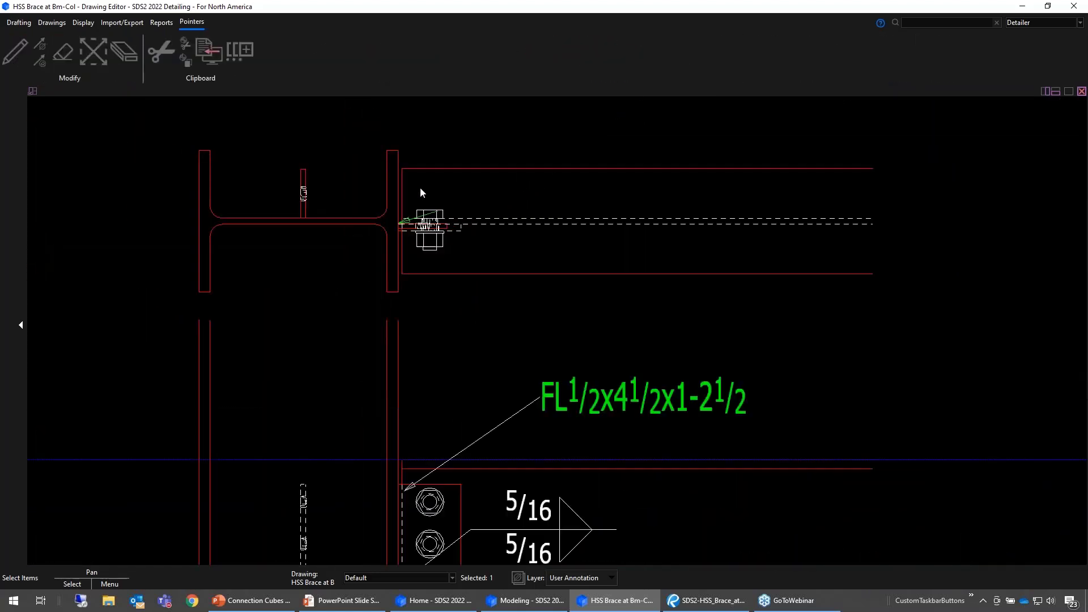
key(Delete)
- Move the FL1/2x4 1/2x0-5 1/2 label below the gusset plate in the elevation
scroll(472, 108, down, 4)
scroll(471, 117, down, 2)
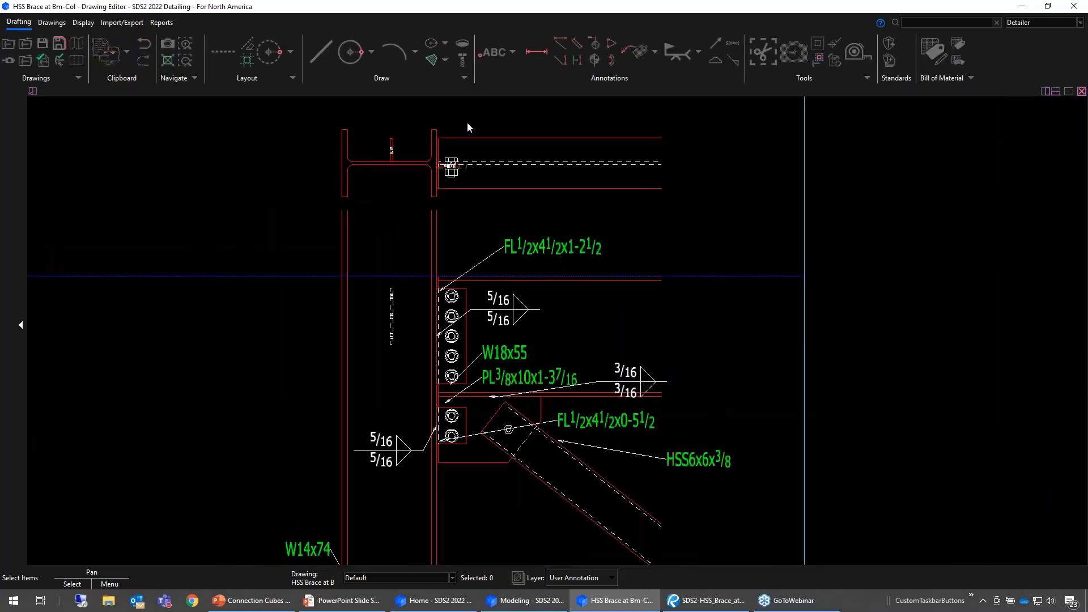
scroll(484, 390, up, 4)
drag(621, 306, 497, 443)
middle_drag(501, 495, 525, 494)
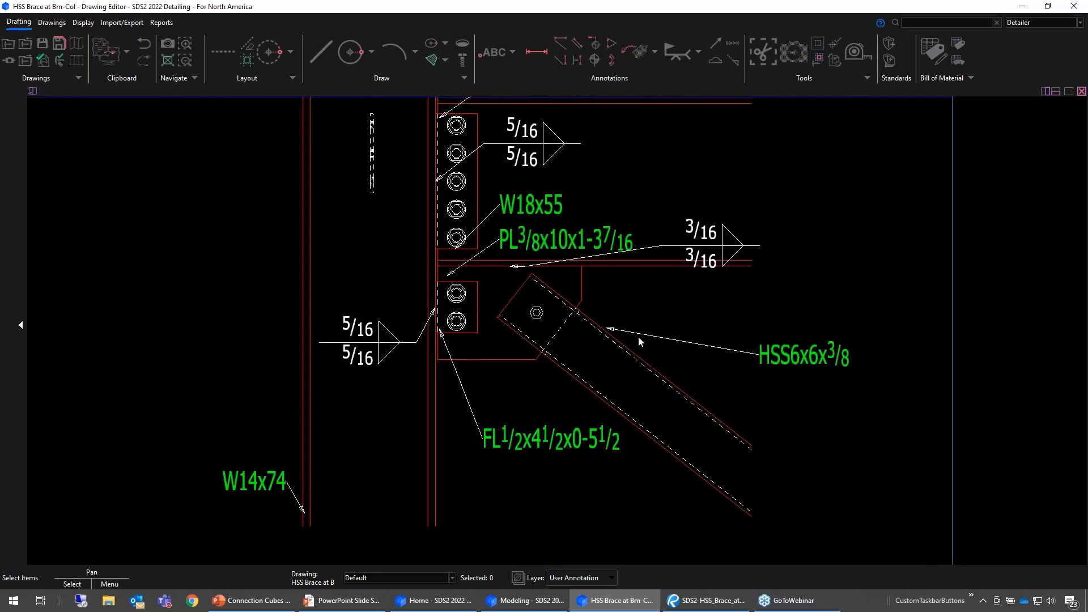
- Shift the HSS6x6x3/8 label and its leader slightly so the arrowhead meets the upper edge of the brace
click(807, 351)
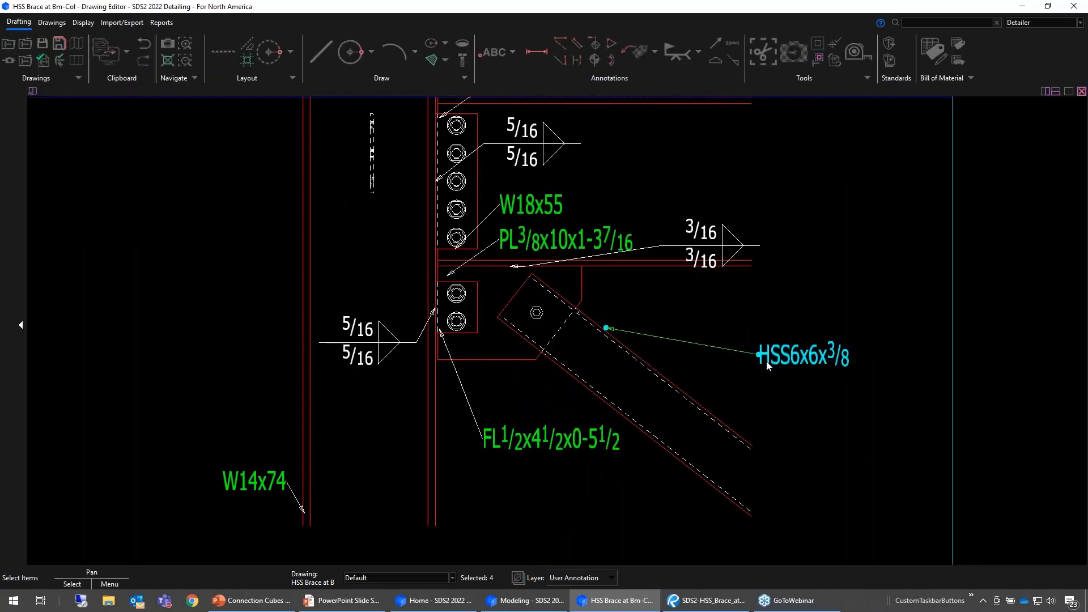
drag(768, 362, 751, 353)
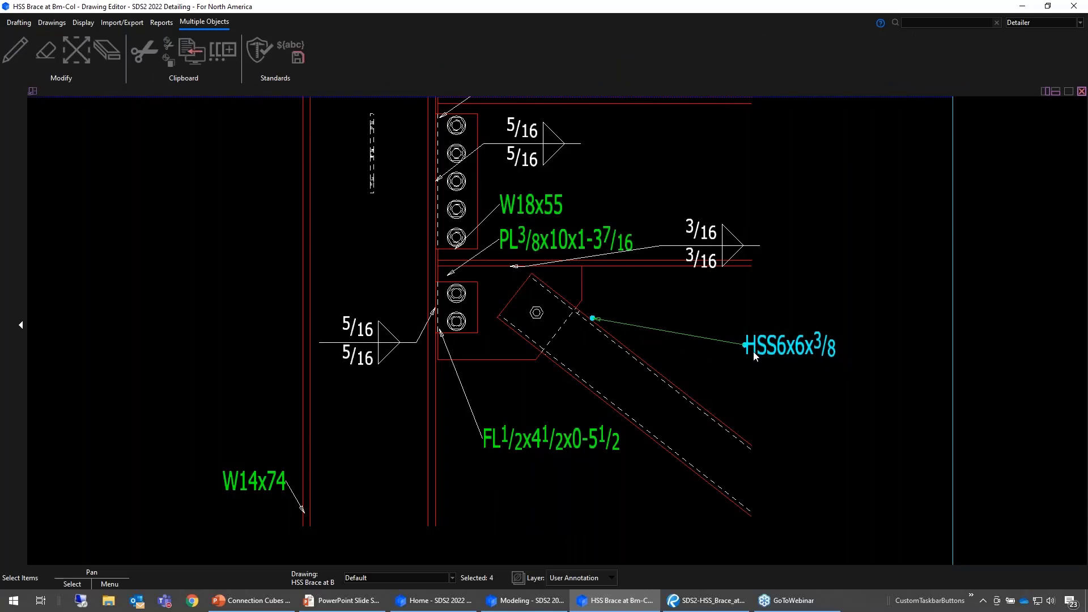
click(820, 397)
scroll(819, 403, down, 3)
middle_drag(821, 392, 821, 398)
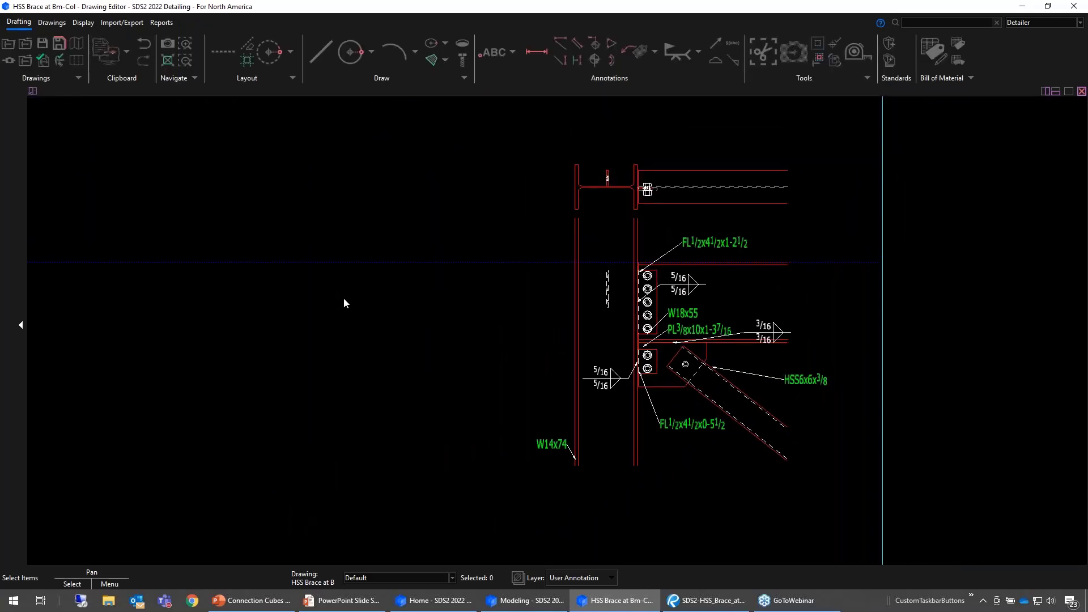
middle_drag(343, 322, 240, 341)
scroll(403, 312, up, 2)
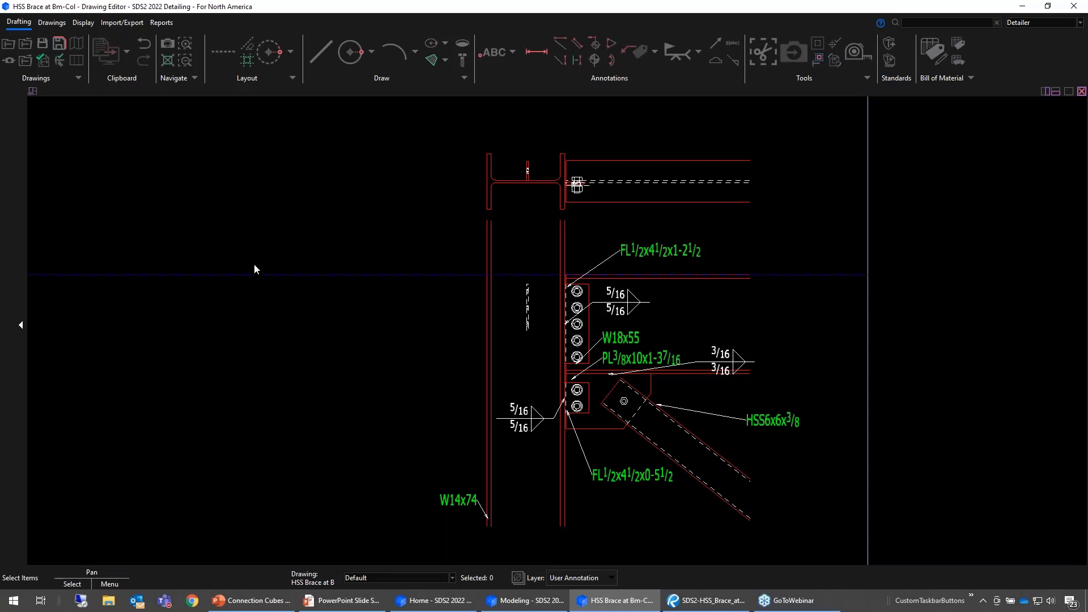
- Switch to the Modeling window and choose erection view 112-0 for detailing
click(445, 607)
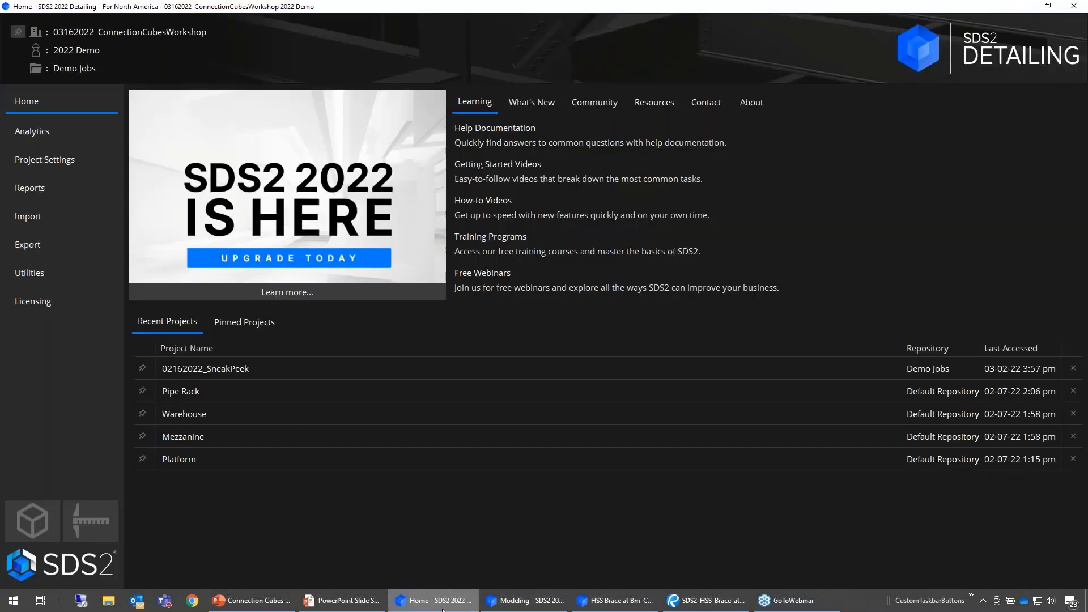
click(526, 601)
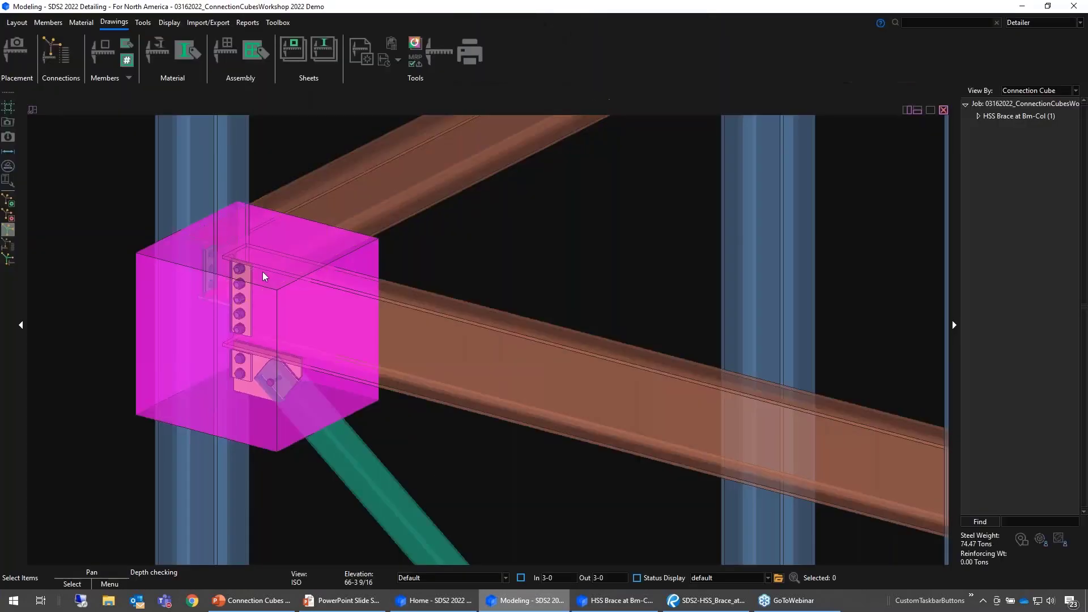
click(18, 55)
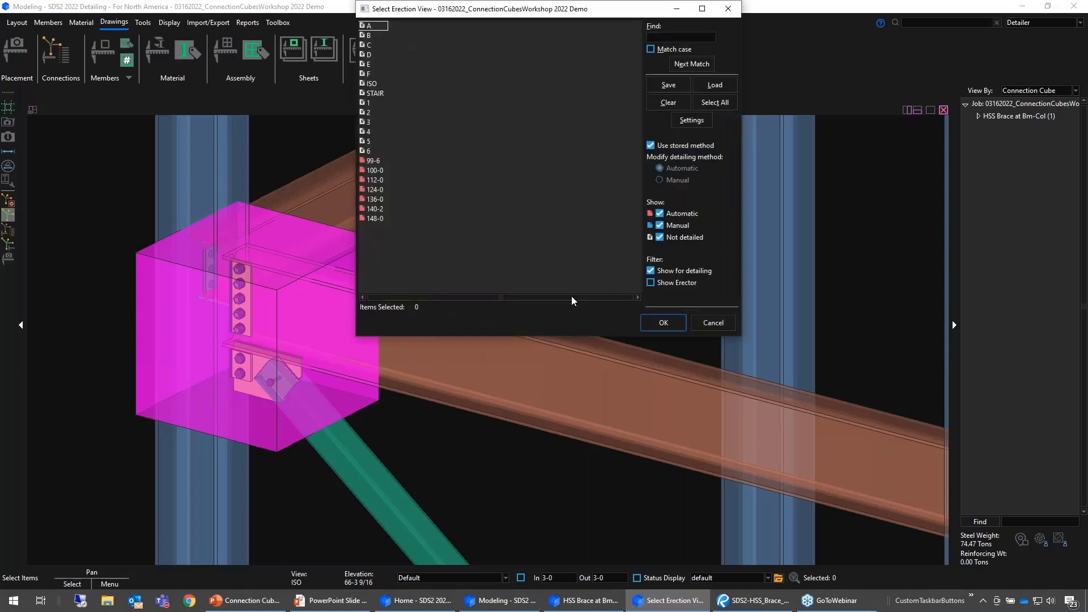
click(374, 180)
- Turn on connection cubes in the erection view annotation settings and detail erection view 112-0
click(691, 120)
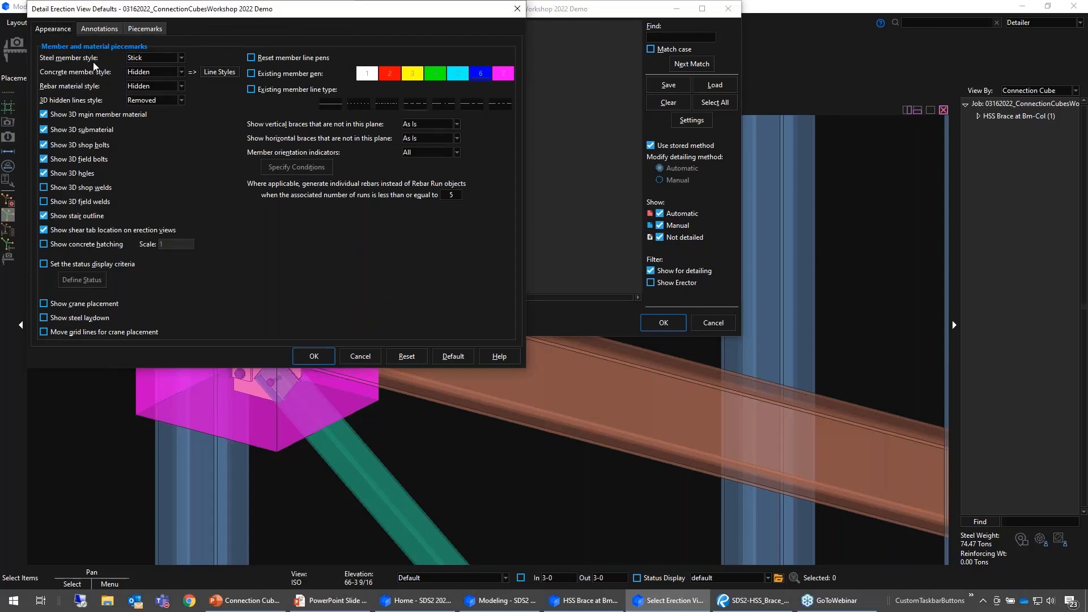
click(101, 30)
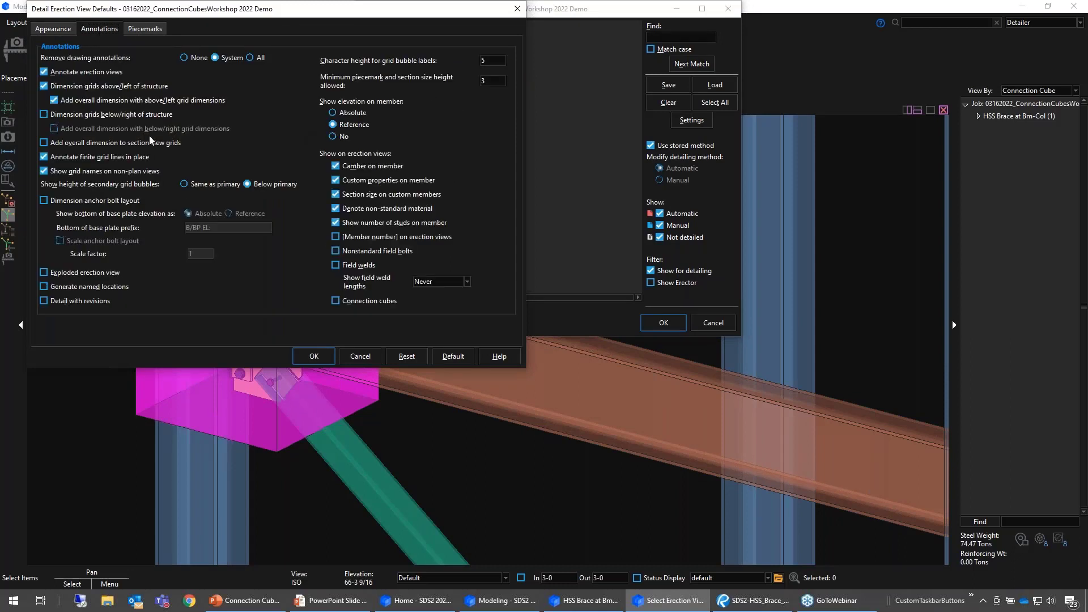
click(348, 303)
click(314, 357)
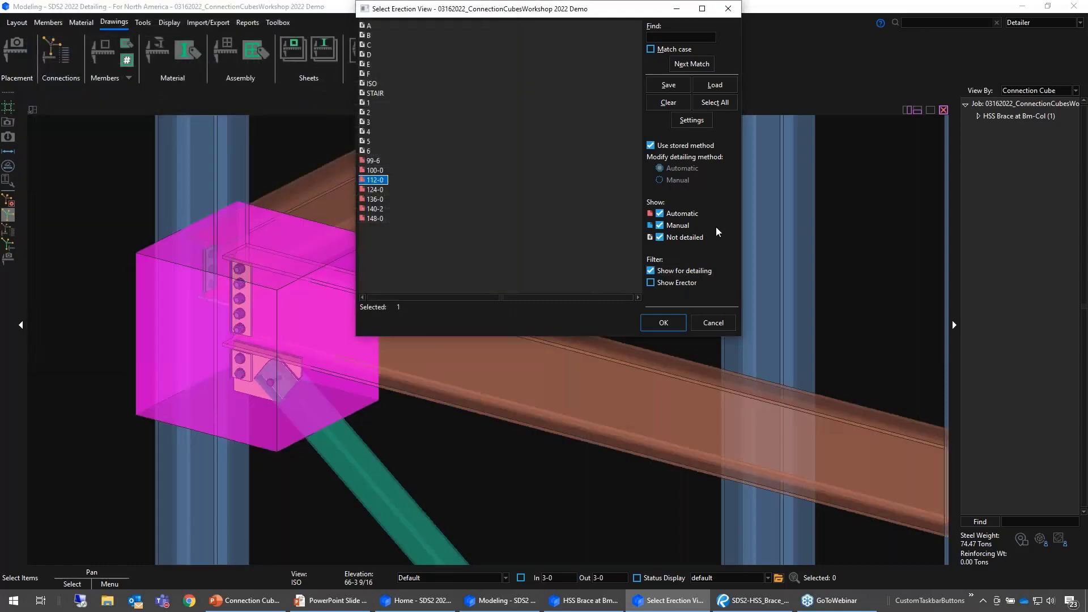
click(662, 323)
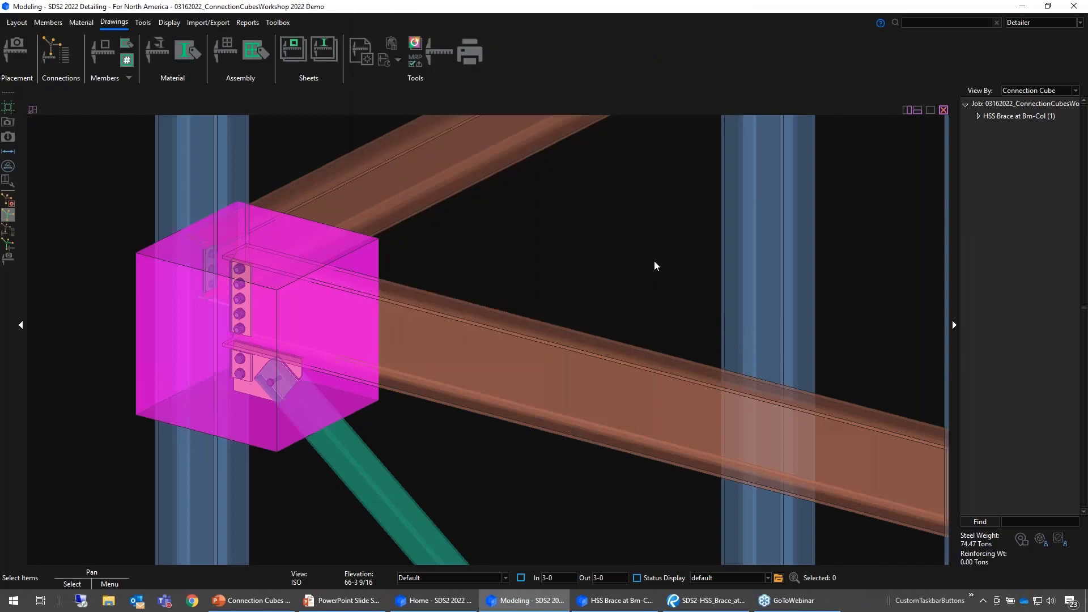
- Return to the Drawing Editor and open erection view 112-0 in place of the connection cube detail
mouse_move(616, 610)
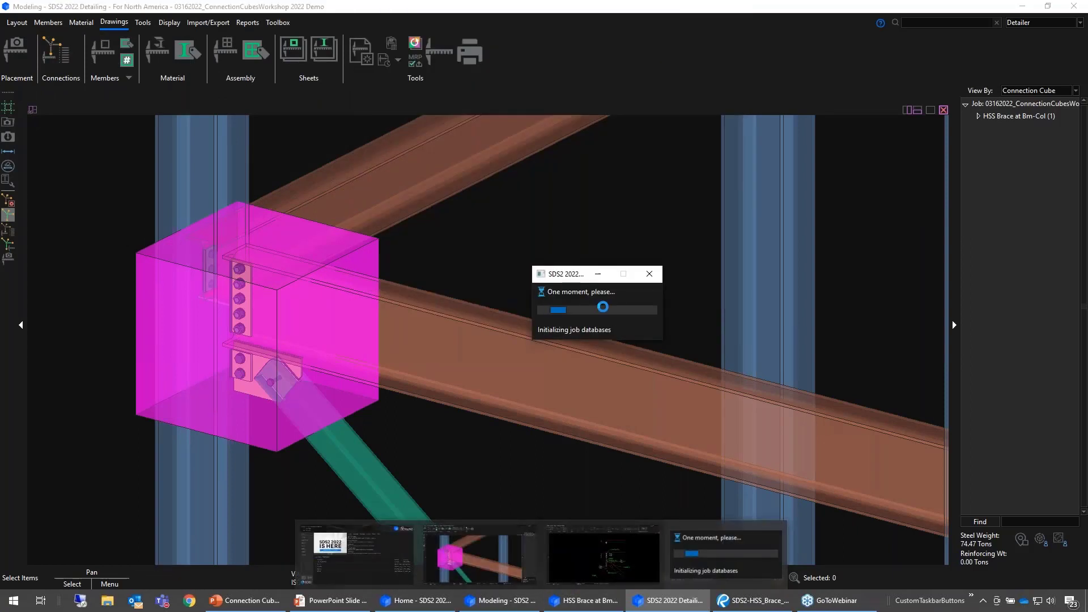
click(598, 602)
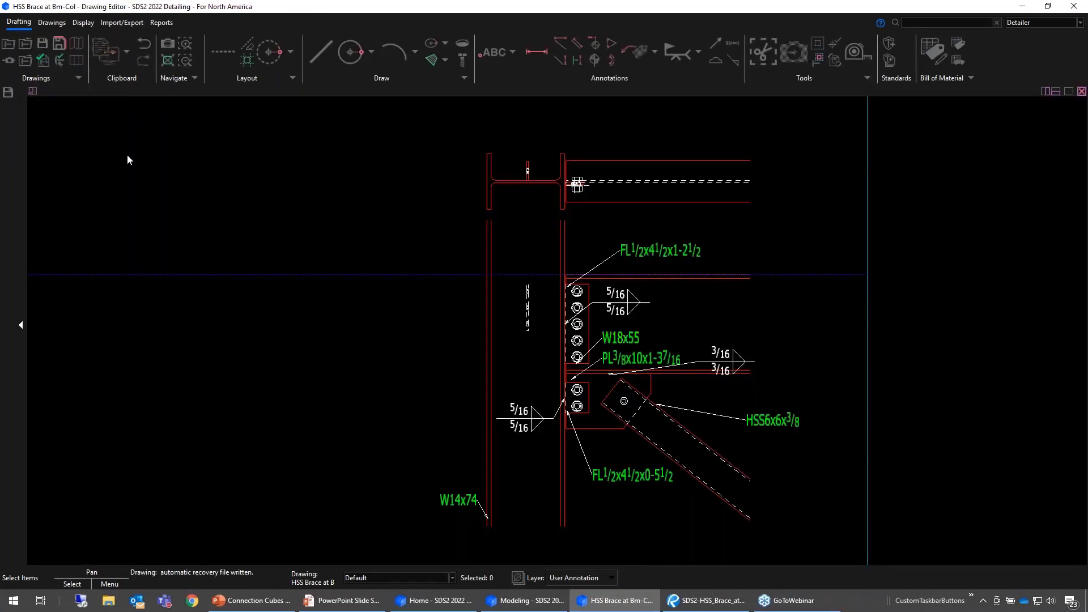
click(9, 46)
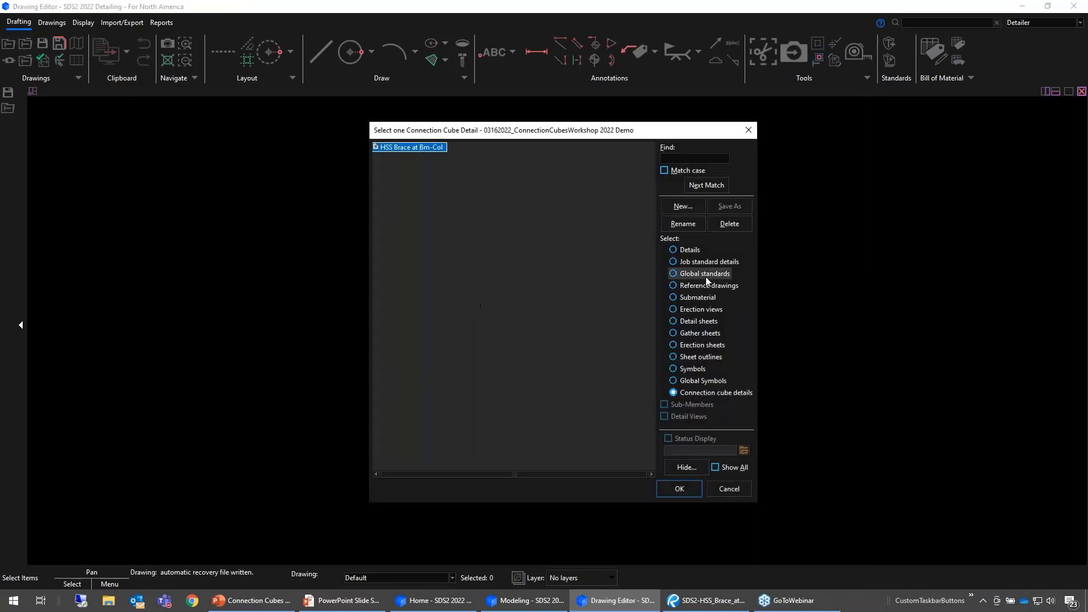
click(700, 309)
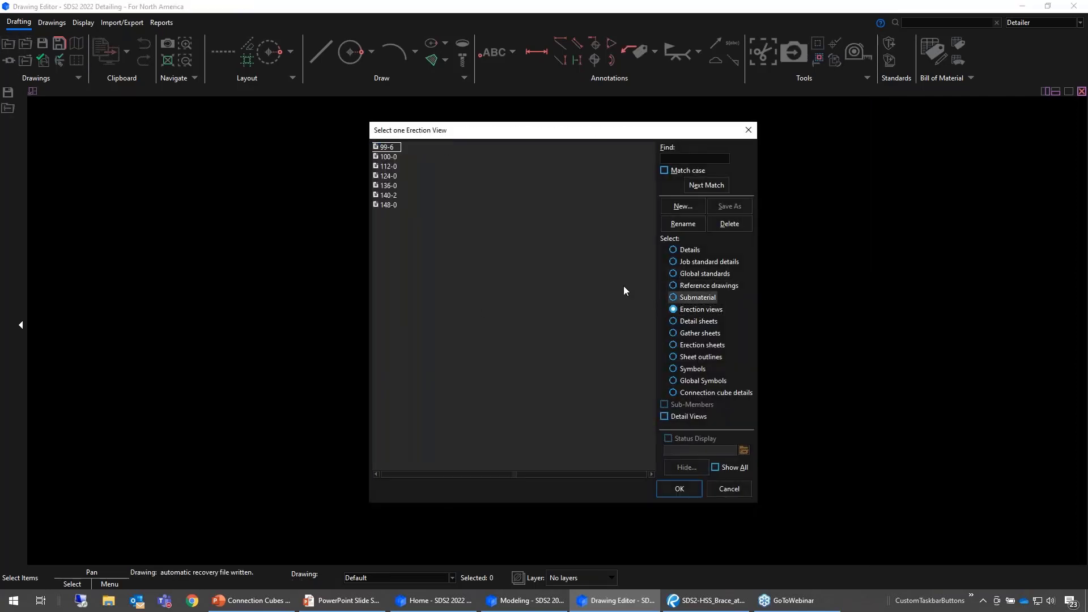
double_click(388, 166)
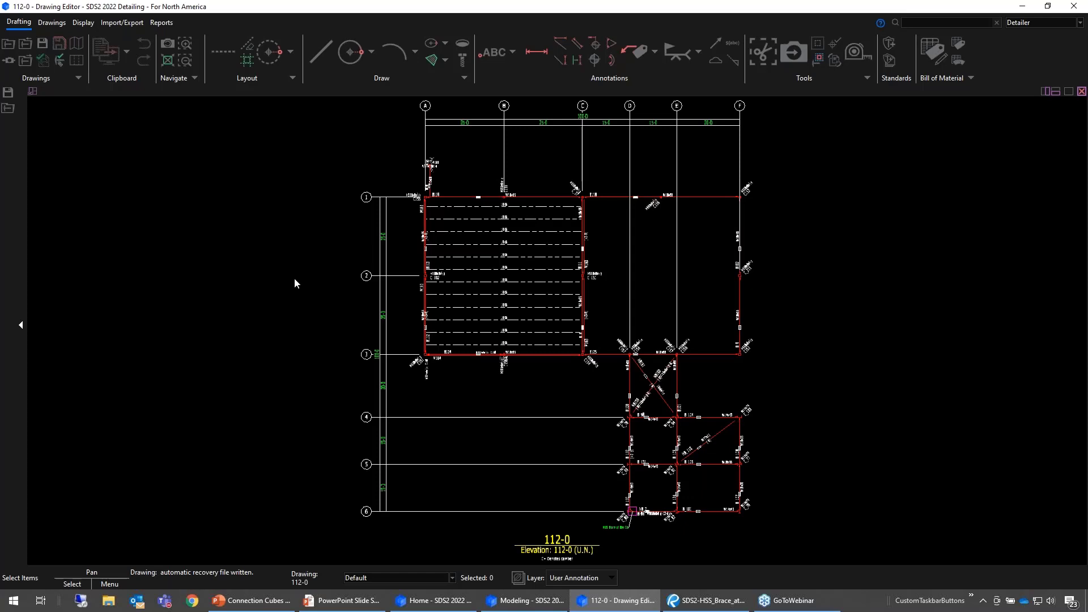
- Move the HSS Brace at Bm-Col label and its leader so the arrowhead ends at the lower edge of the cube outline
middle_drag(714, 507, 702, 471)
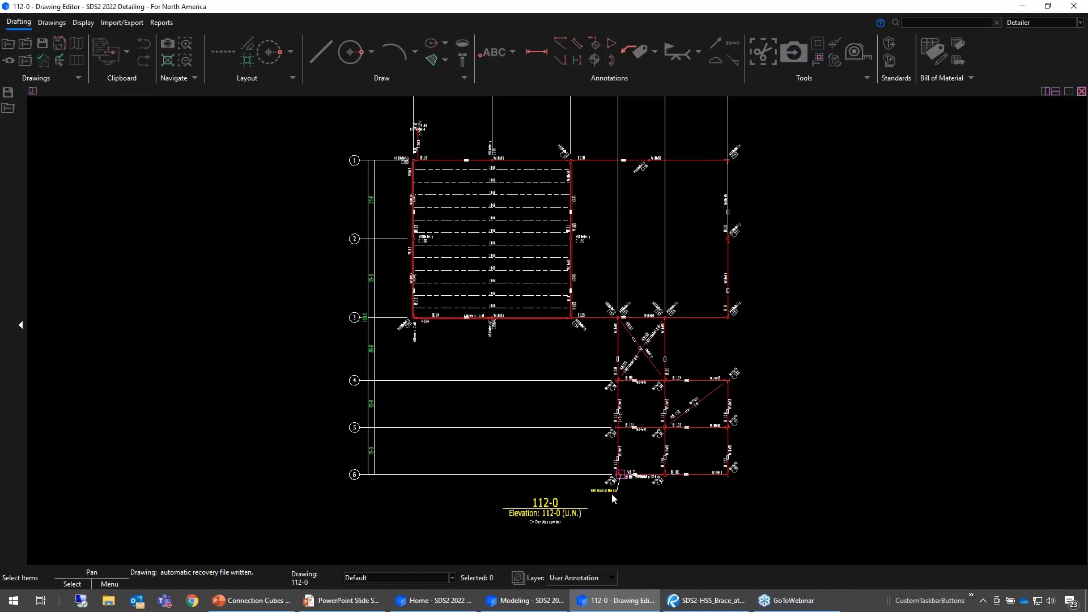
scroll(611, 493, up, 5)
scroll(734, 479, up, 2)
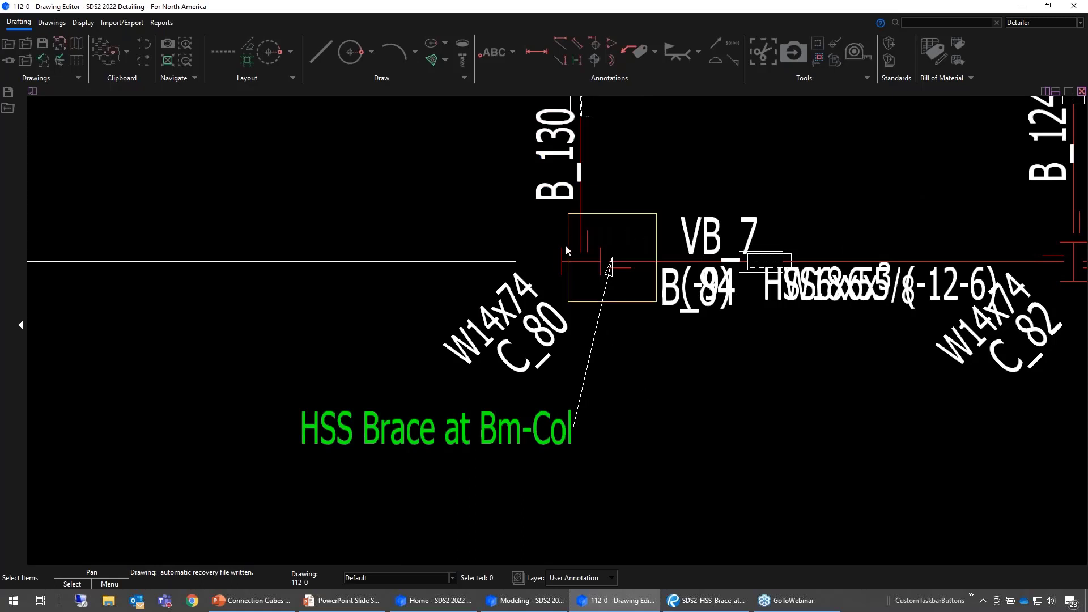
drag(660, 404, 525, 454)
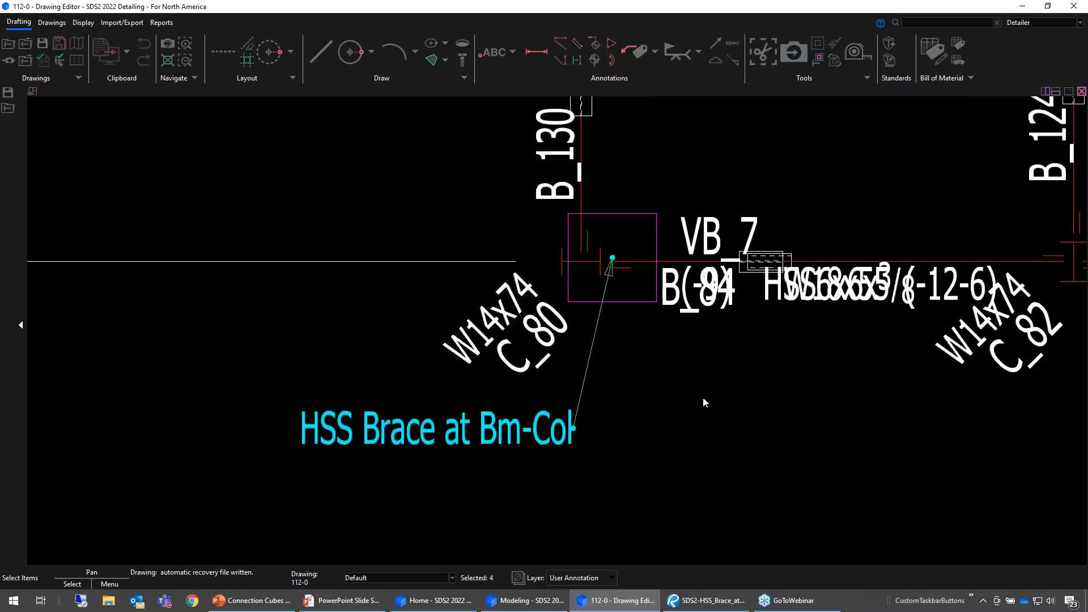
scroll(712, 306, down, 2)
drag(615, 306, 603, 345)
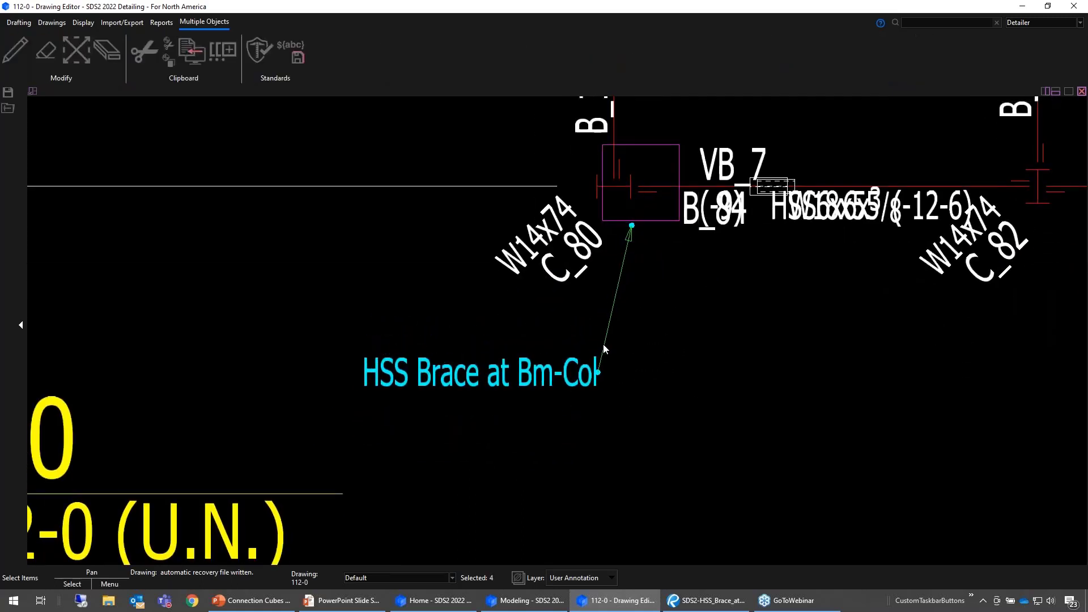
click(787, 366)
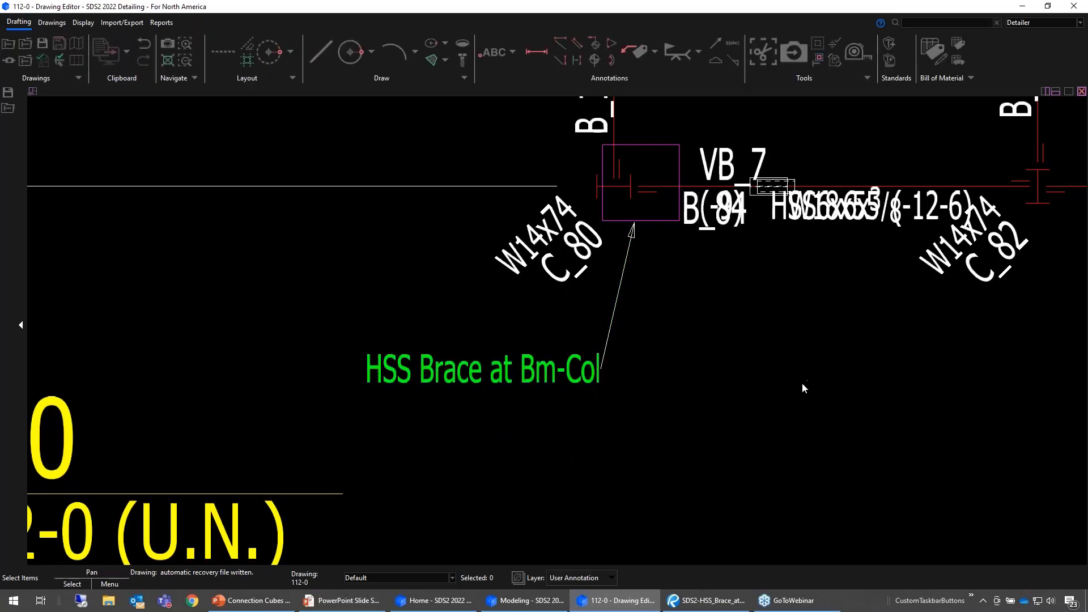
- Choose the connection cube detail HSS Brace at Bm-Col to add as a standard detail to erection view 112-0
scroll(797, 377, down, 5)
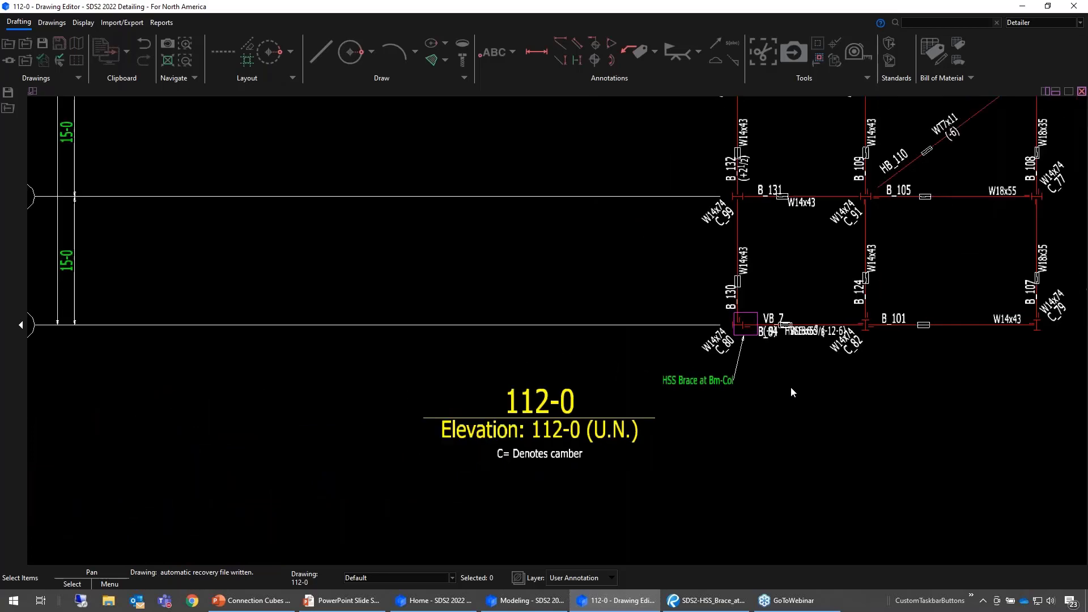
middle_drag(769, 420, 729, 495)
scroll(729, 496, down, 1)
middle_drag(990, 391, 890, 485)
scroll(953, 433, down, 1)
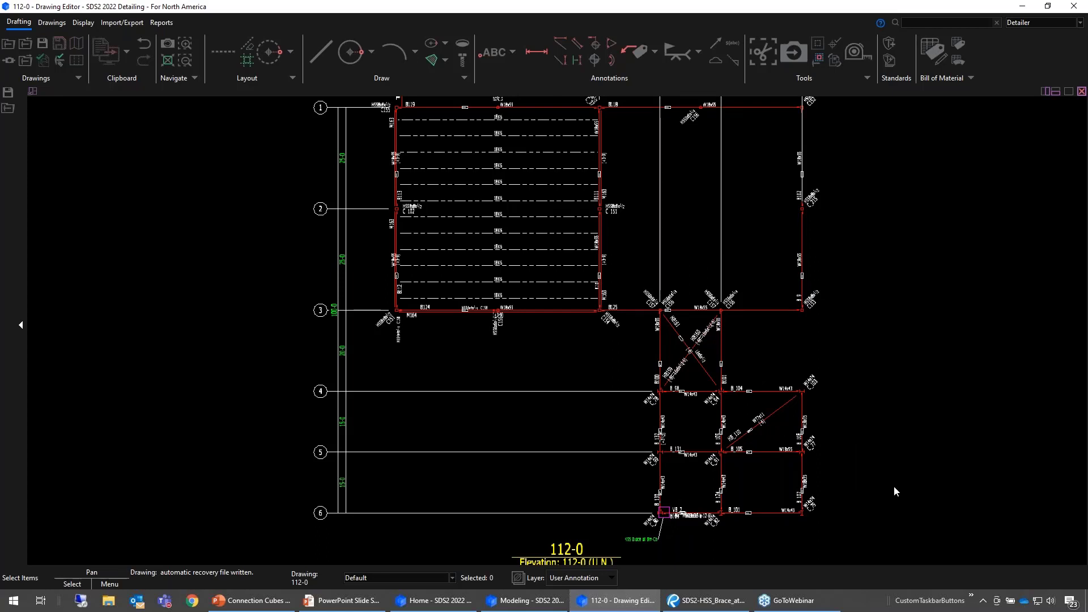
scroll(907, 468, down, 3)
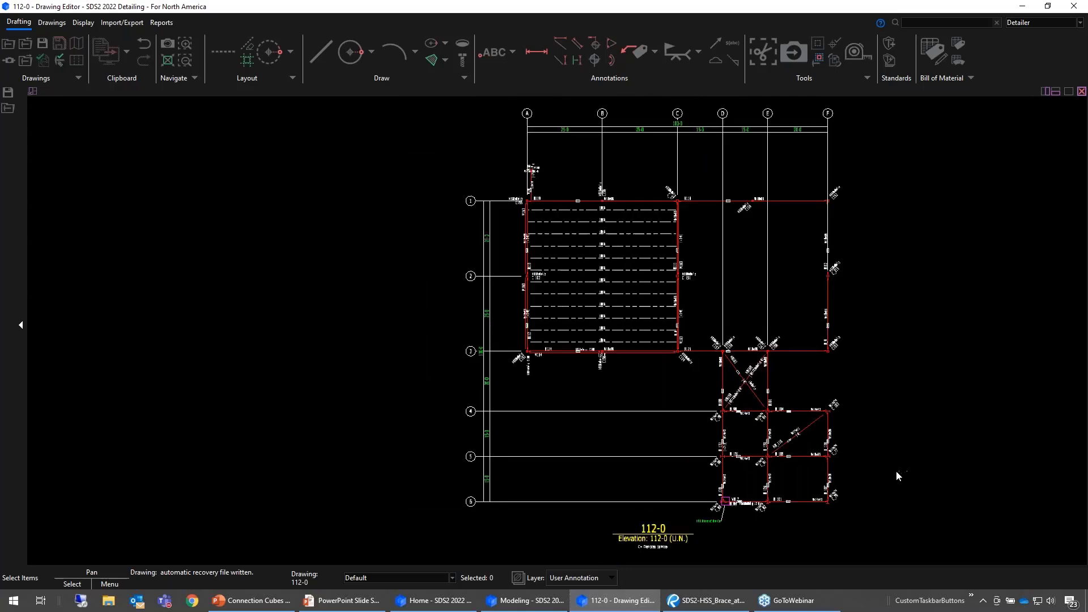
mouse_move(894, 473)
middle_down()
mouse_move(691, 494)
mouse_move(522, 474)
mouse_move(528, 484)
middle_up()
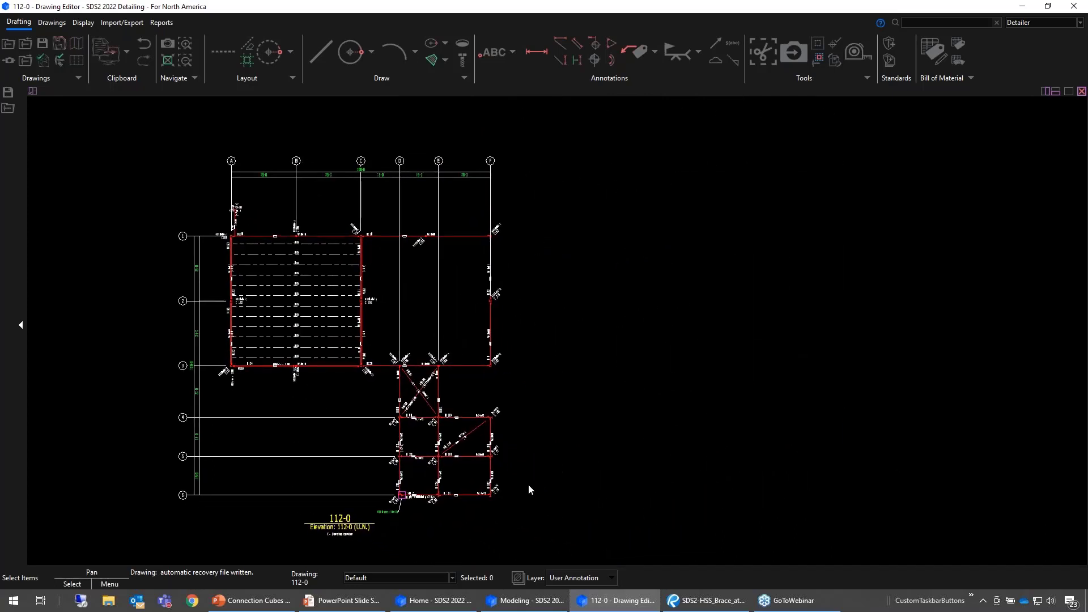
click(890, 46)
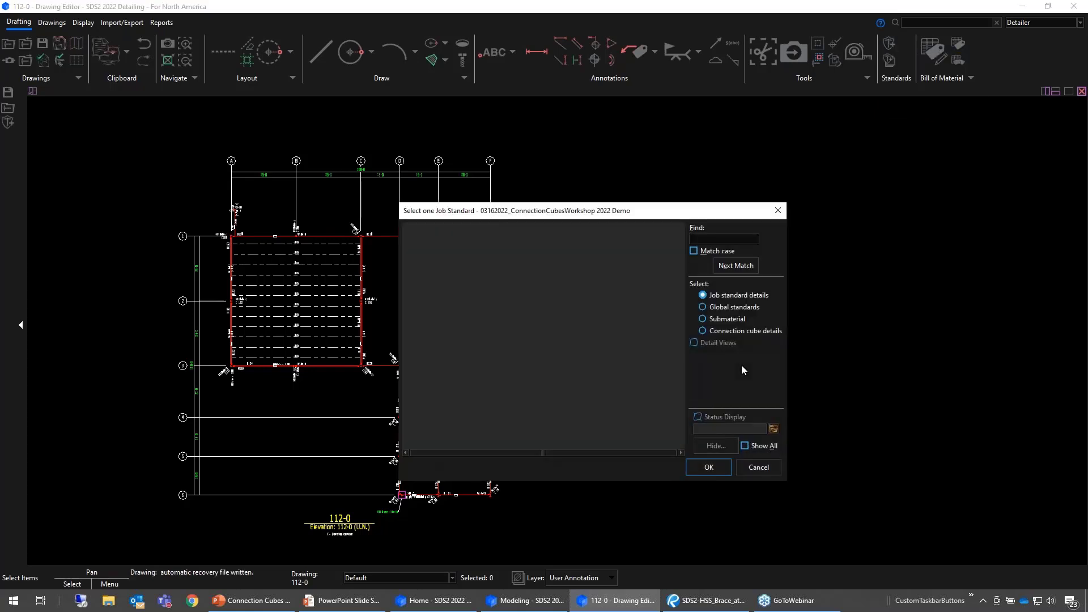
click(736, 331)
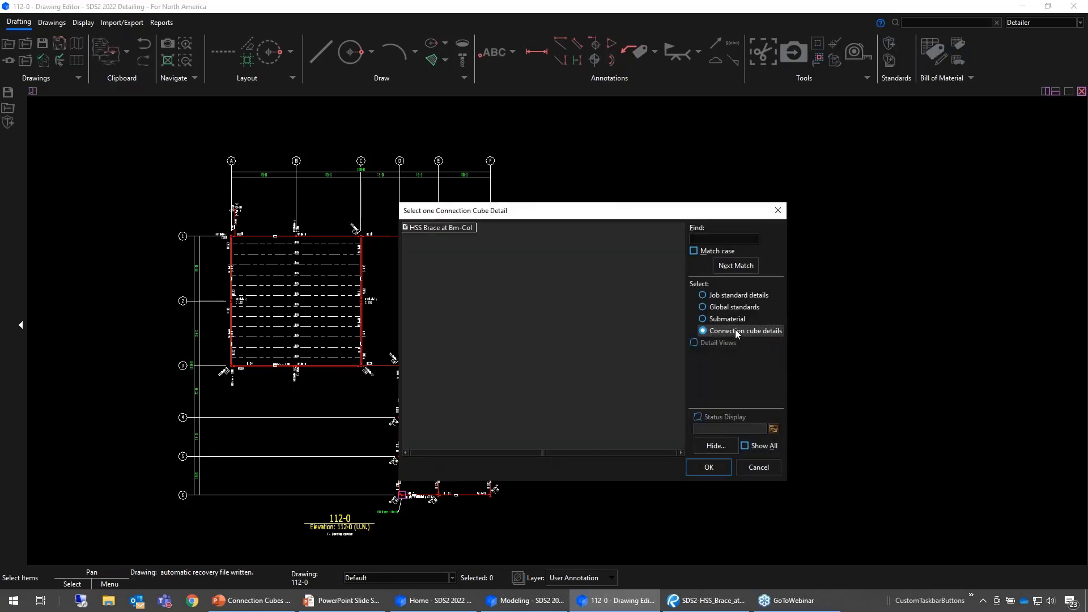
click(446, 228)
double_click(446, 229)
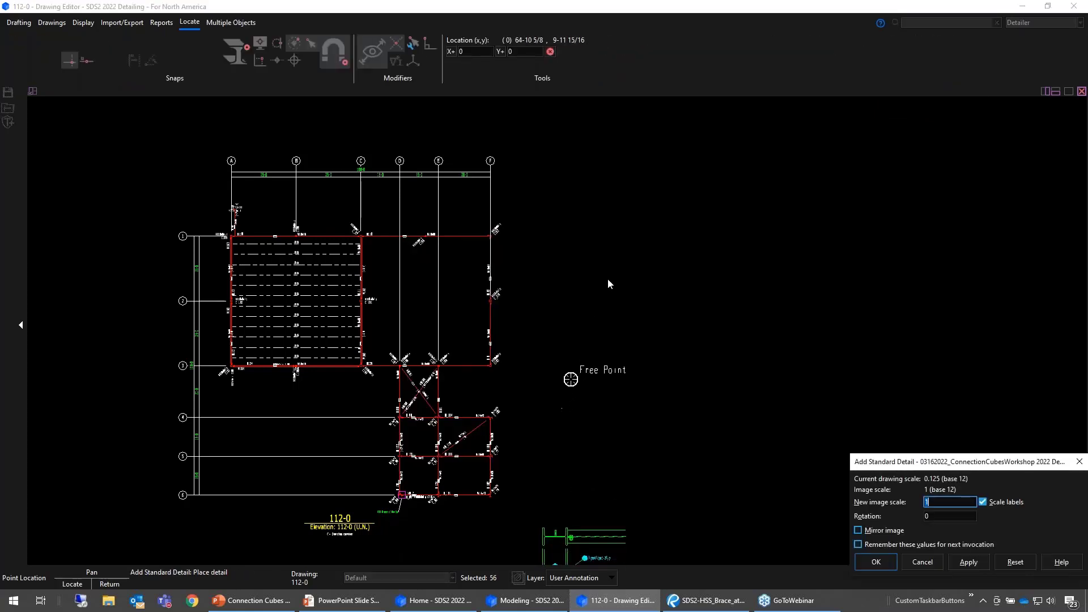
- Place the HSS Brace at Bm-Col detail at an image scale of 1 in the empty area beyond grid line F
click(566, 119)
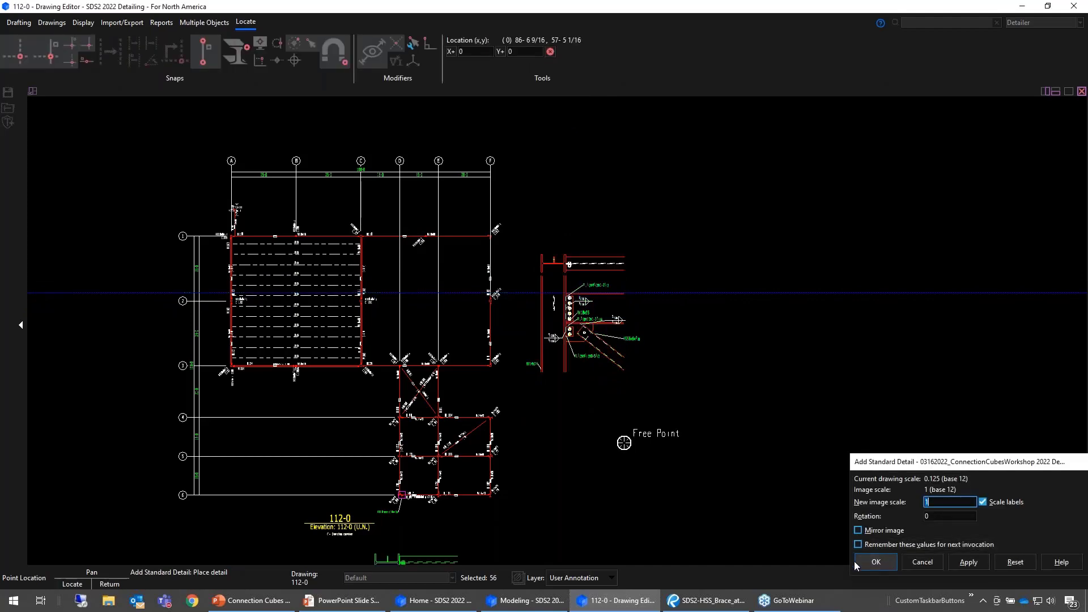
click(877, 563)
click(635, 385)
scroll(598, 389, up, 4)
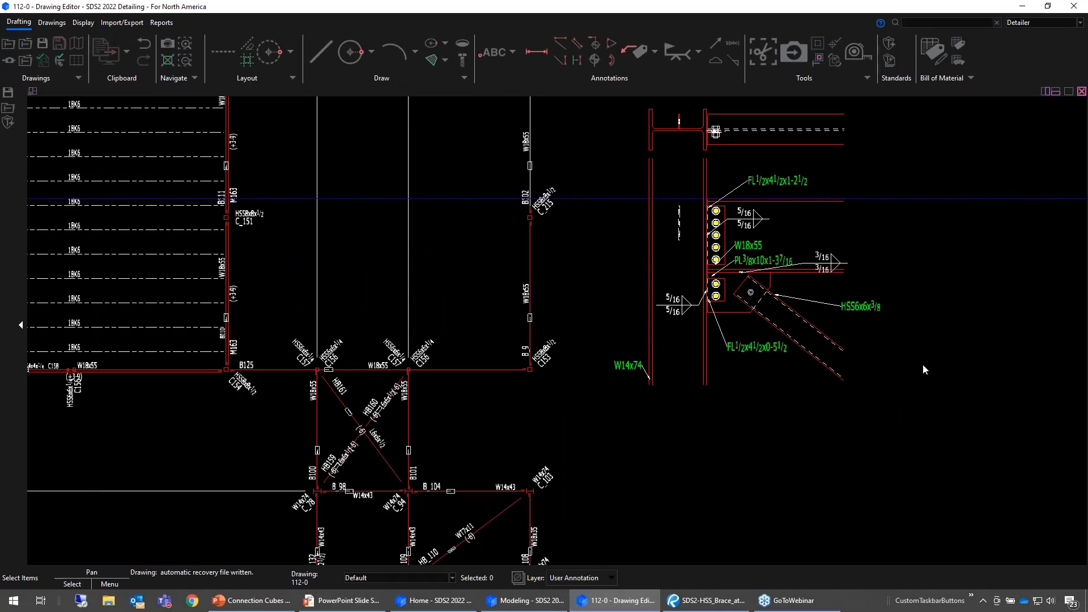
scroll(923, 364, down, 5)
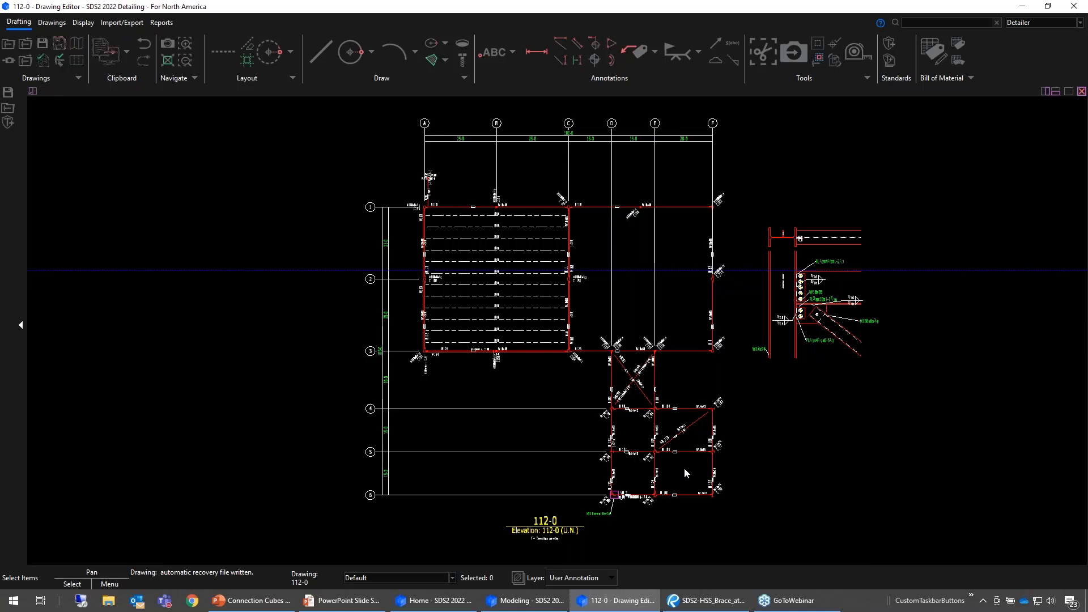
- Save and close erection view 112-0, and switch to the Modeling window
click(41, 45)
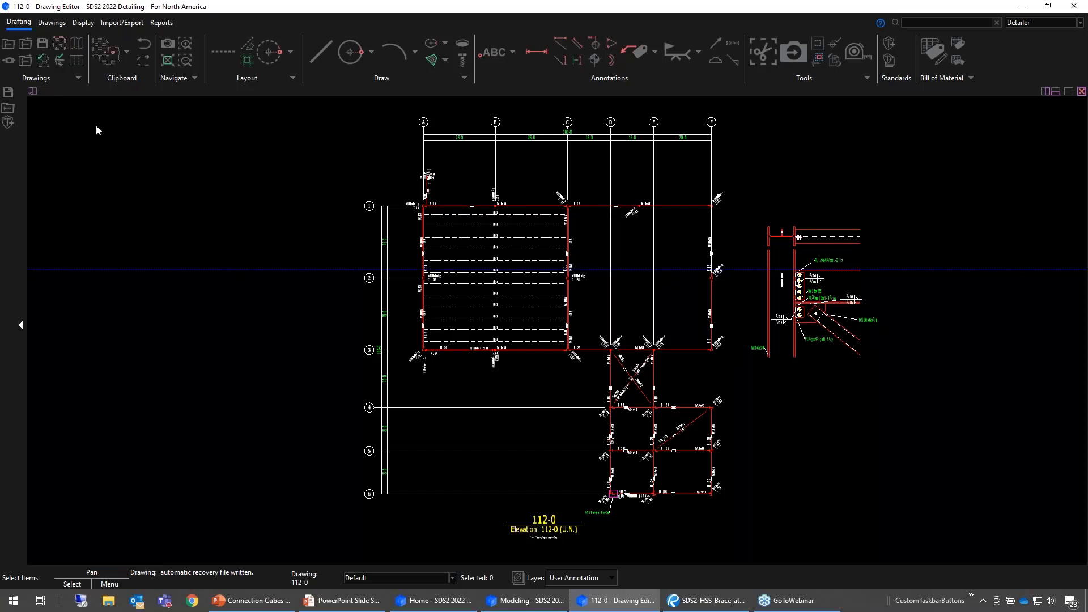
click(8, 48)
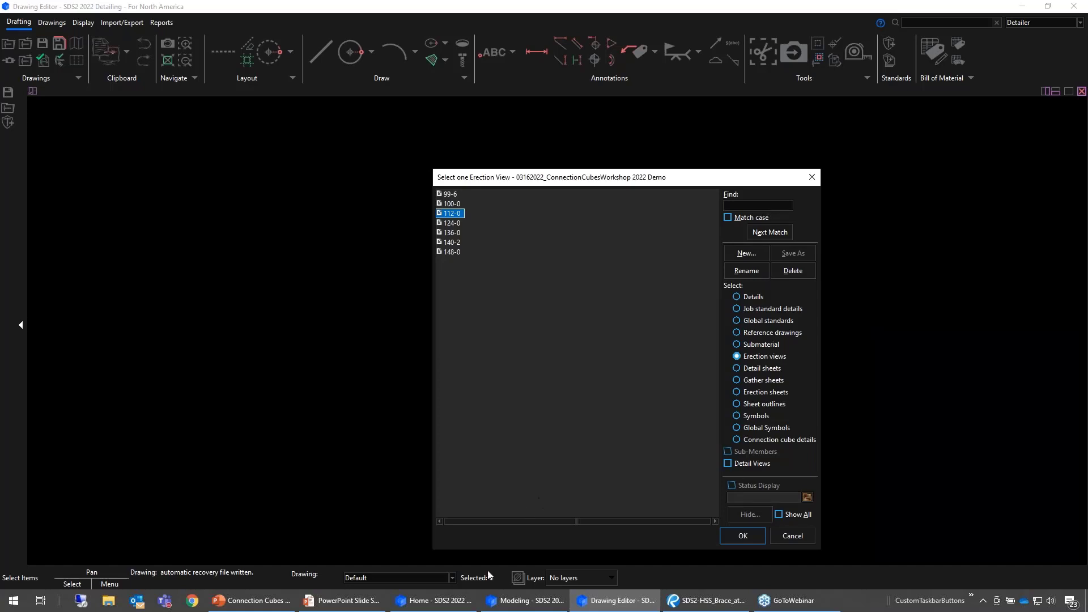
click(524, 601)
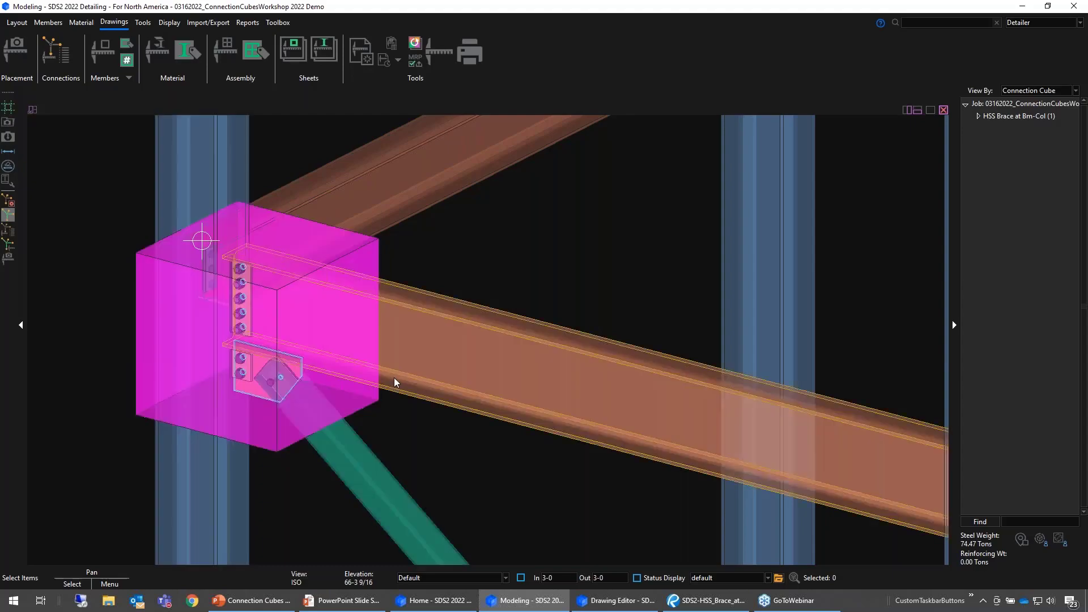
- Examine the bolted end plate connection with the notched plate at the upper beam-to-column joint from several angles
scroll(391, 397, down, 3)
scroll(383, 434, down, 5)
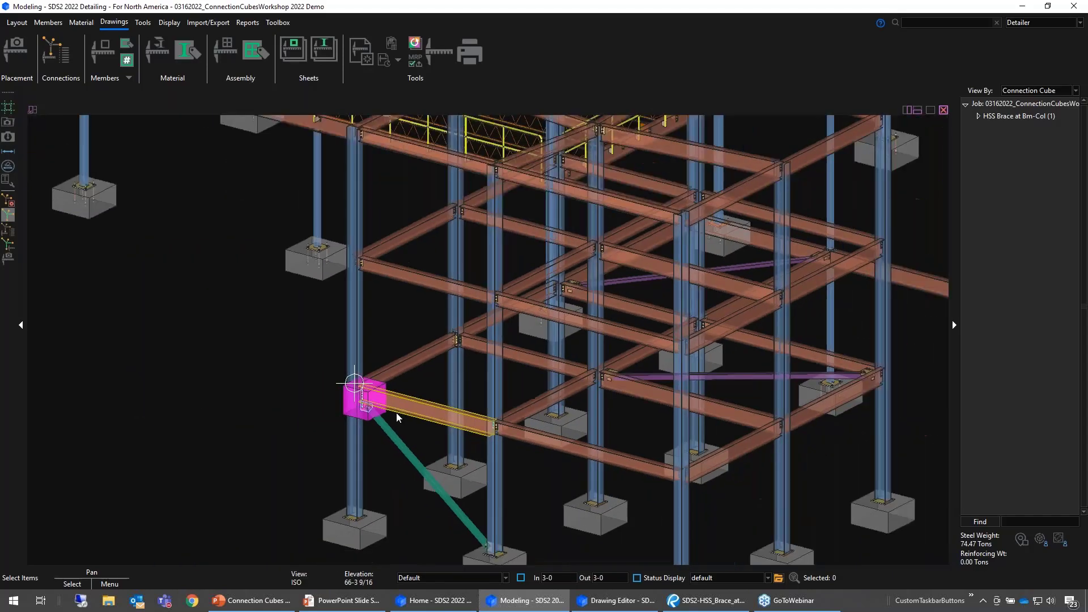
scroll(508, 160, up, 5)
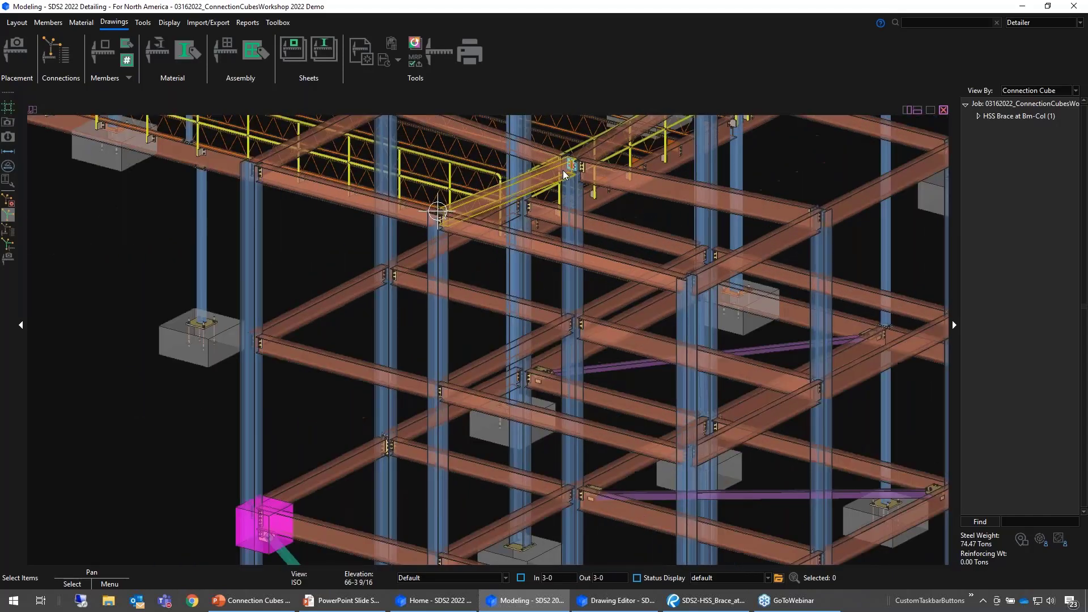
scroll(630, 261, up, 5)
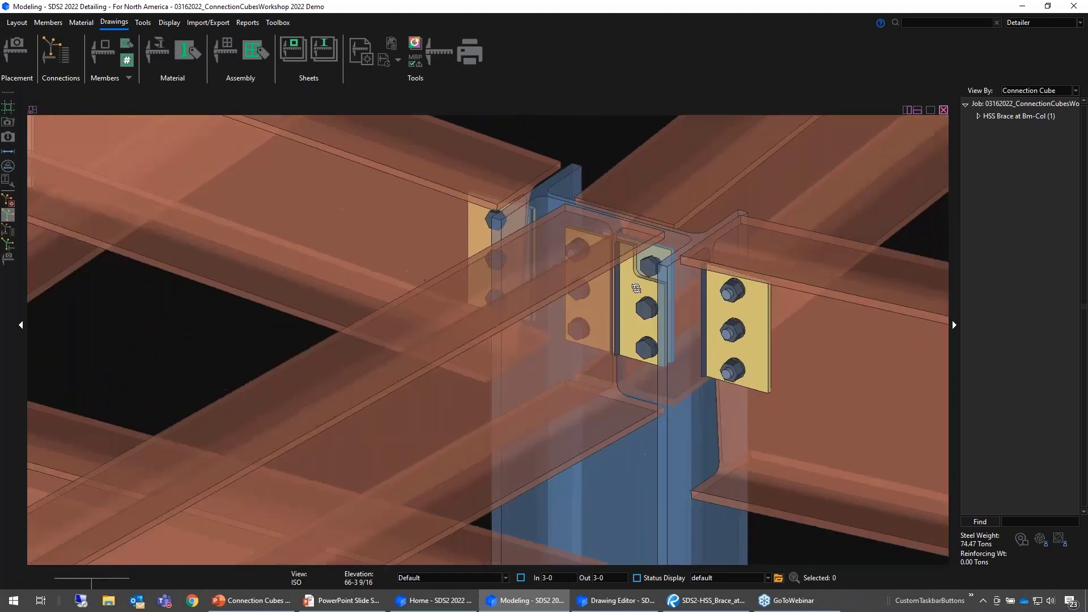
middle_drag(636, 288, 771, 267)
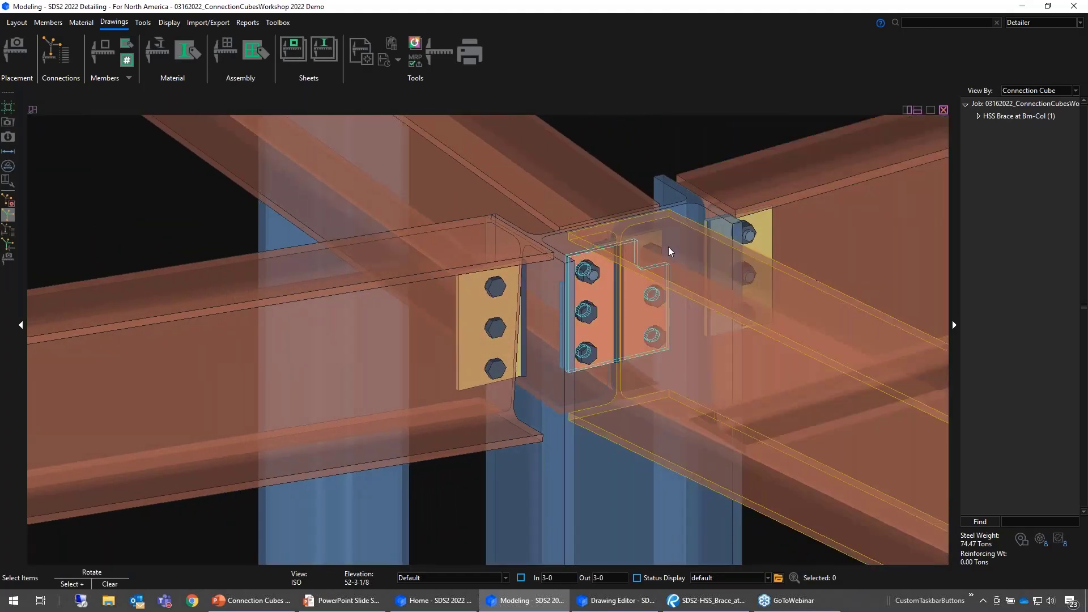
shift+middle_drag(671, 250, 678, 244)
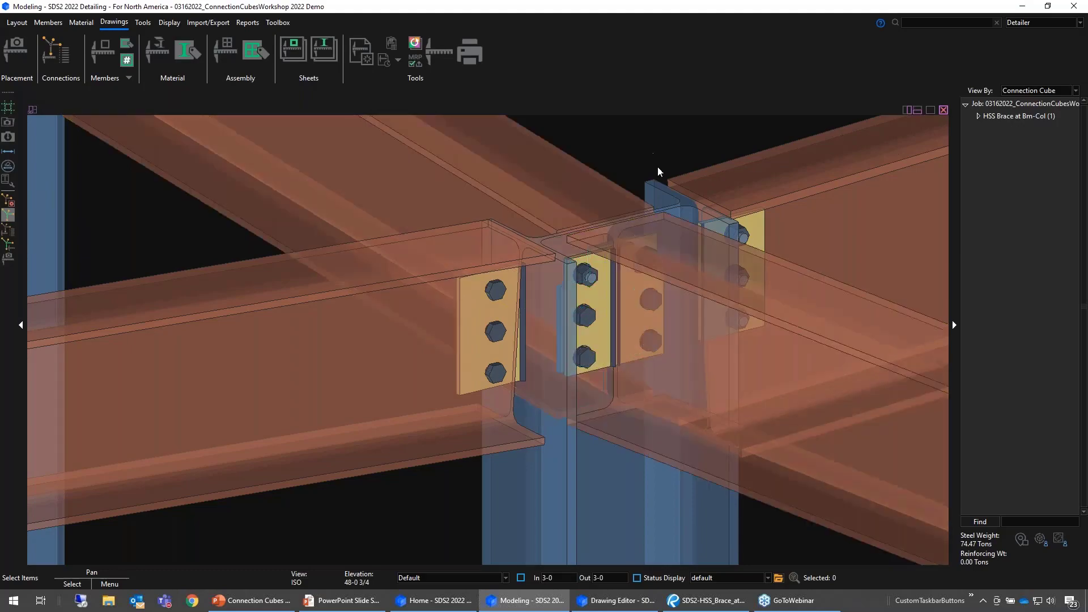
middle_drag(652, 238, 617, 236)
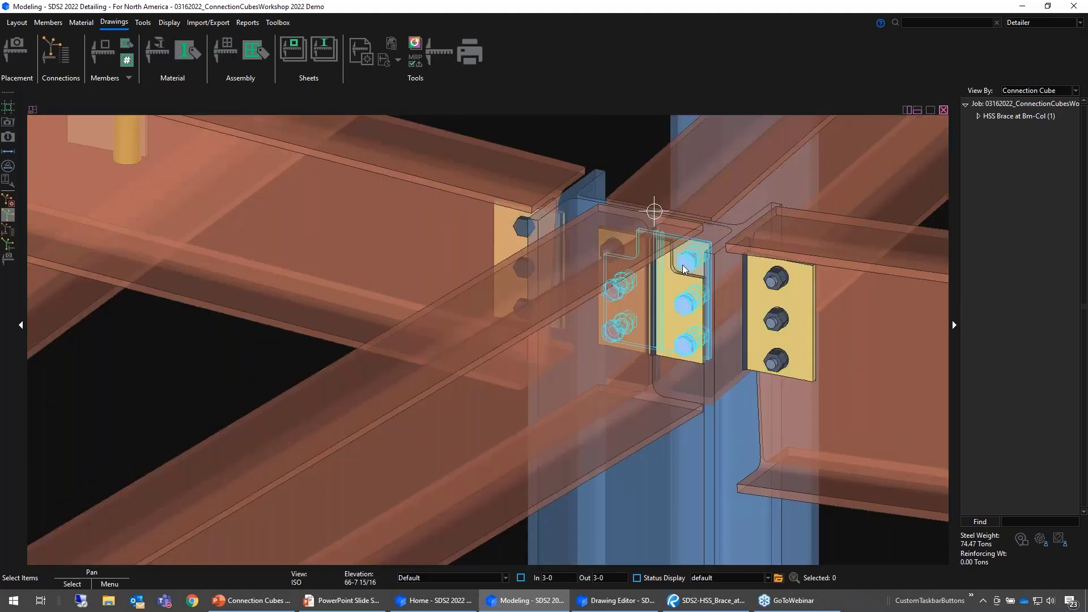
middle_drag(685, 270, 796, 255)
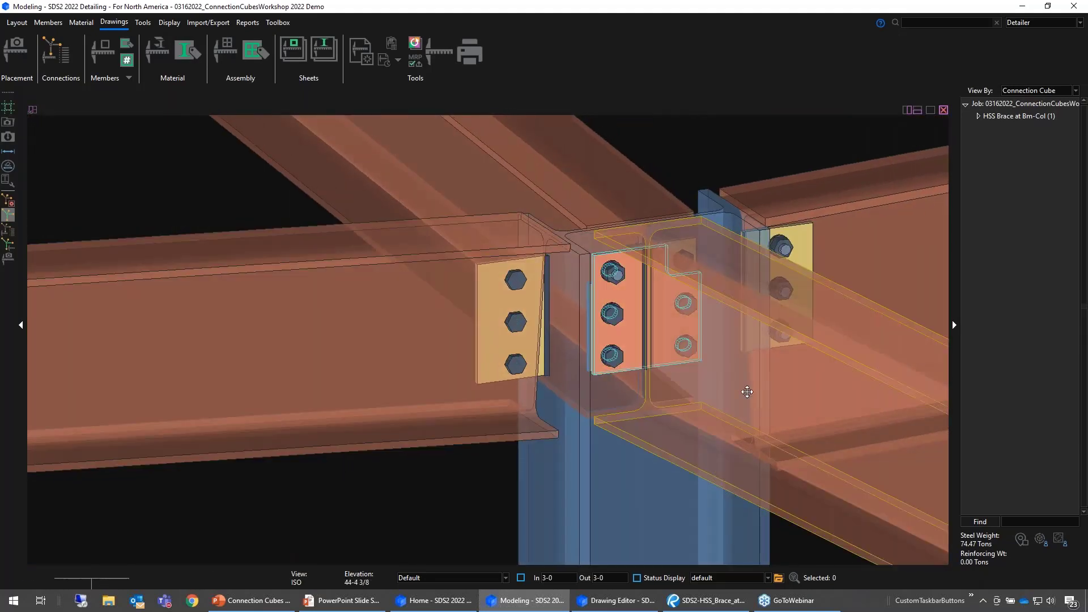
middle_drag(746, 389, 261, 390)
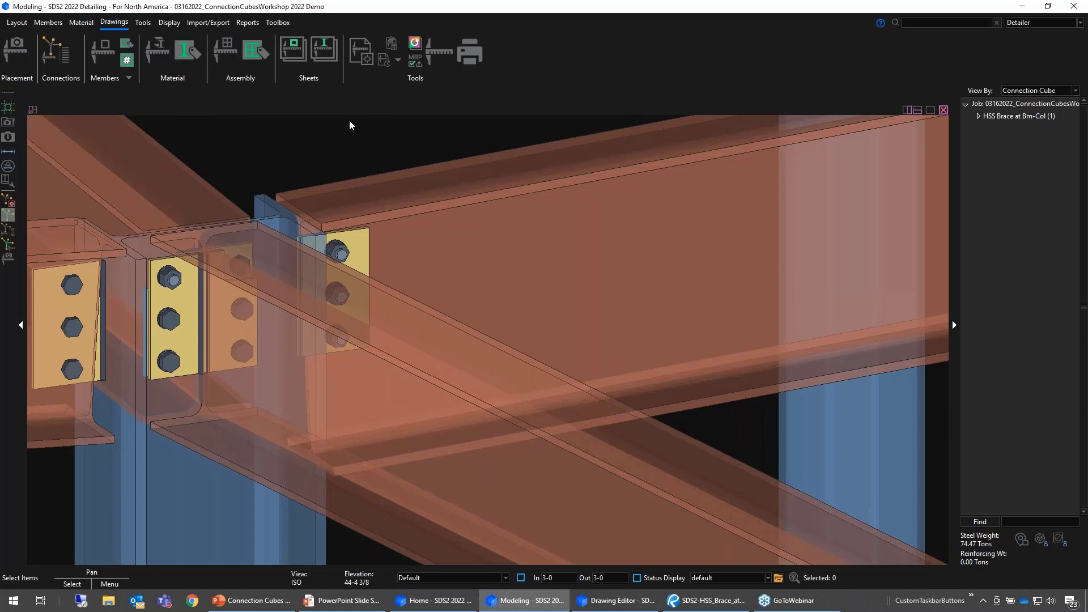
middle_drag(257, 182, 303, 179)
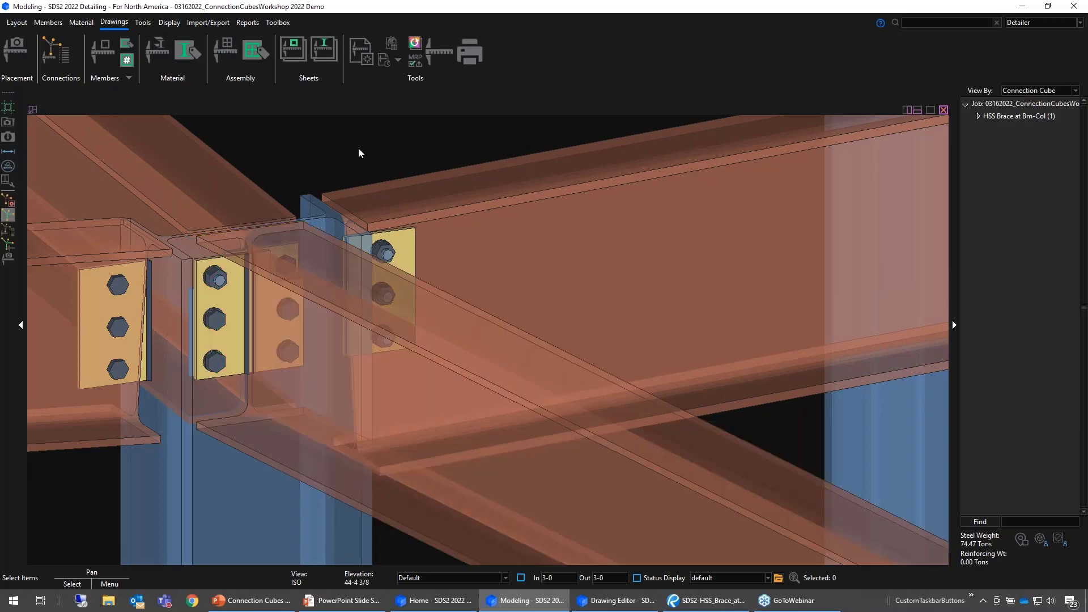
- Limit selection to Connection Components and add a connection cube around the notched end plate connection
click(450, 579)
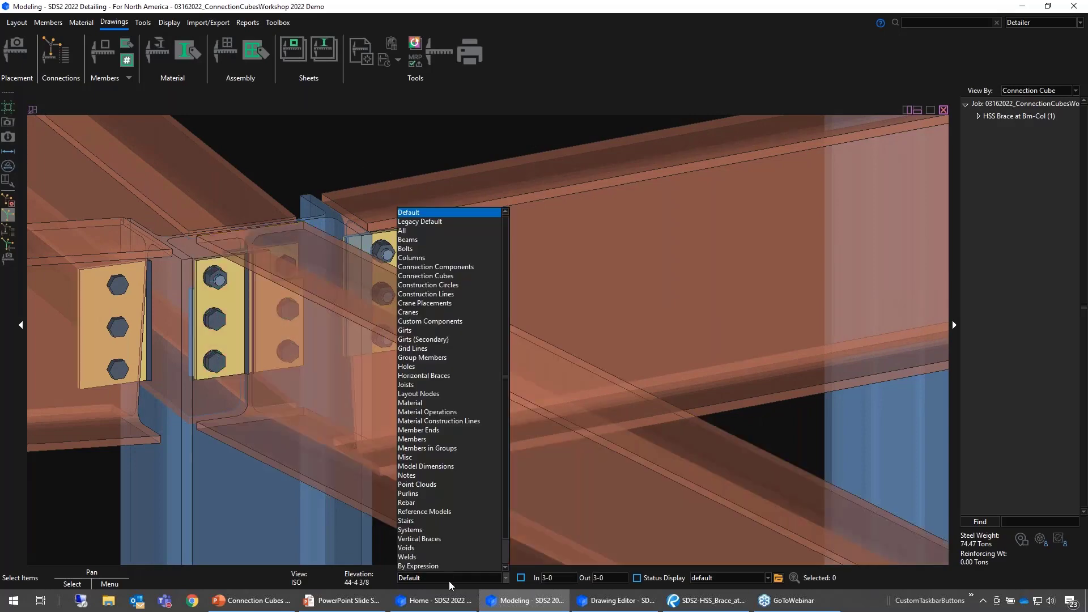
click(456, 267)
click(243, 226)
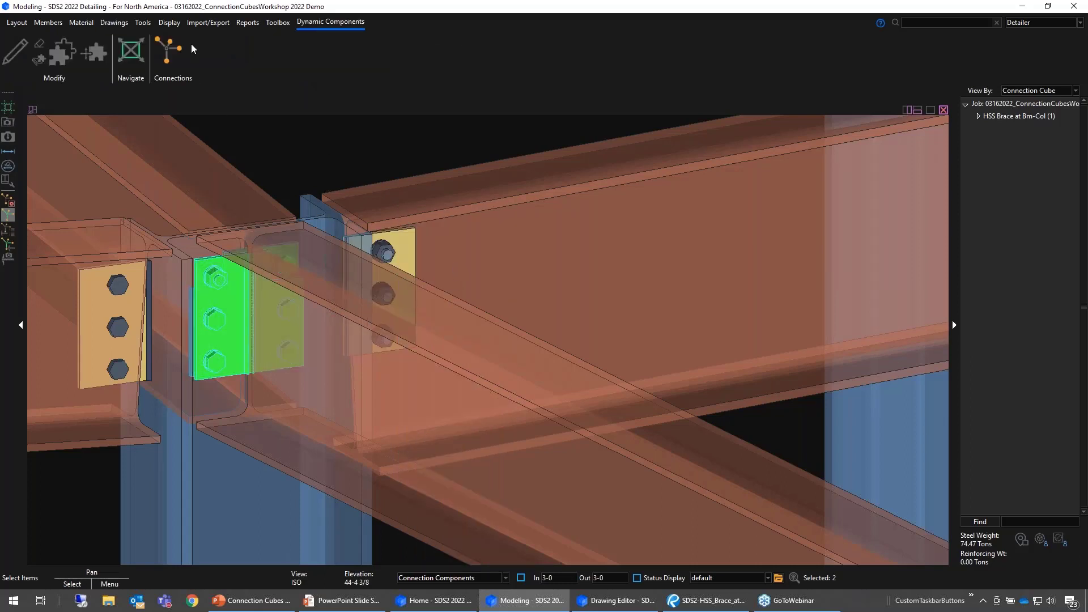
click(170, 50)
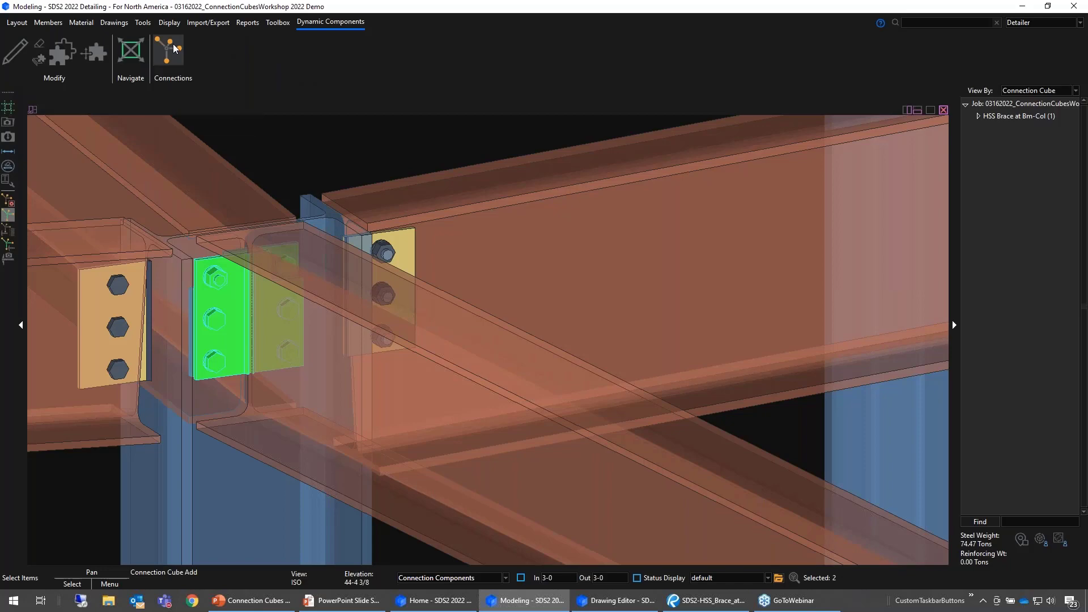
- Open the new connection cube for editing and set its nickname to End Plate Safety Conn
scroll(522, 317, down, 4)
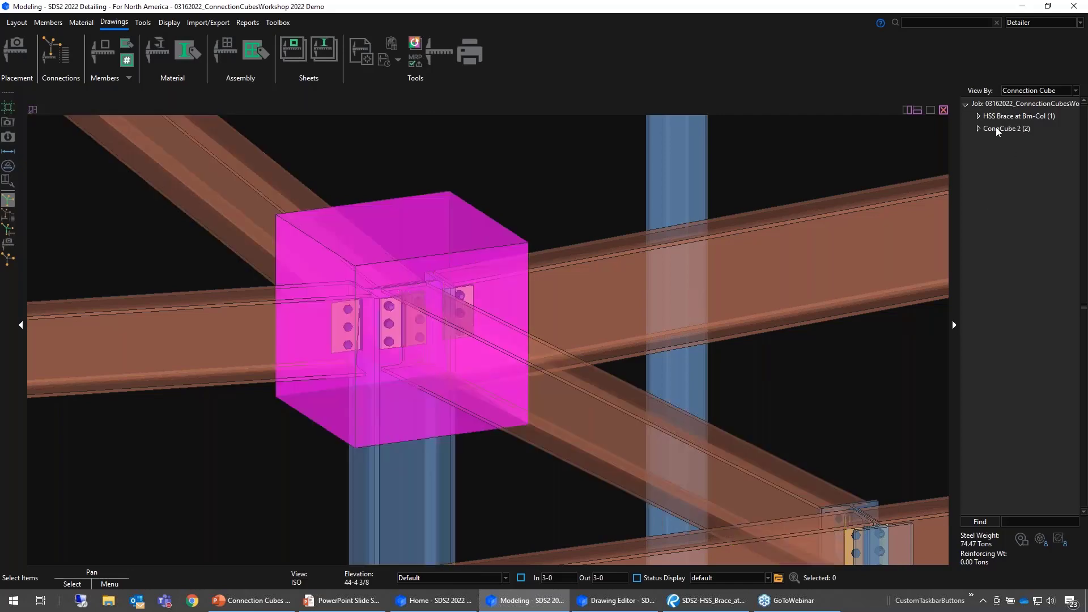
double_click(510, 241)
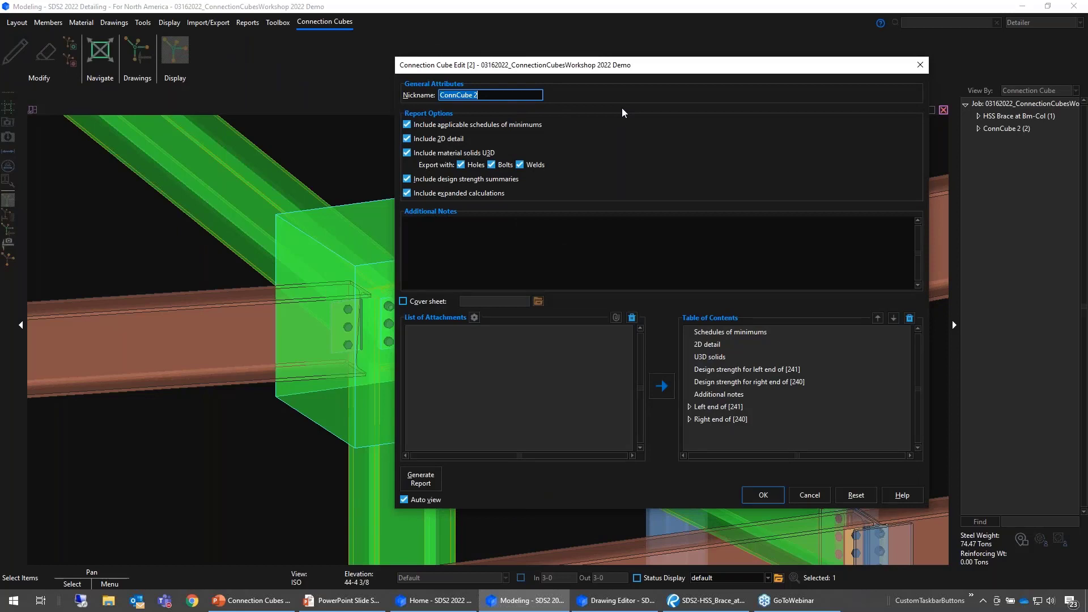
text(End Plate Safety Conn)
key(Tab)
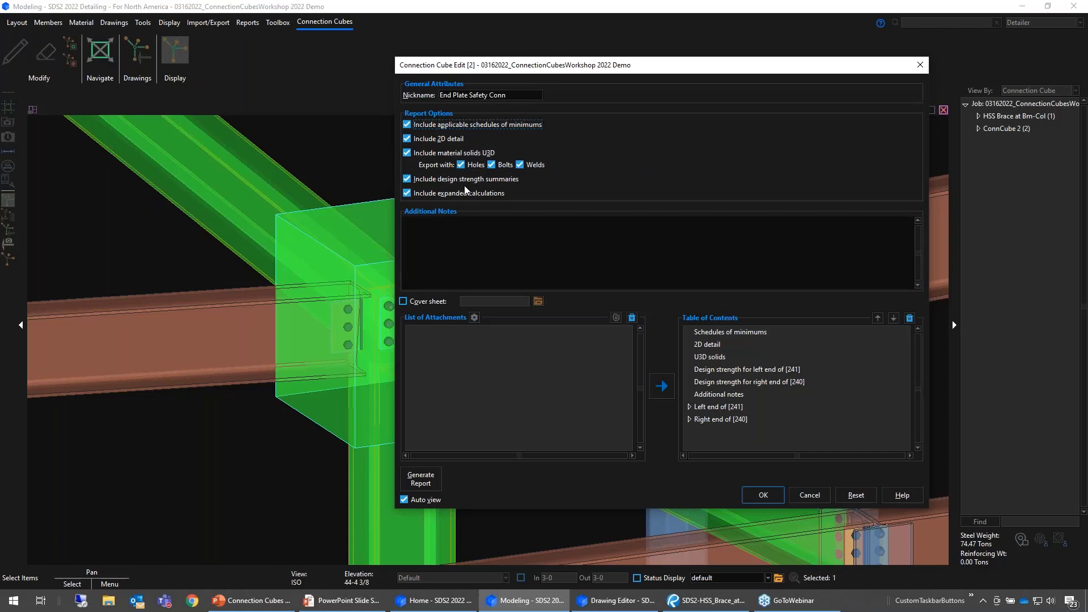
- Enter the additional note "RFI Questions. End plate connections provided on construction documents don't account for safety connections."
click(453, 230)
text(RFI Questions. End plate conn)
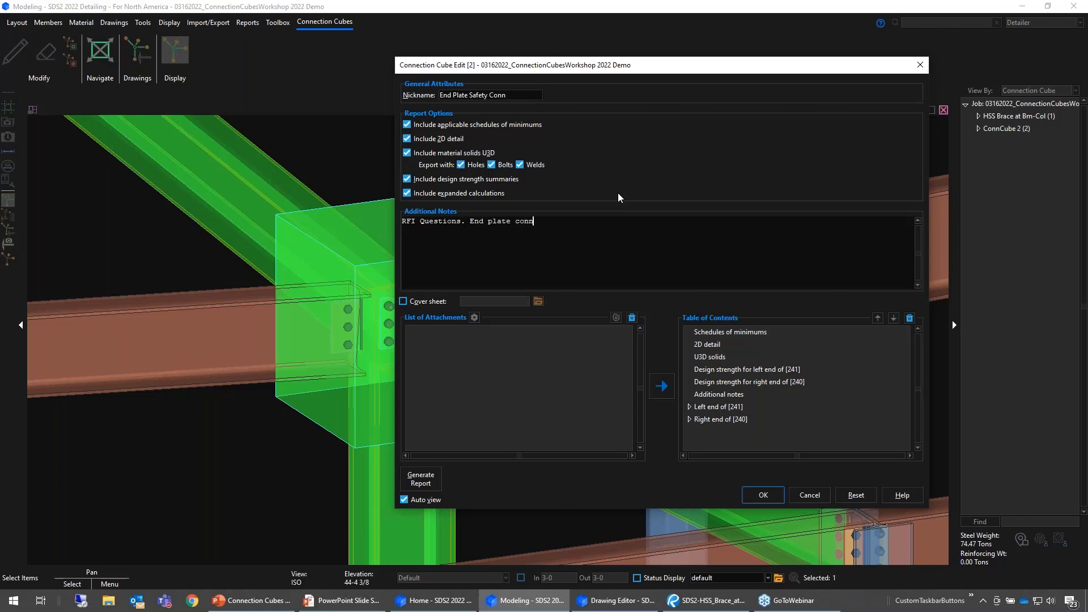
text(ections provided on construction documents don)
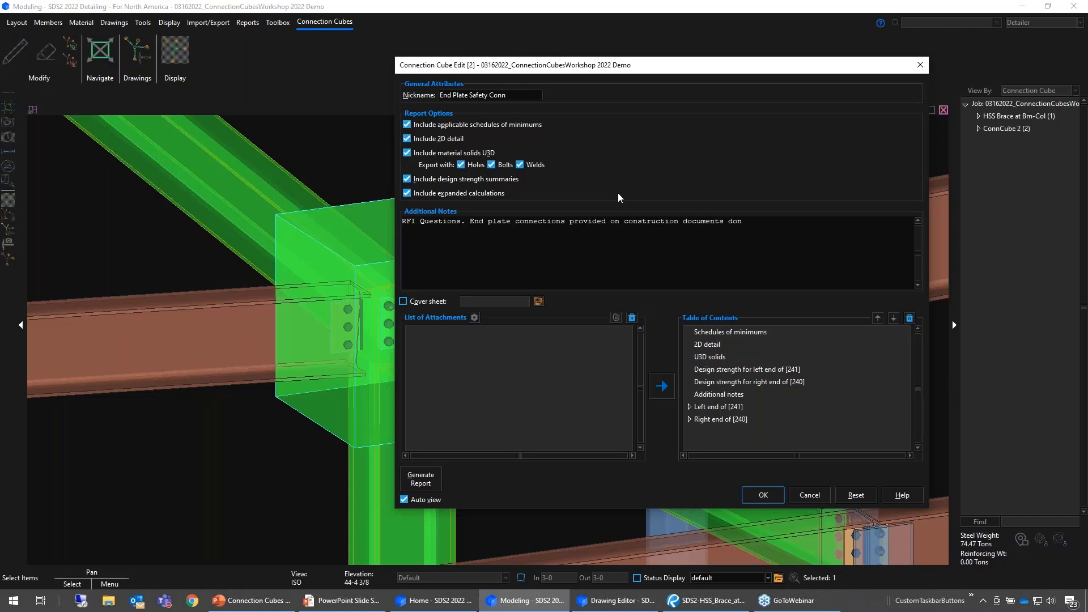
text('t account for safety connections. Please app)
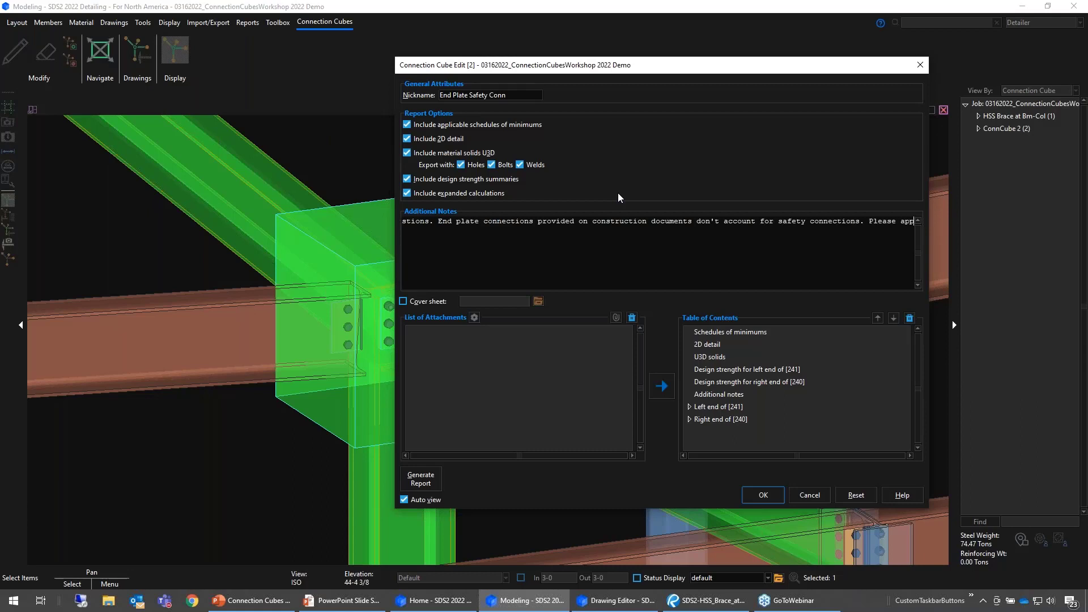
key(BackSpace)
key(BackSpace)
key(BackSpace)
key(BackSpace)
key(BackSpace)
key(BackSpace)
key(BackSpace)
key(BackSpace)
key(BackSpace)
key(BackSpace)
key(BackSpace)
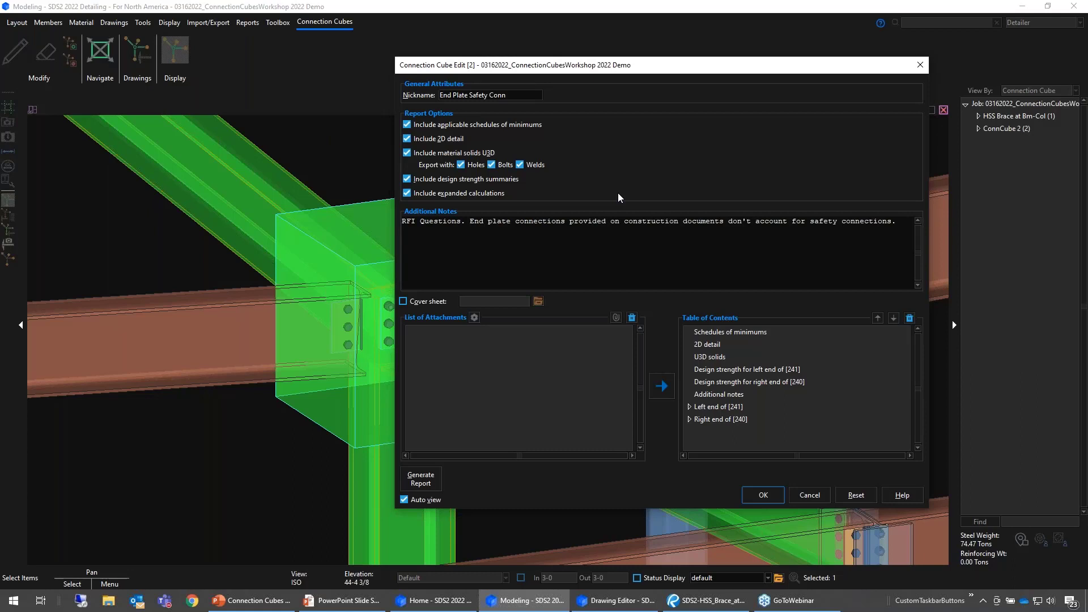
- Add a second line to the additional notes reading "Please approve the proposed design."
key(Return)
text(Please approve the proposed design.)
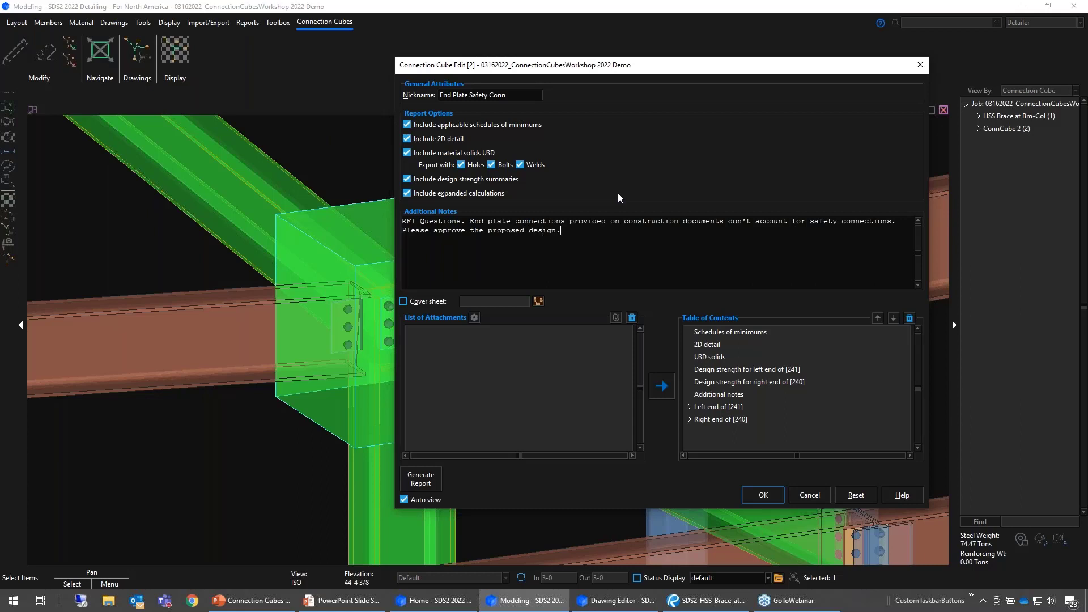
- Include a cover sheet in the connection cube report and choose RFI_Letterhead.pdf as its file
click(419, 302)
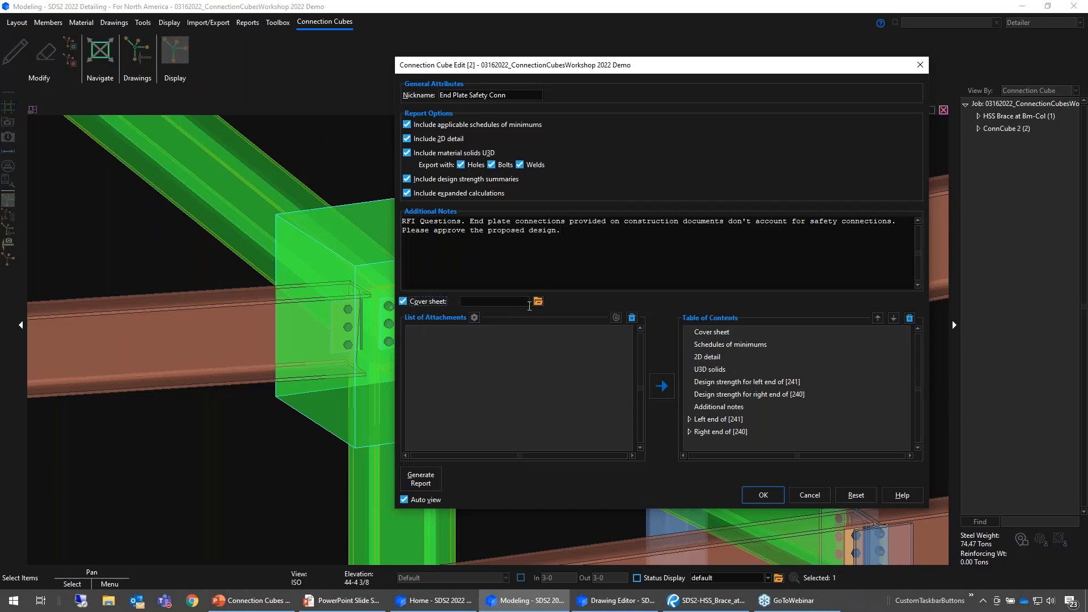
click(538, 302)
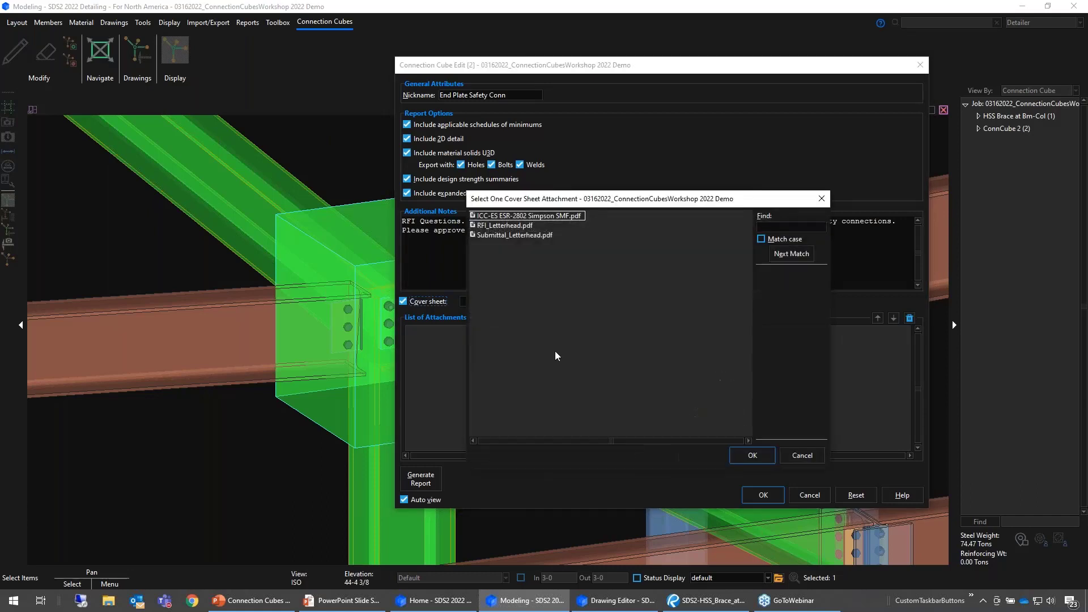
click(497, 227)
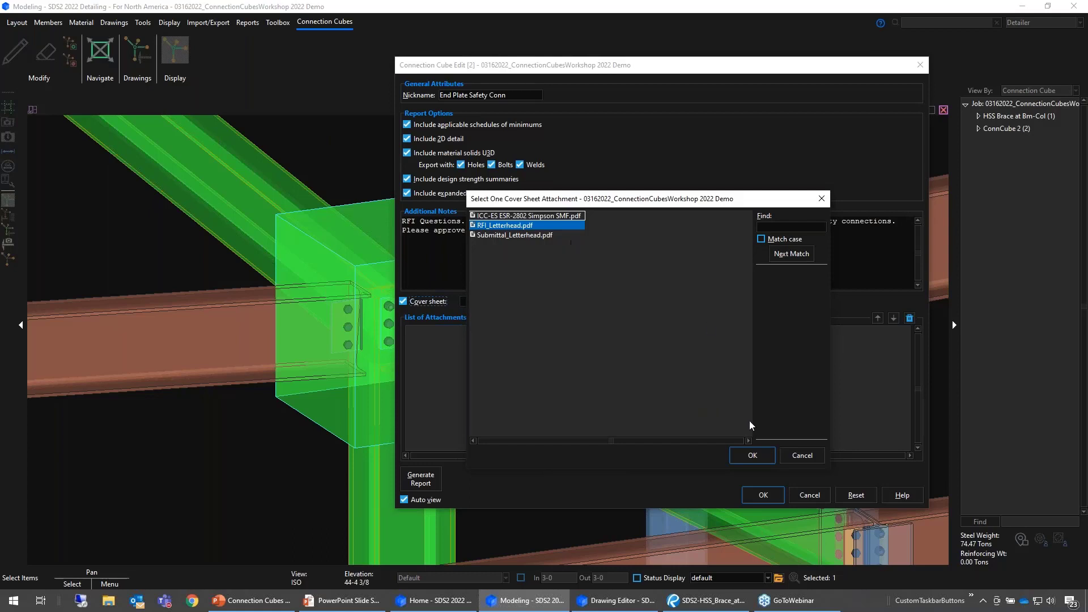
click(753, 456)
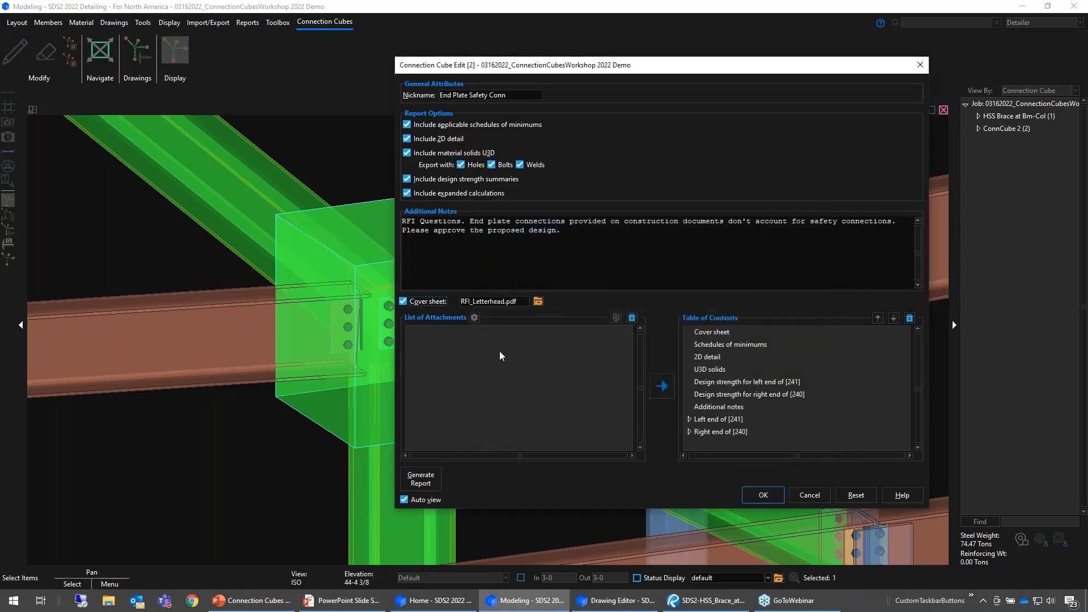
- Open the attachment manager from the connection cube editor, examine the available PDF attachments and close it
click(475, 318)
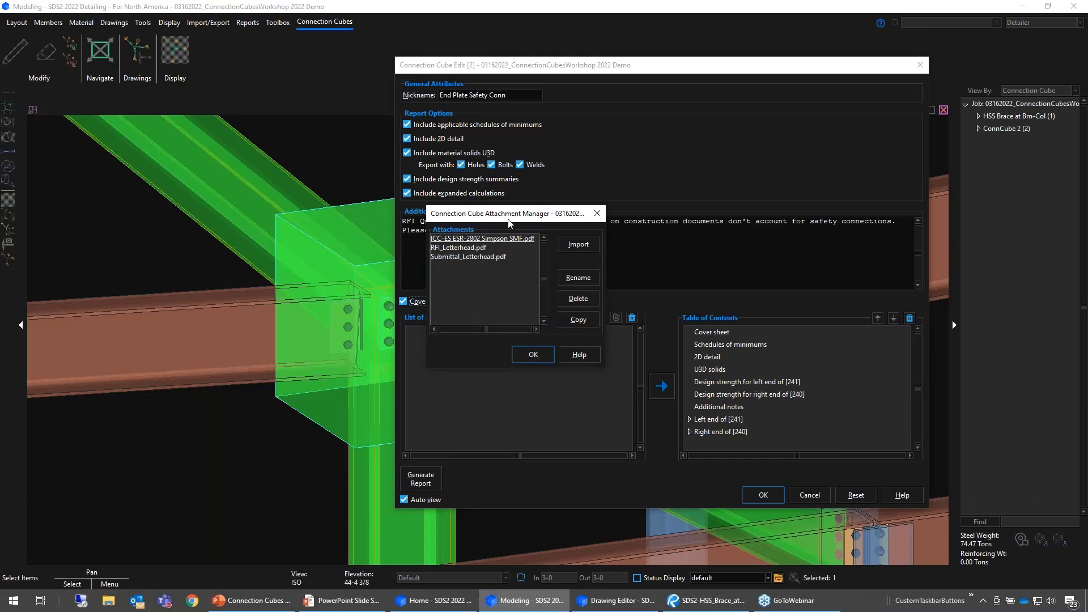
drag(508, 223, 542, 250)
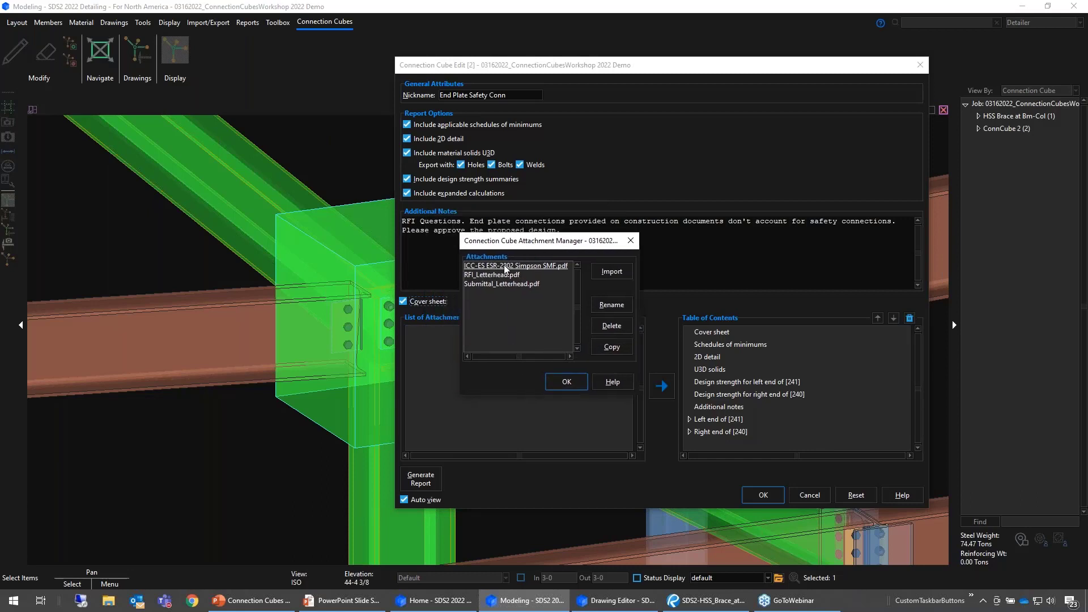
click(567, 382)
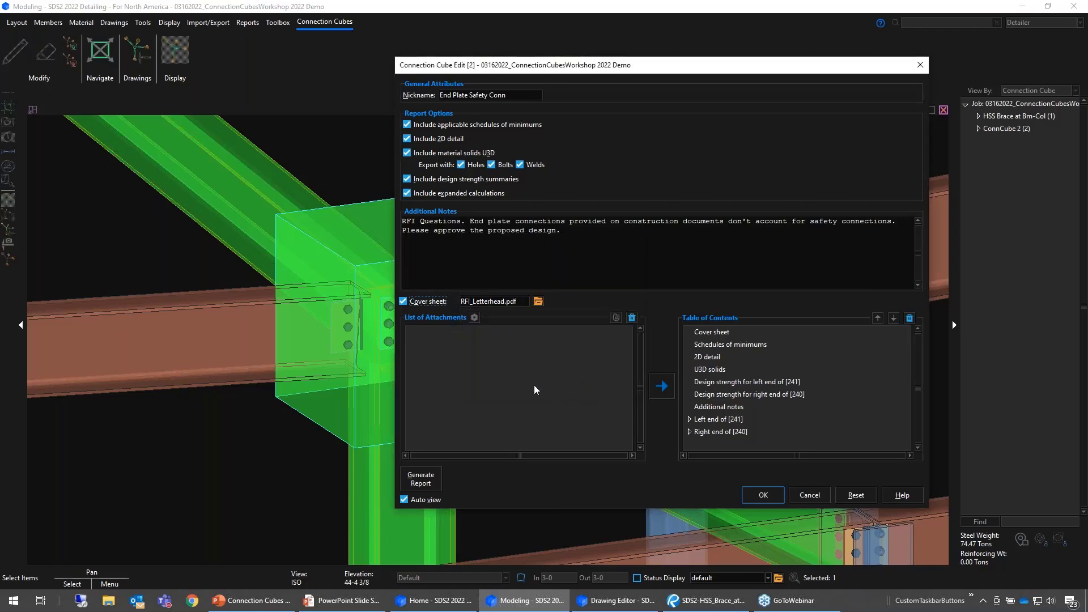
- Switch to SDS2 Home, view the Connection Cube Attachment Manager among the utility functions, and return to the cube editor in Modeling
click(431, 602)
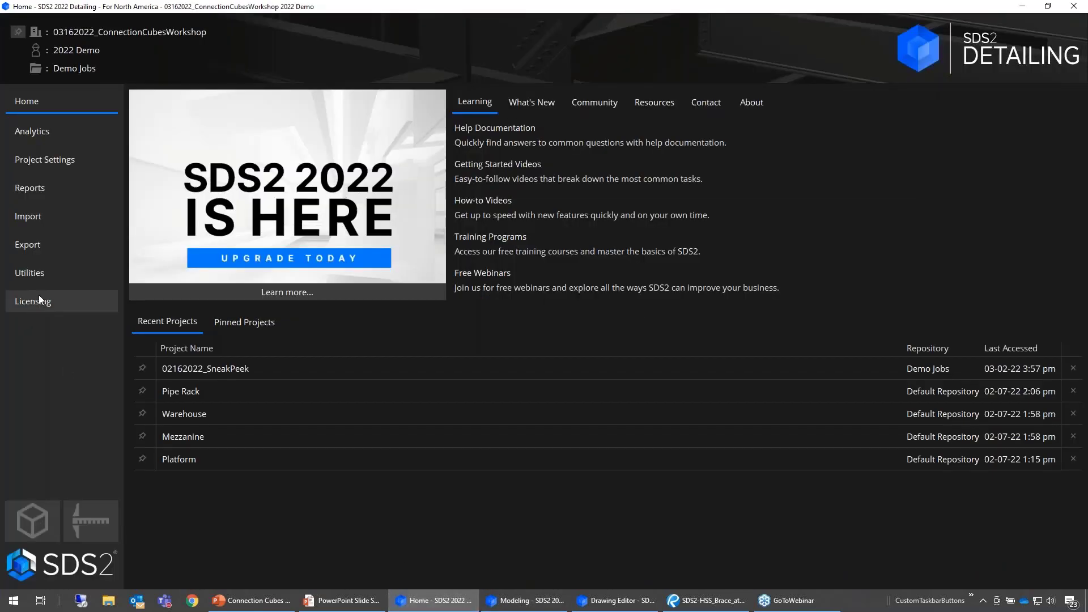
click(32, 274)
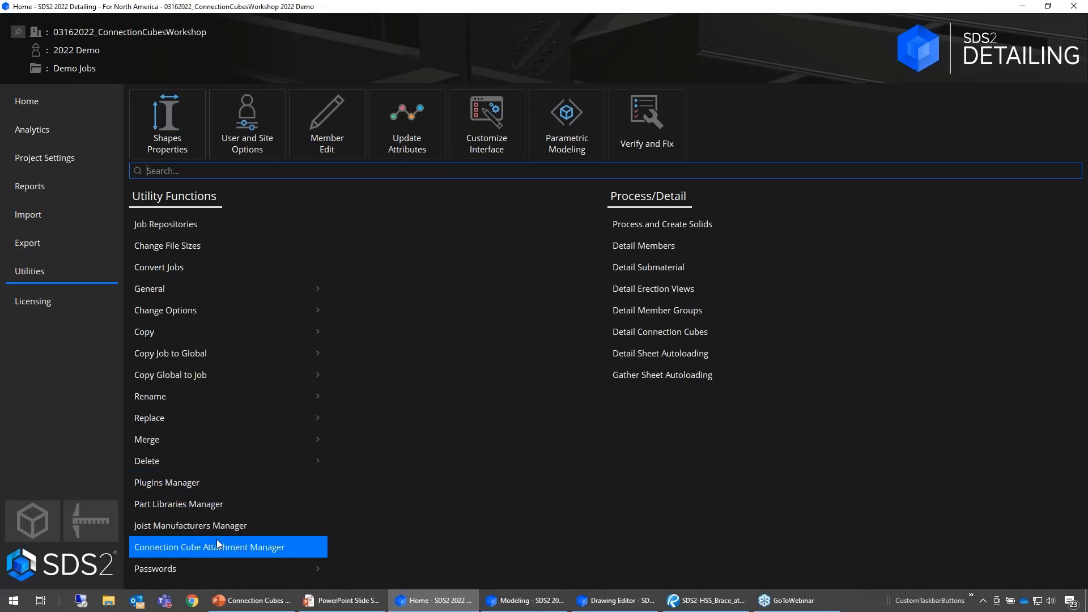
click(302, 546)
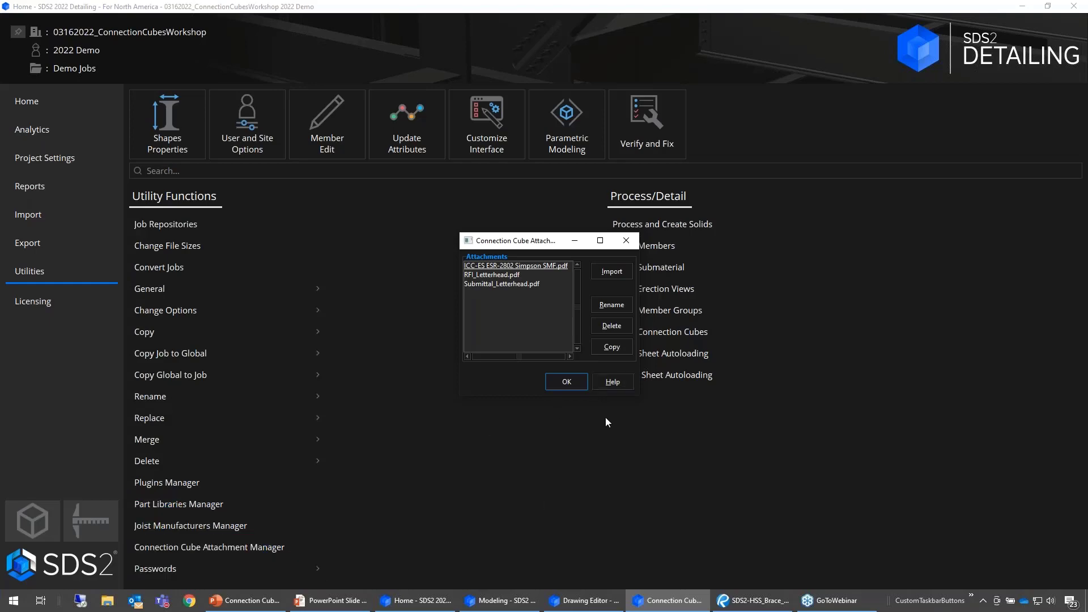
click(567, 382)
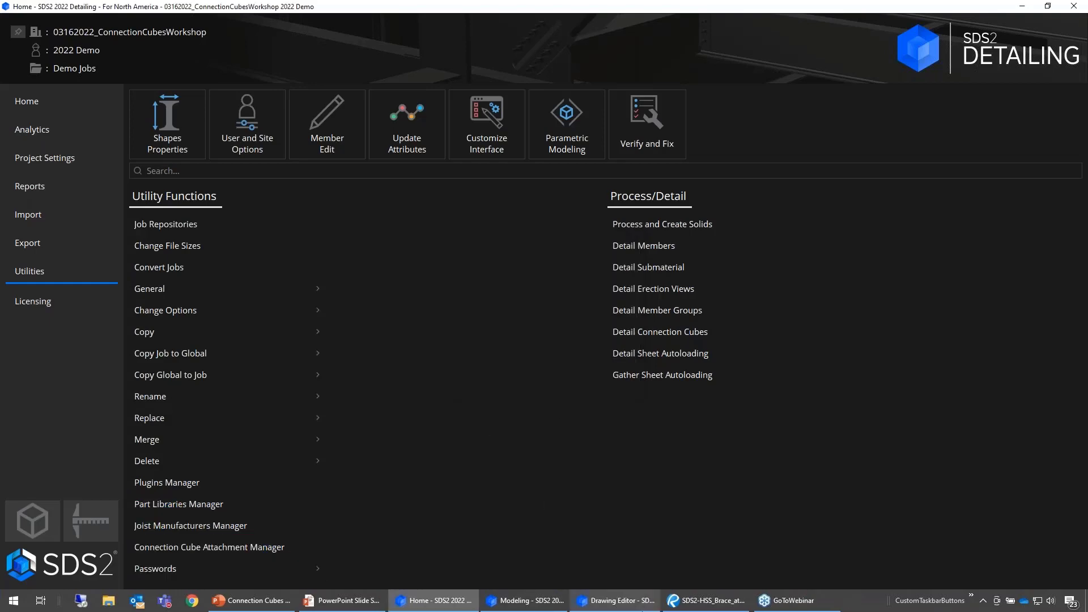
click(538, 602)
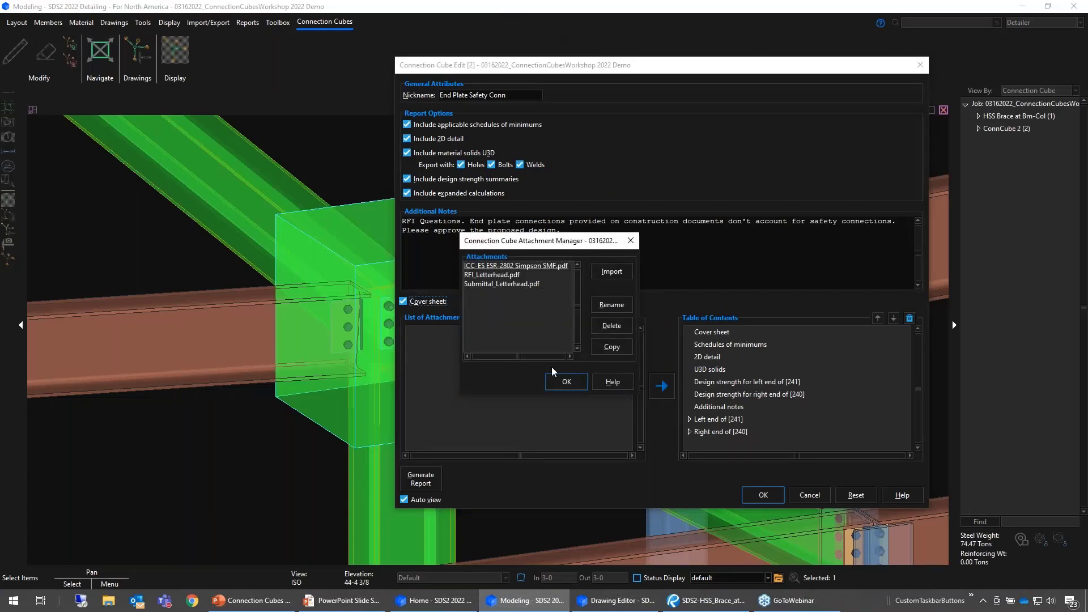
click(570, 382)
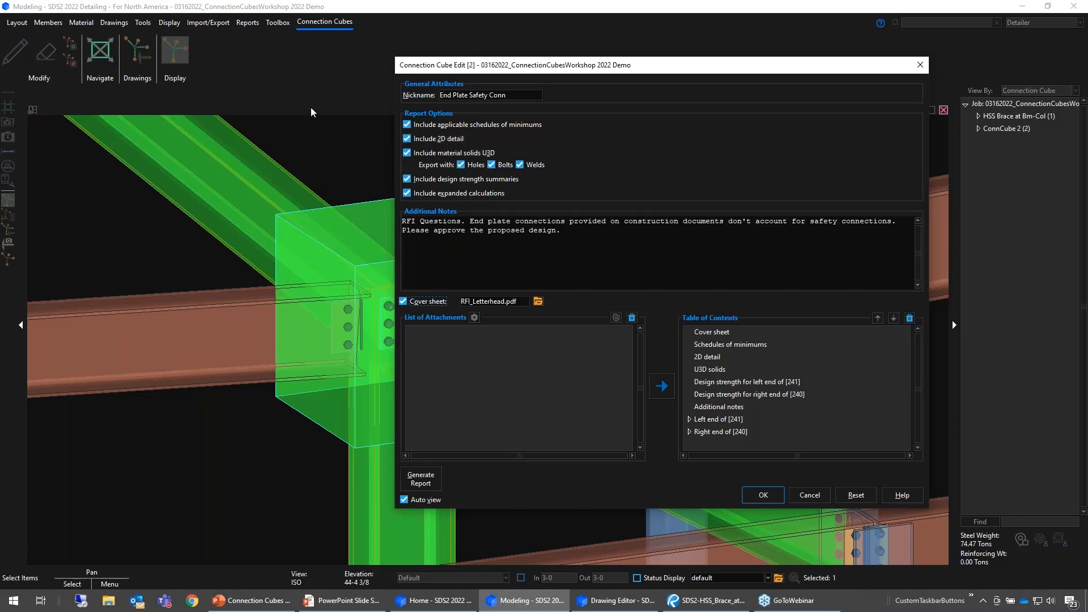
- Generate the cube's report, detailing the cube first, and save it as SDS2-End_Plate_Safety_Conn-expanded-calcs.pdf
click(422, 482)
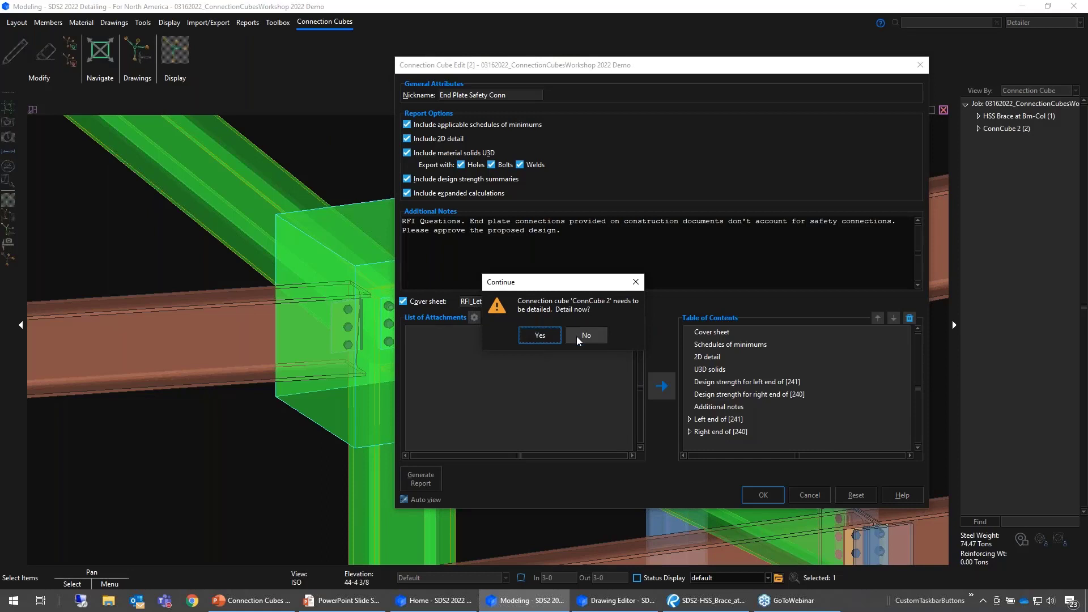
click(538, 335)
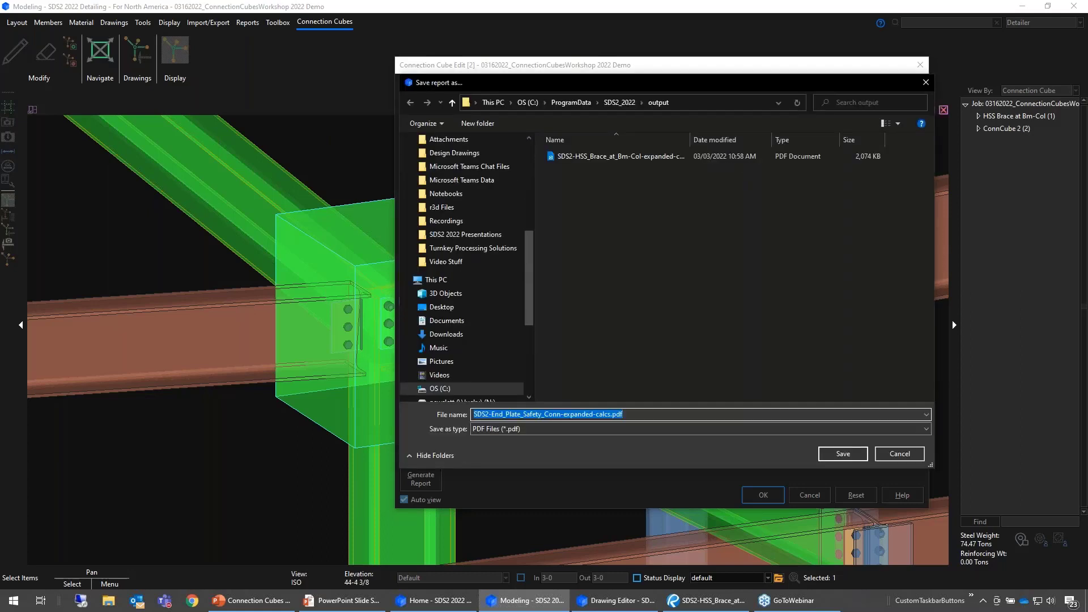
click(843, 453)
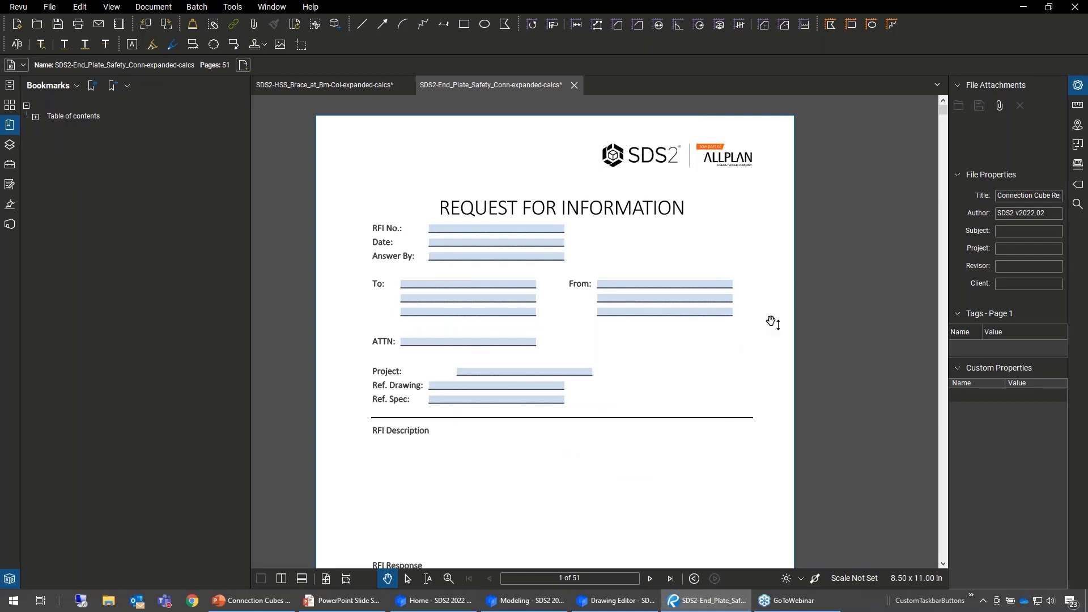
- Review the report's Request for Information cover sheet and the schedule of minimums for structural members
scroll(771, 324, down, 3)
scroll(772, 358, down, 1)
ctrl+scroll(776, 322, down, 1)
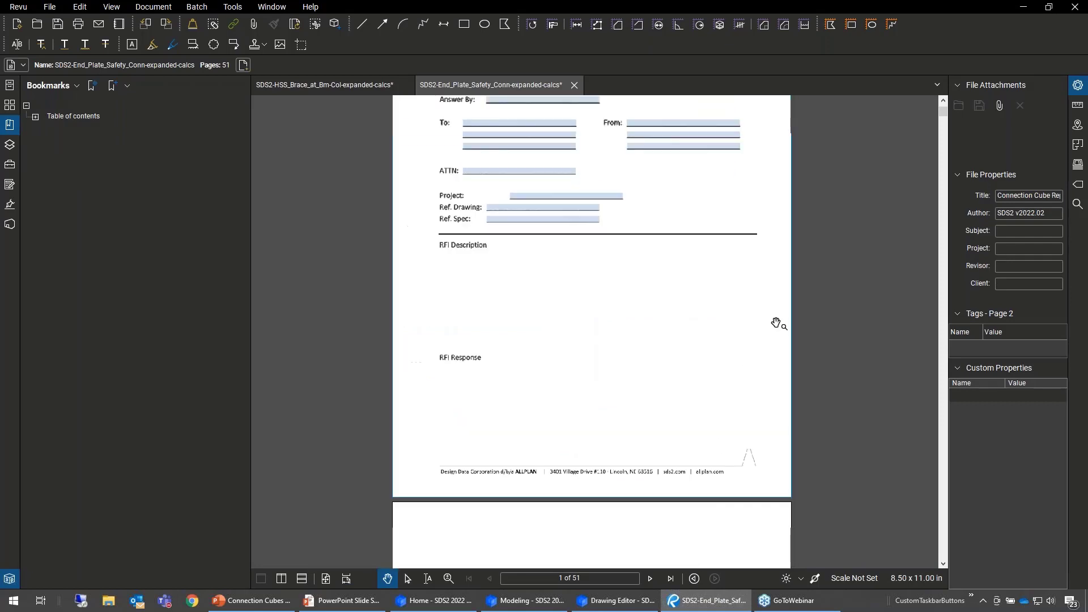
scroll(530, 159, up, 3)
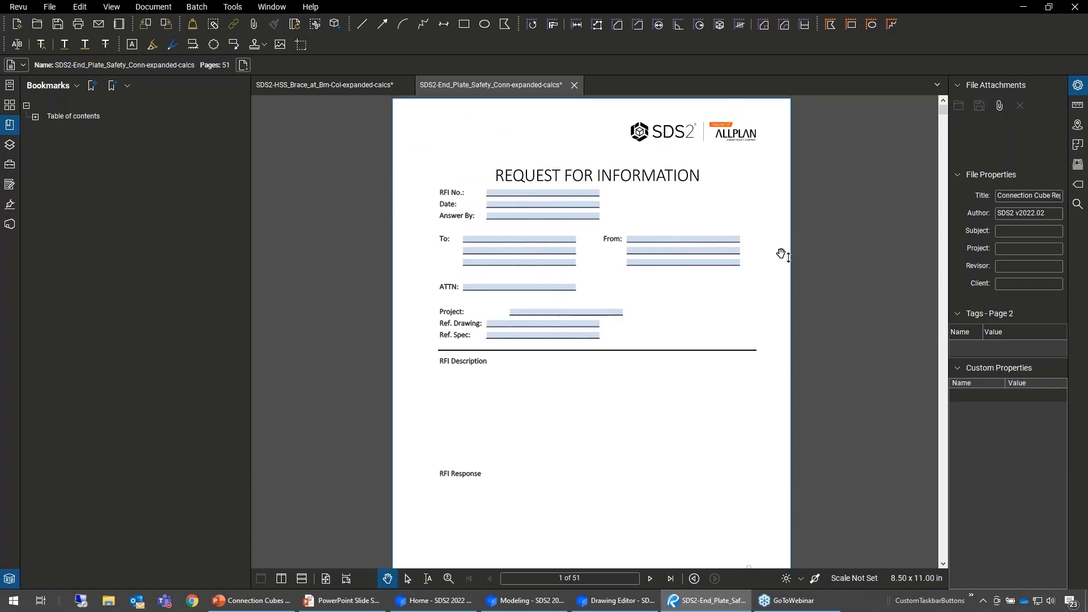
scroll(781, 250, down, 6)
scroll(772, 237, down, 4)
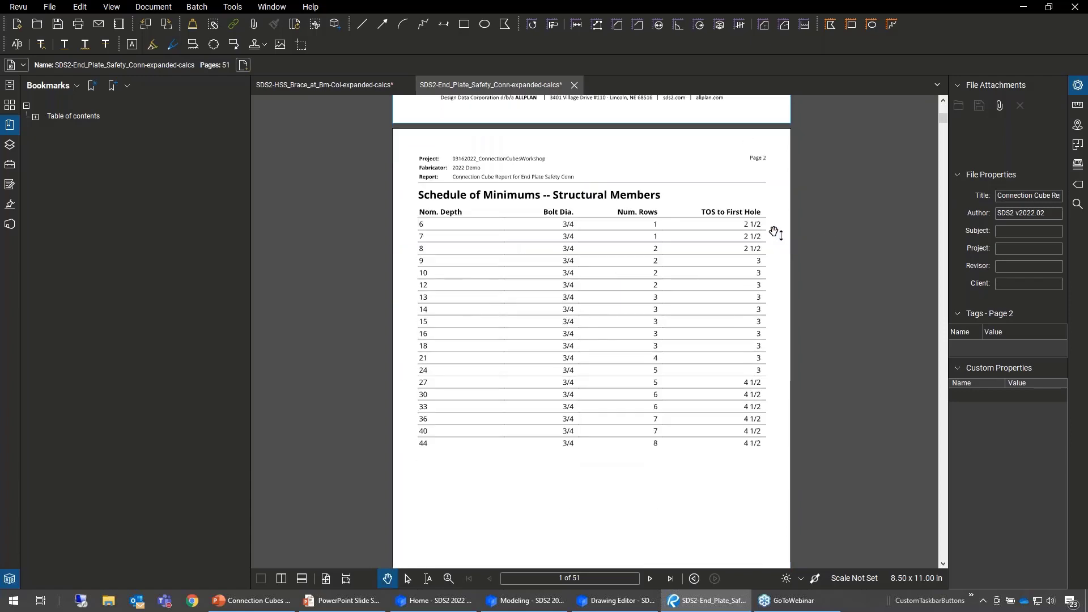
scroll(777, 258, down, 1)
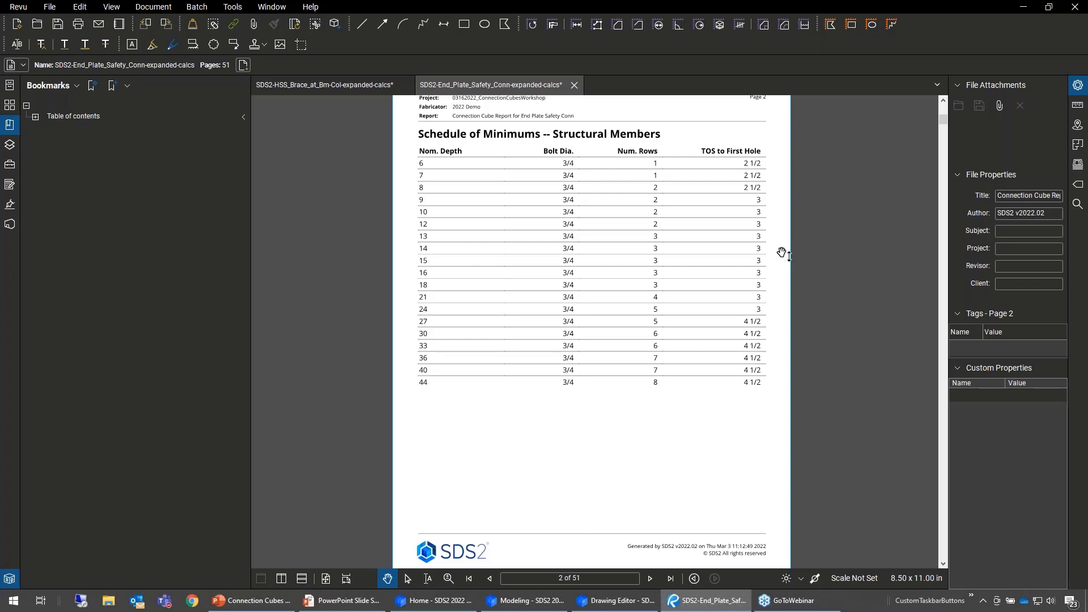
scroll(785, 248, down, 3)
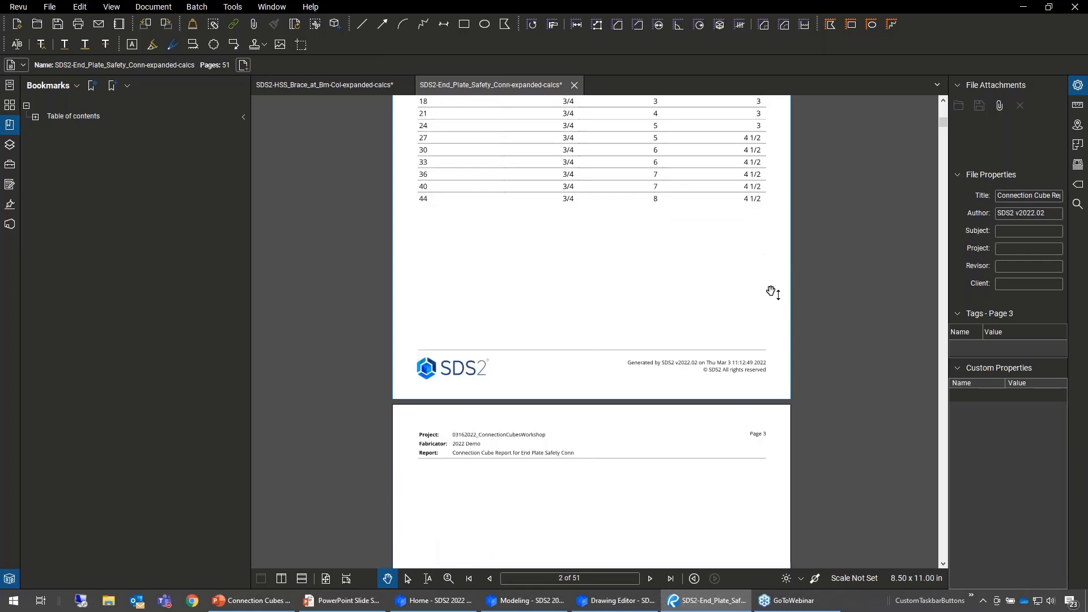
- Examine the report's 2D detail of the end plate connection and activate the 3D model on page 4
scroll(783, 267, down, 4)
scroll(783, 269, down, 3)
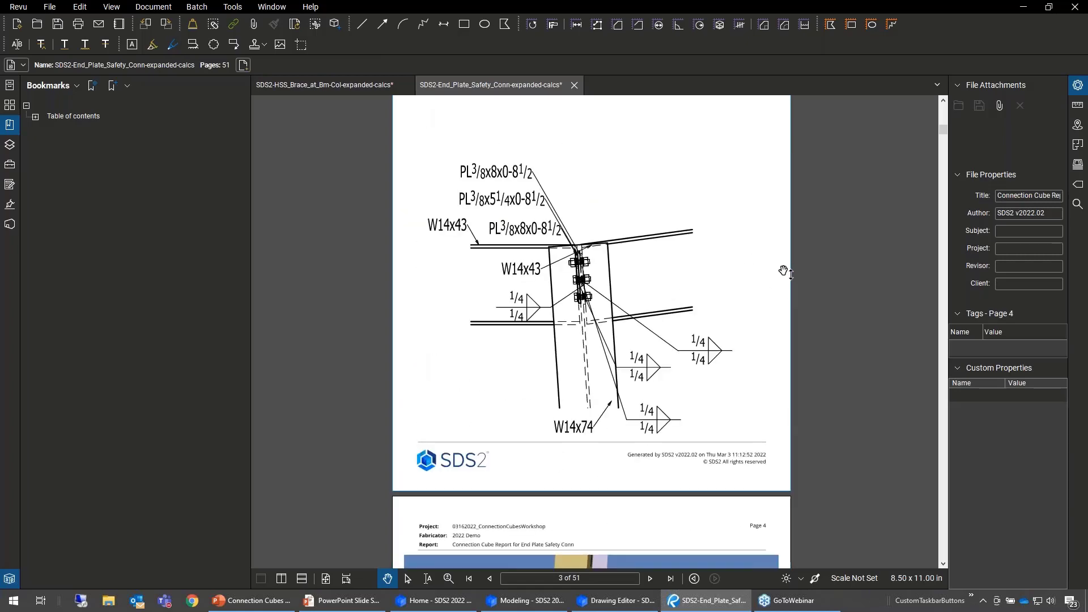
scroll(789, 328, up, 1)
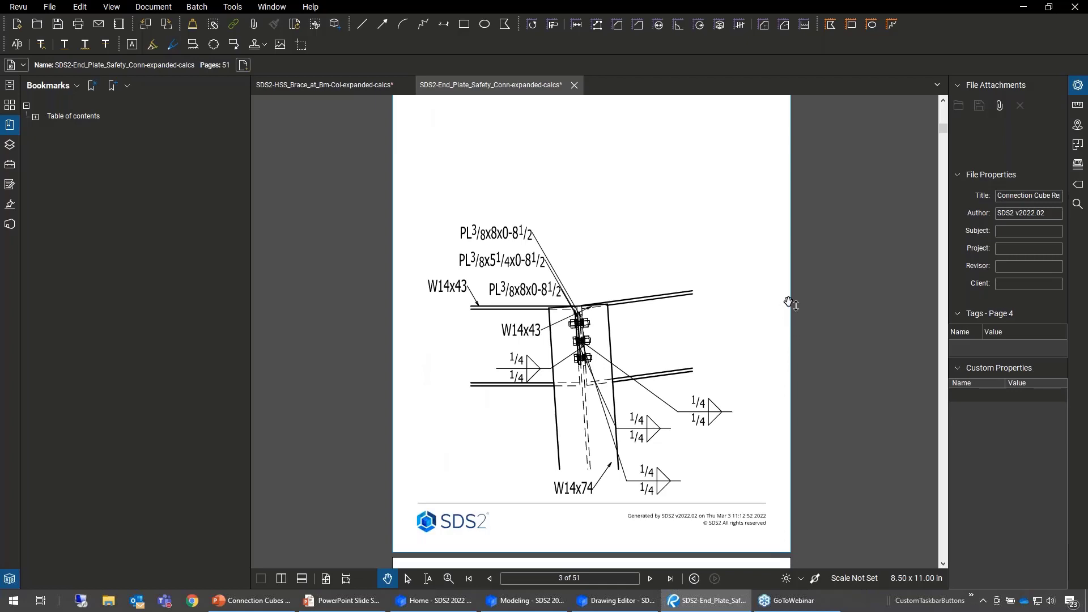
scroll(779, 242, down, 1)
scroll(780, 242, down, 5)
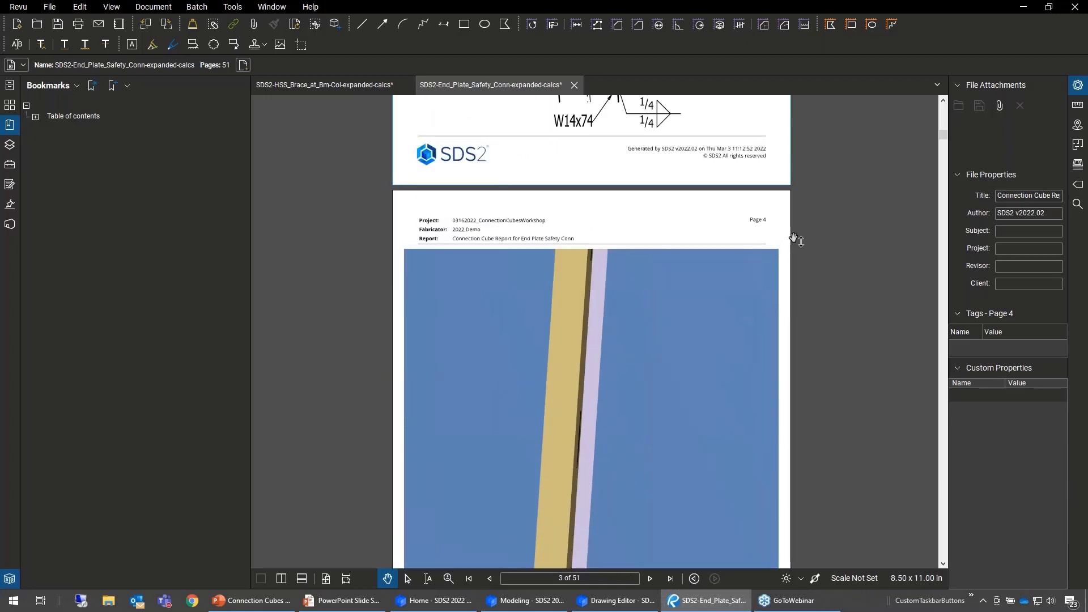
scroll(793, 236, down, 4)
scroll(796, 323, up, 2)
click(672, 332)
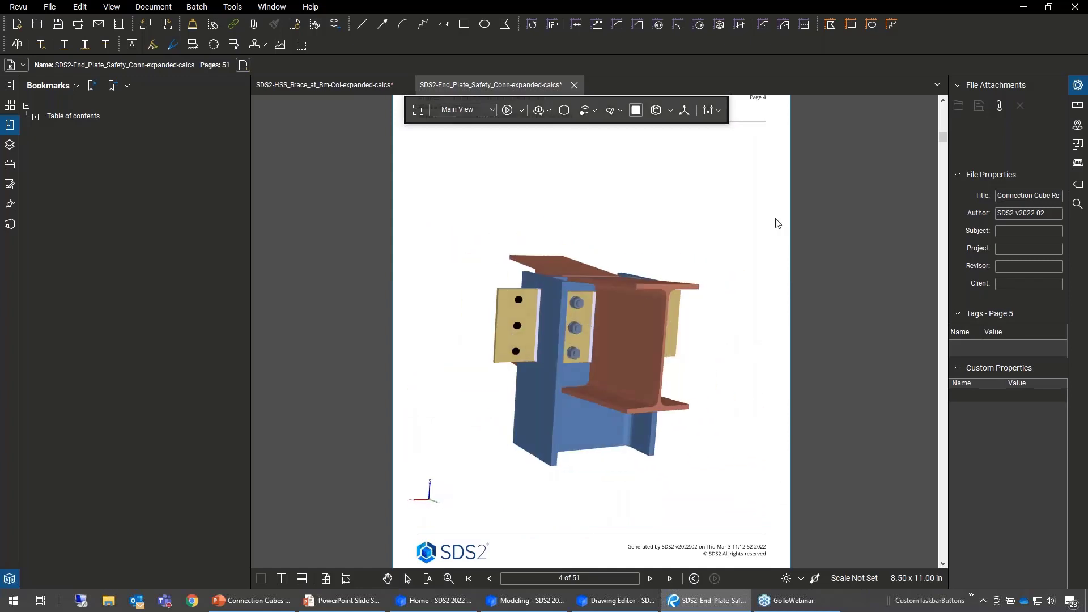
- Review the report's design strength summaries and the notes and conclusions for both end plates
scroll(802, 227, down, 8)
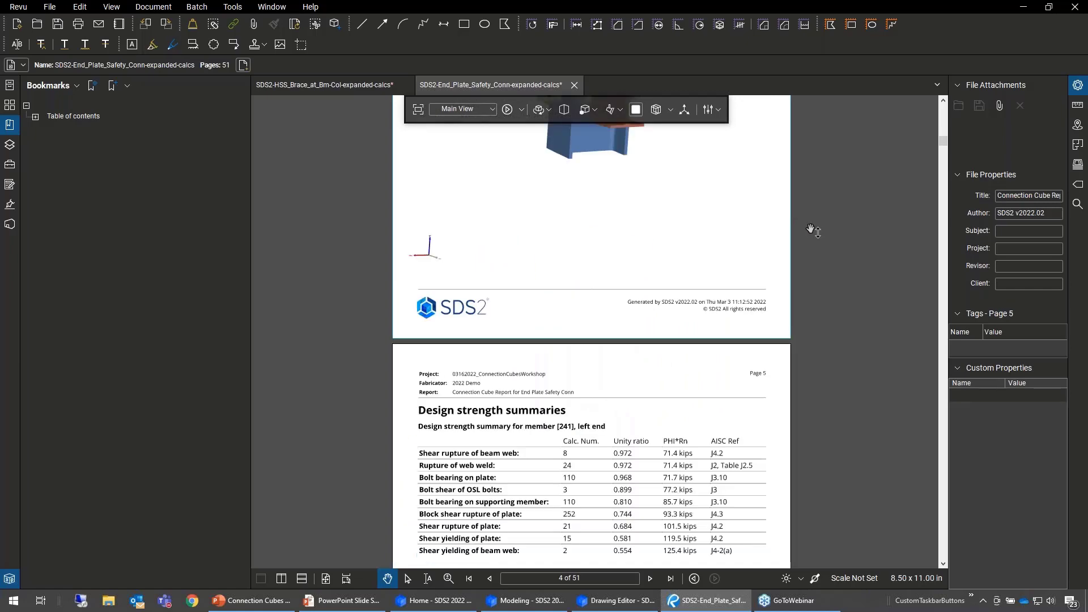
scroll(814, 233, down, 12)
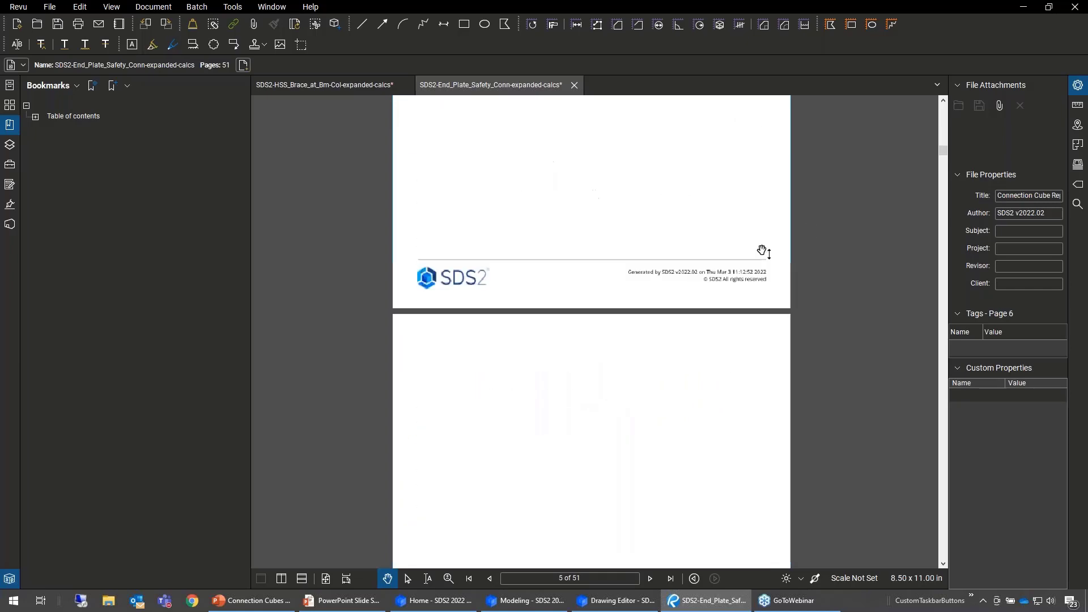
scroll(794, 311, down, 2)
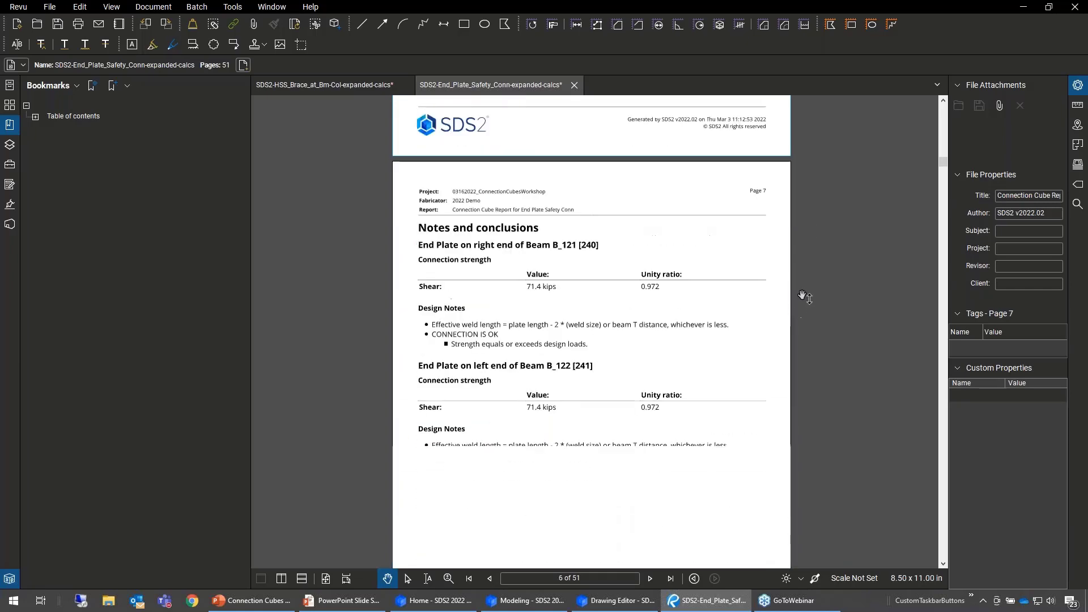
scroll(791, 310, down, 3)
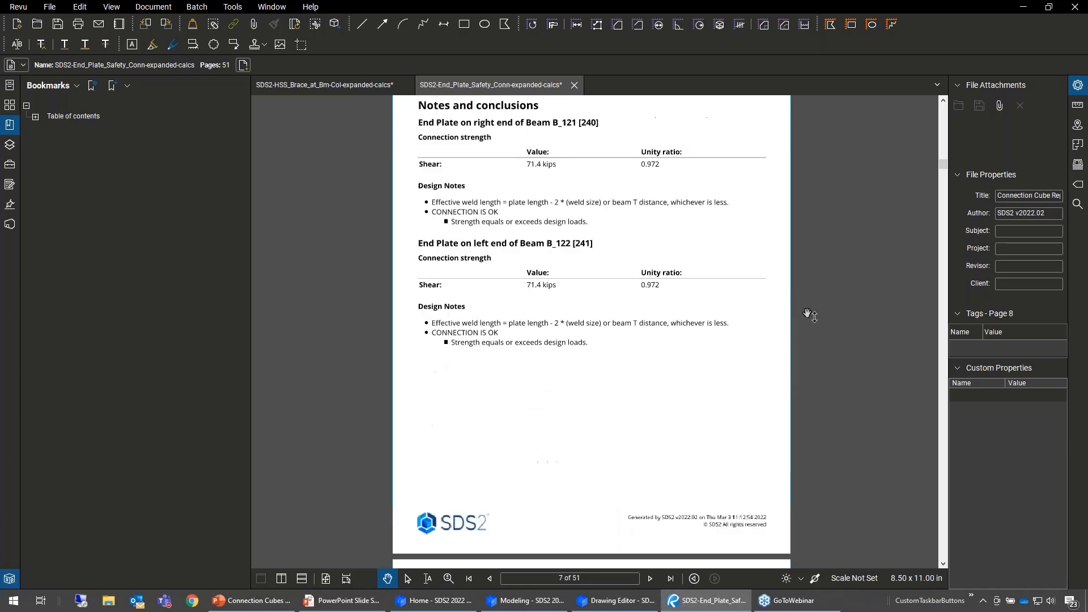
- Expand the report's table of contents, go to Additional notes, and check the RFI question against the preceding design notes
click(35, 117)
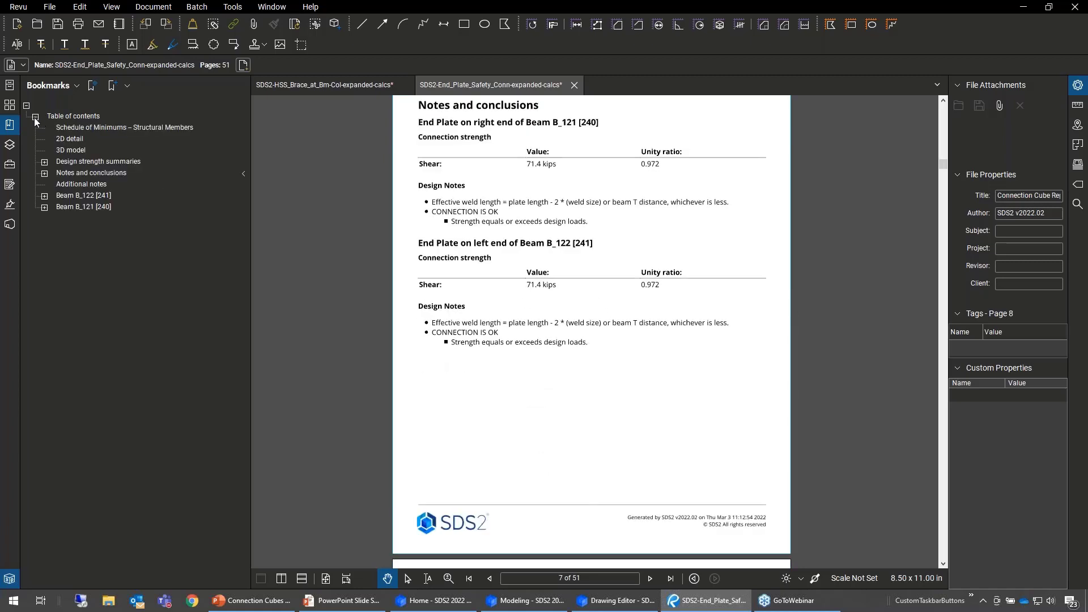
click(71, 185)
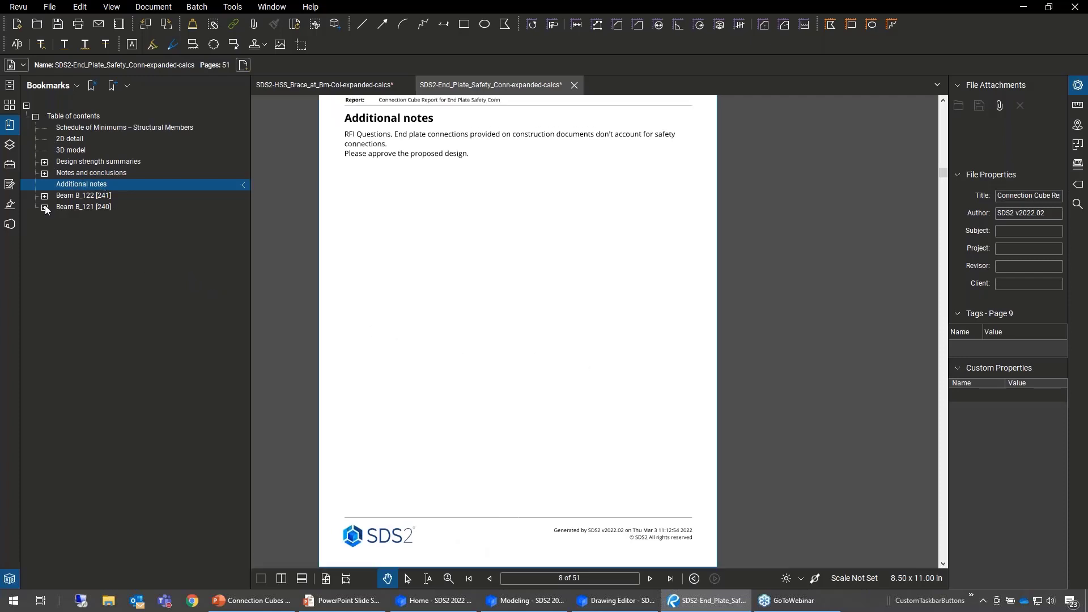
scroll(522, 267, up, 1)
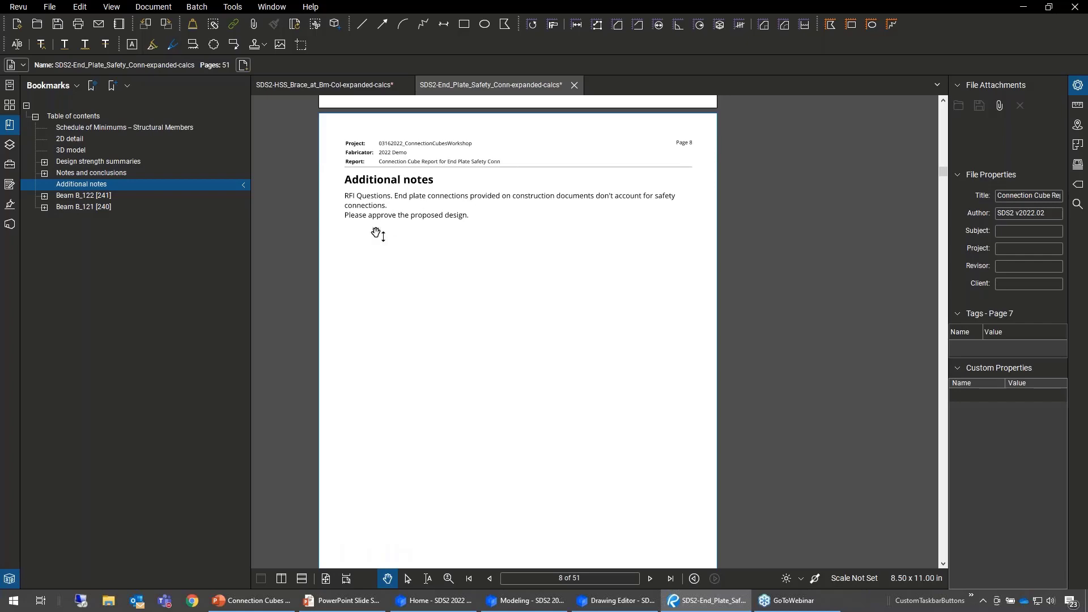
scroll(428, 244, up, 5)
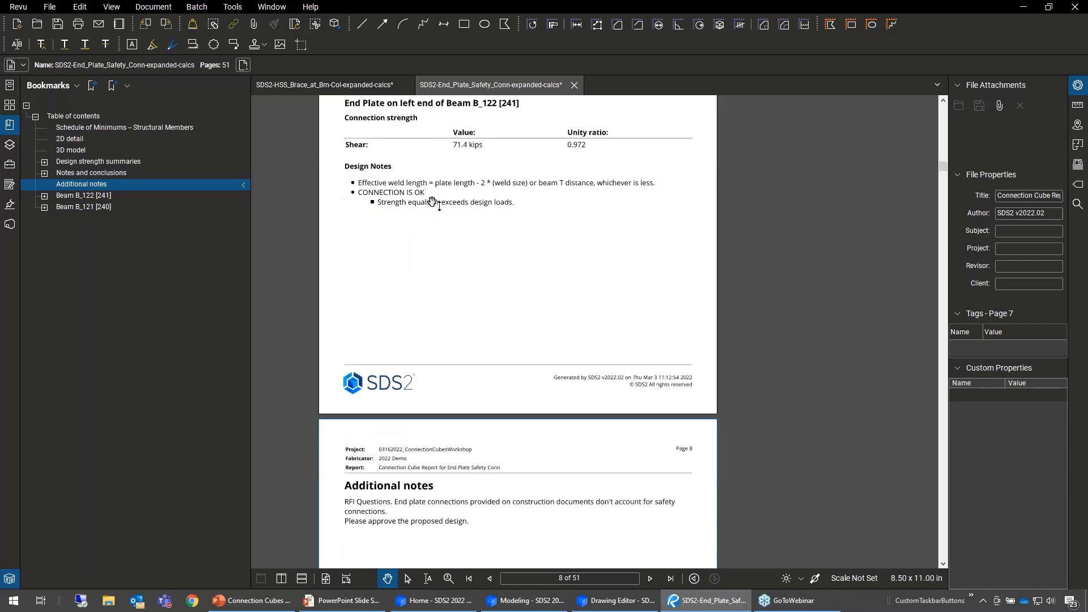
scroll(436, 193, up, 1)
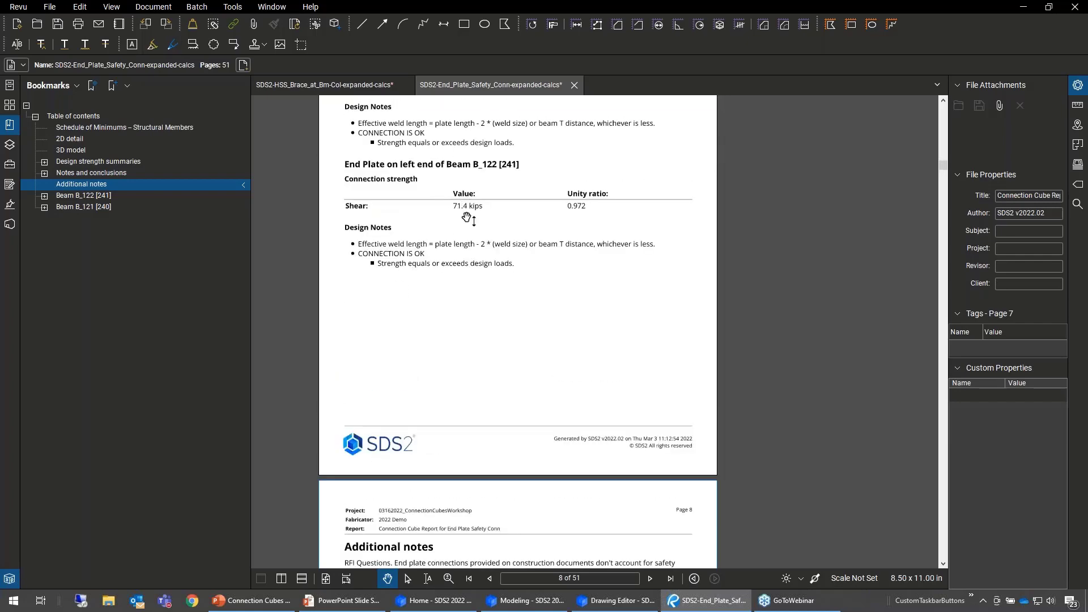
scroll(471, 233, down, 6)
scroll(470, 267, down, 1)
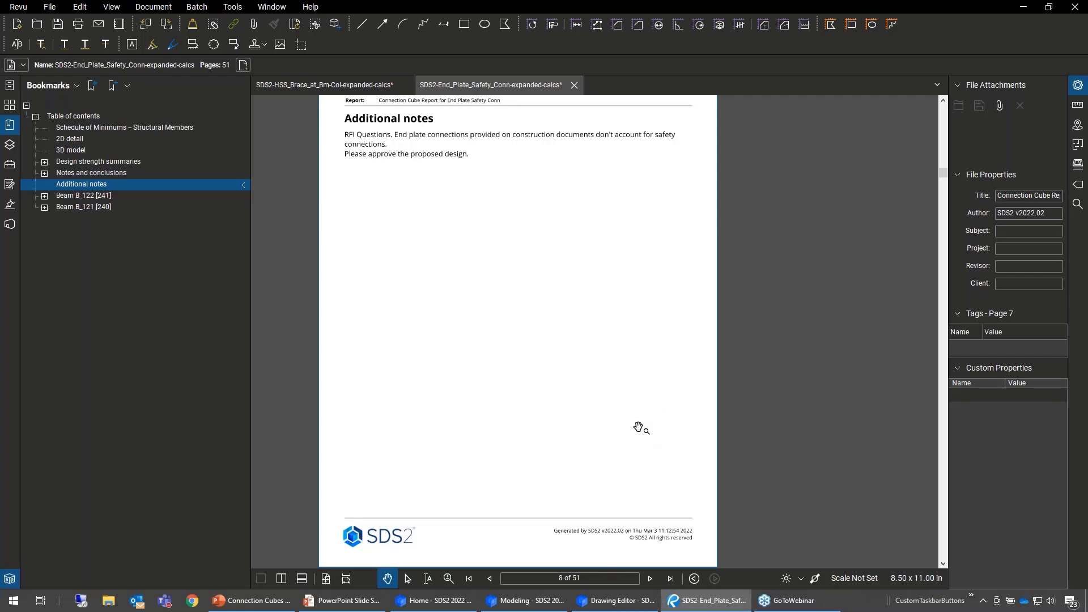
- Examine the overview, section properties and design summary of Beam B_122 [241] in the report
ctrl+scroll(638, 427, down, 3)
scroll(639, 406, down, 3)
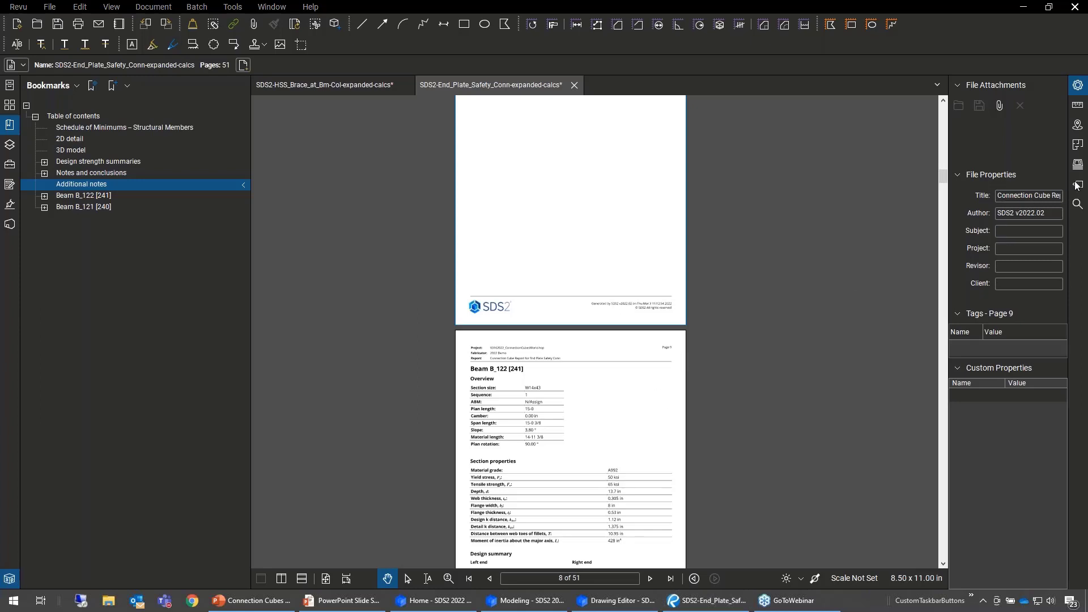
scroll(638, 335, down, 3)
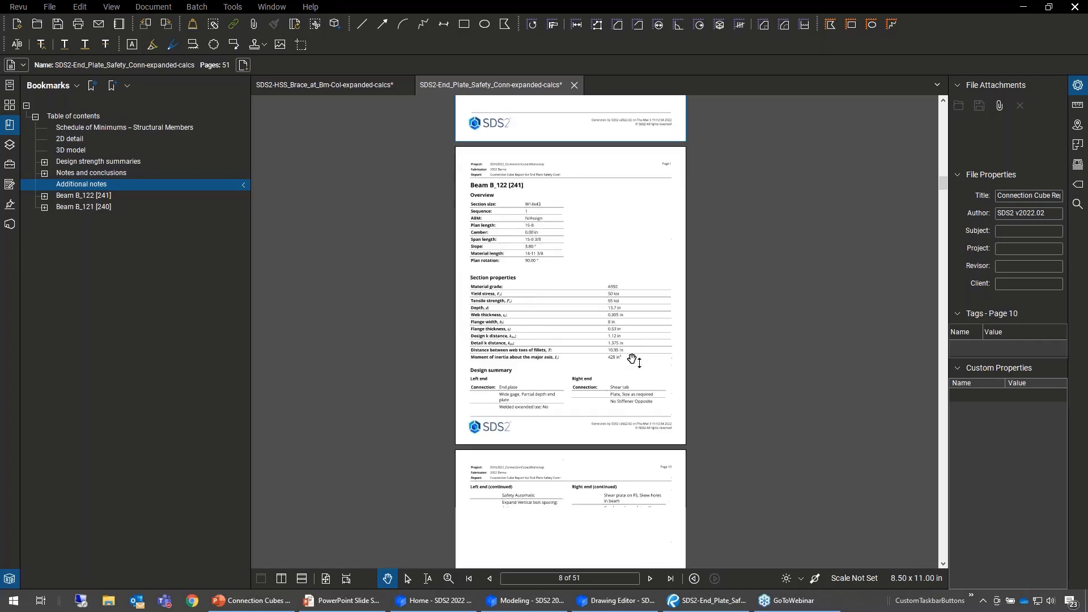
scroll(633, 361, down, 1)
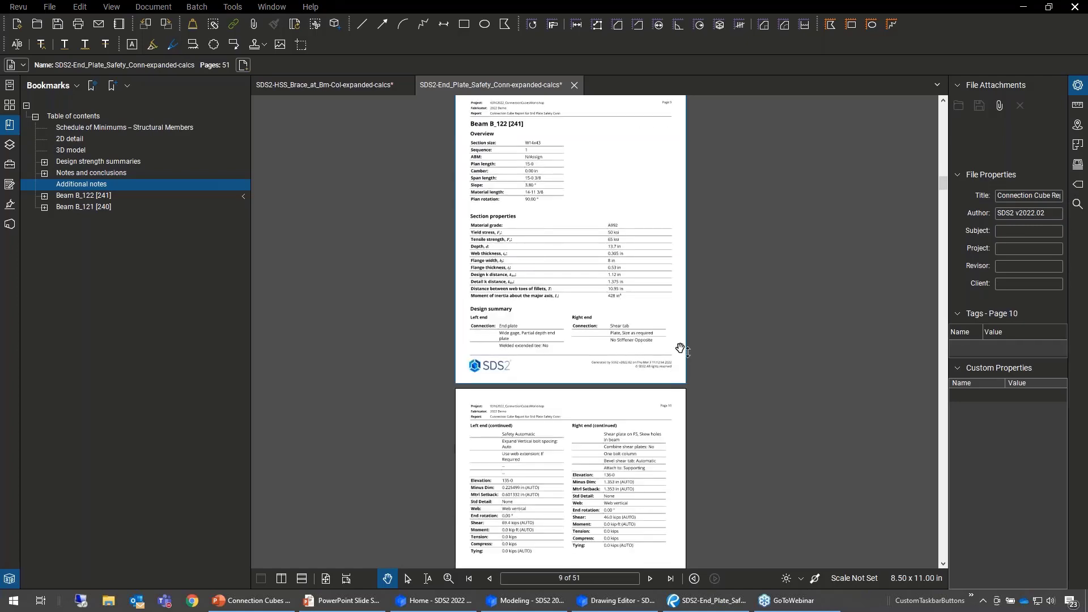
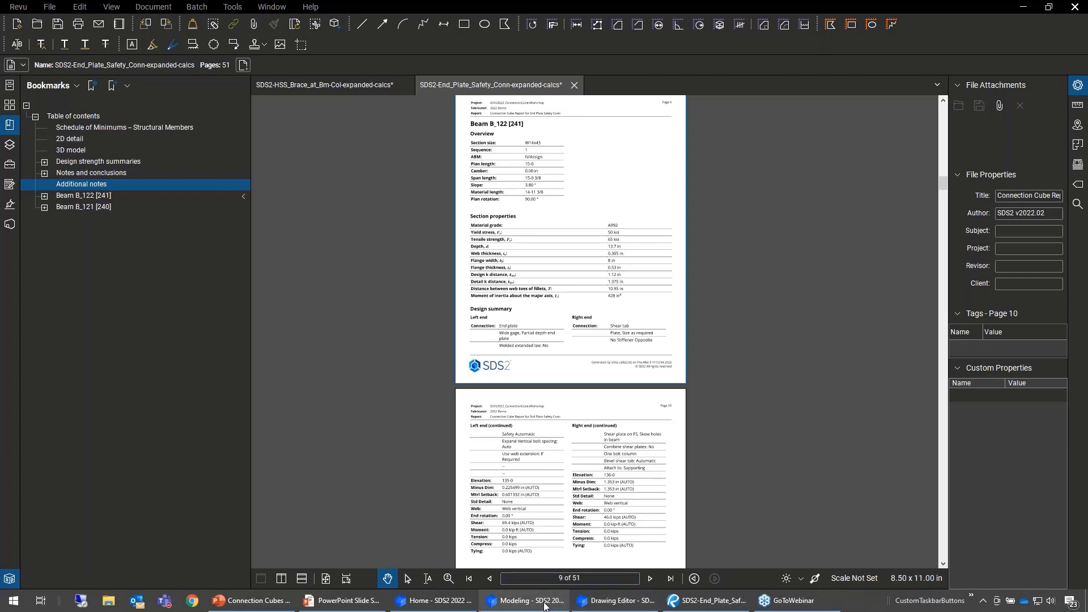
- Go to the report's design strength summaries, then expand Beam B_122 [241] to its left-end bolt bearing on plate calculation
mouse_move(544, 607)
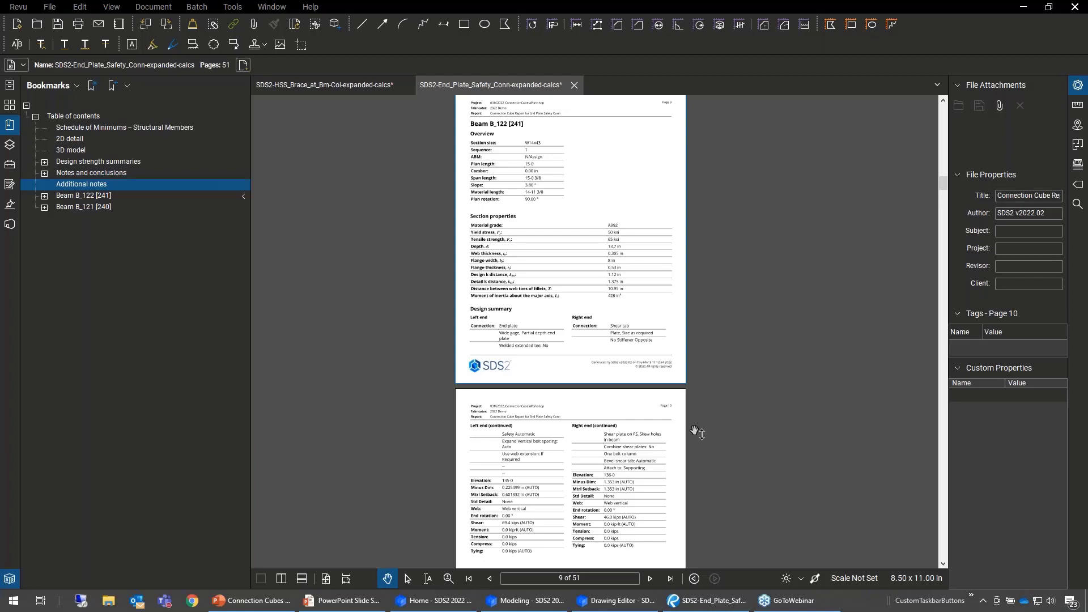
click(76, 162)
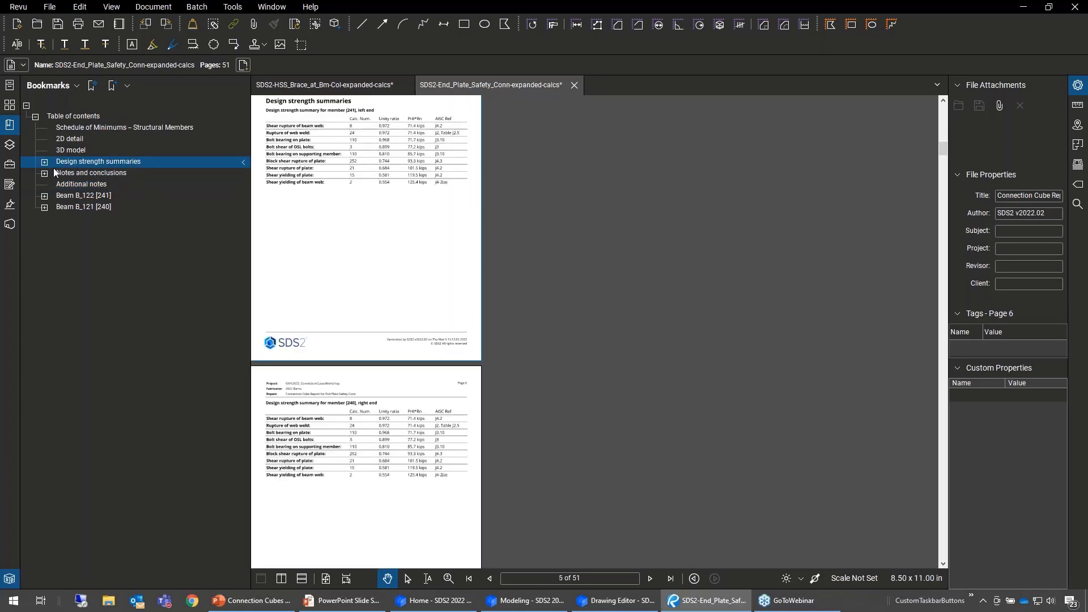
click(48, 198)
click(45, 196)
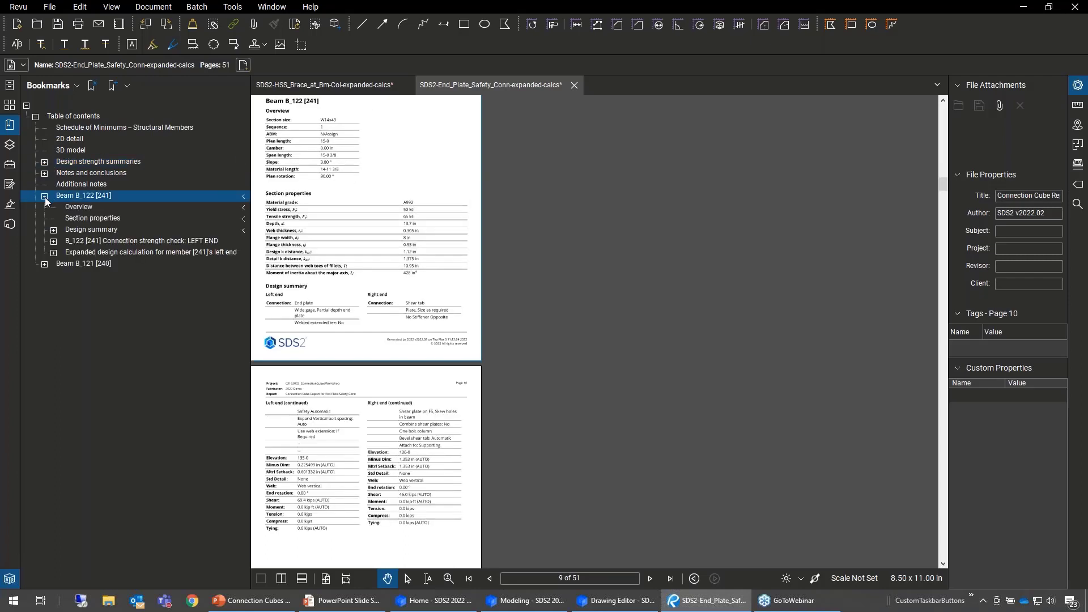
click(54, 253)
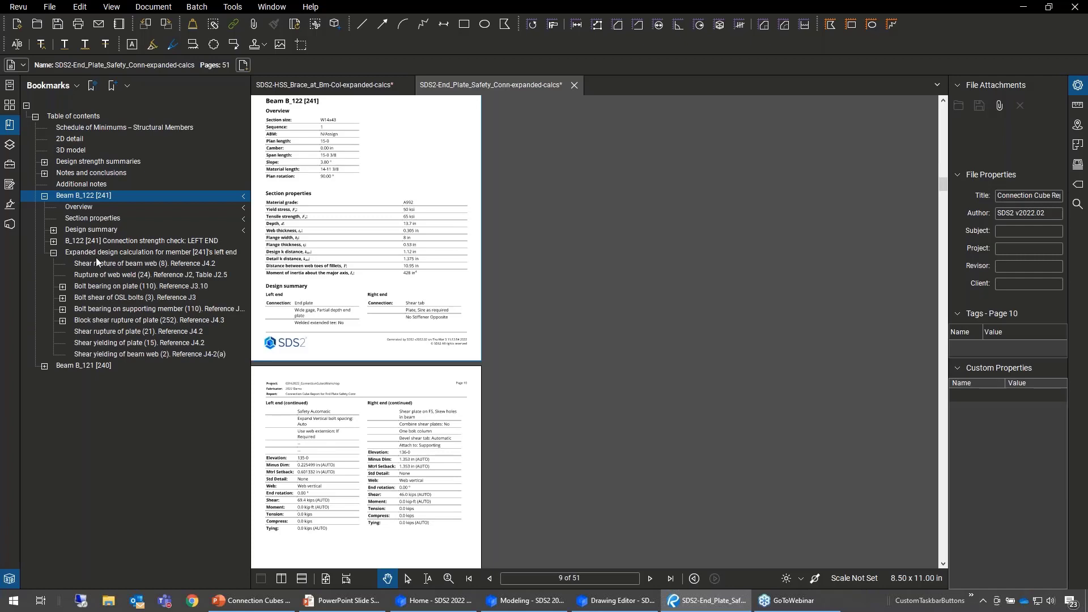
click(102, 287)
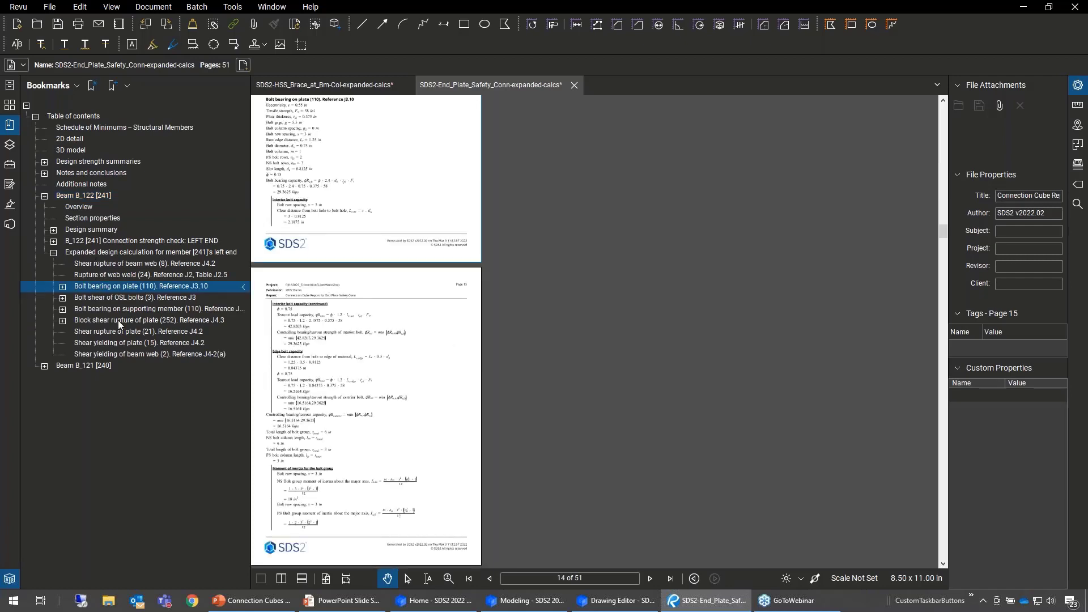
- Expand Beam B_121 [240] and examine its left-end design summary, right-end connection strength check and shear yielding of plate calculation
click(45, 366)
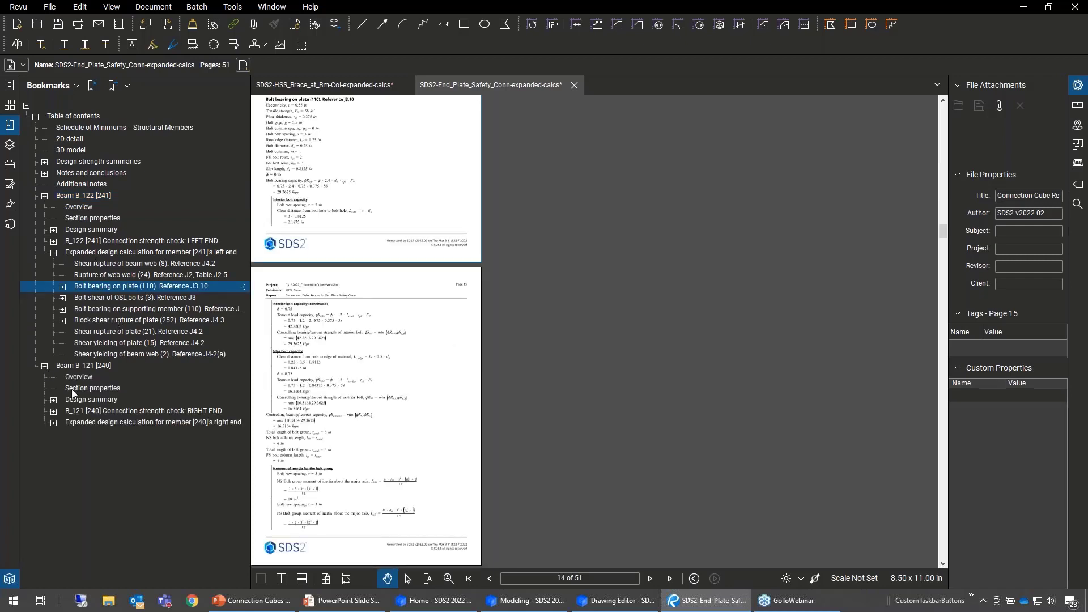
click(54, 400)
click(86, 414)
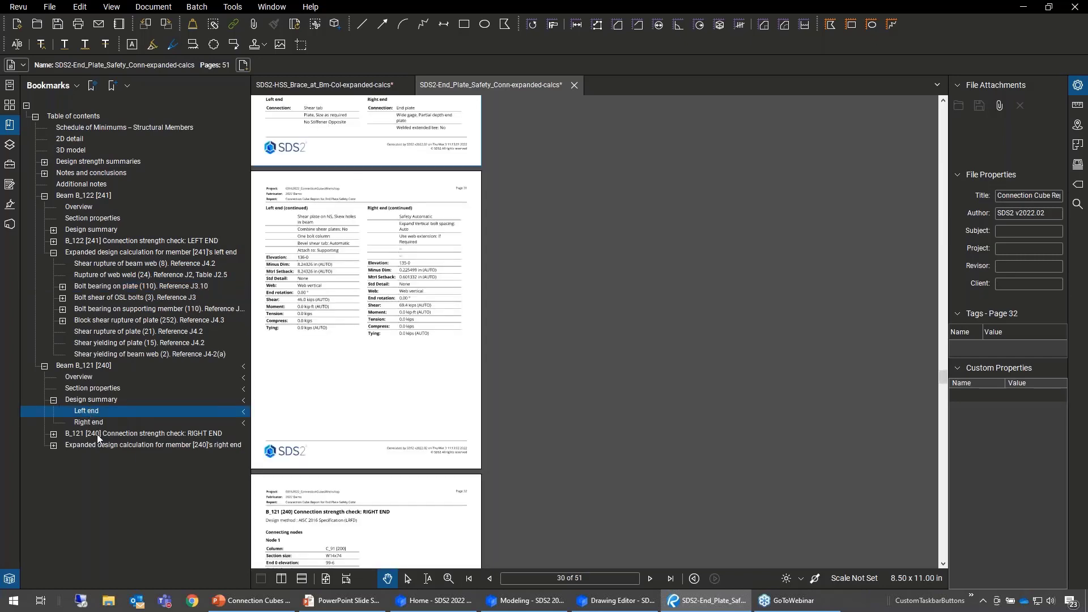
click(96, 435)
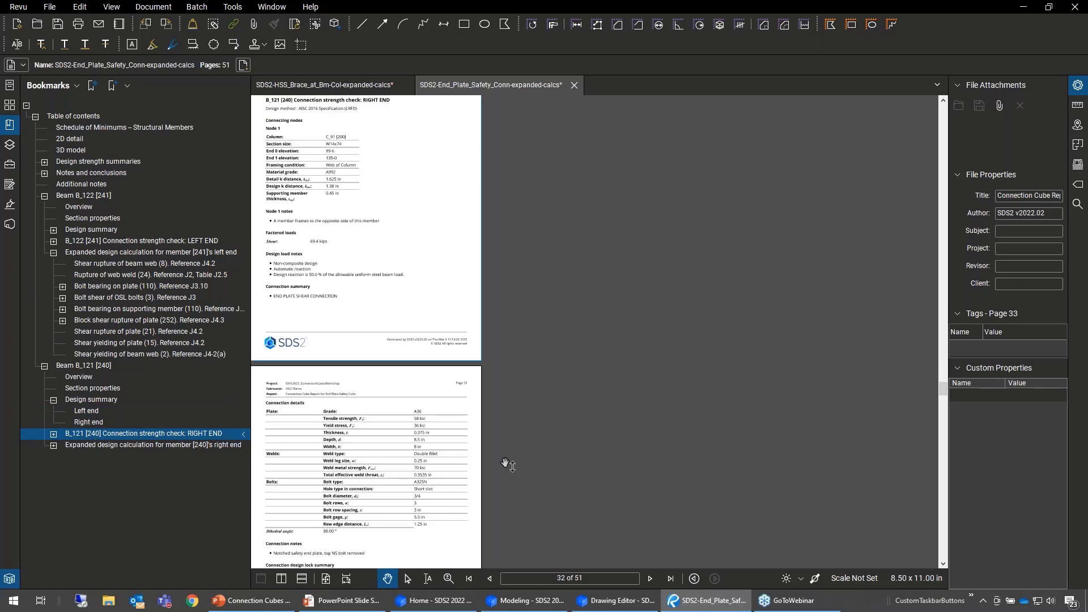
click(54, 446)
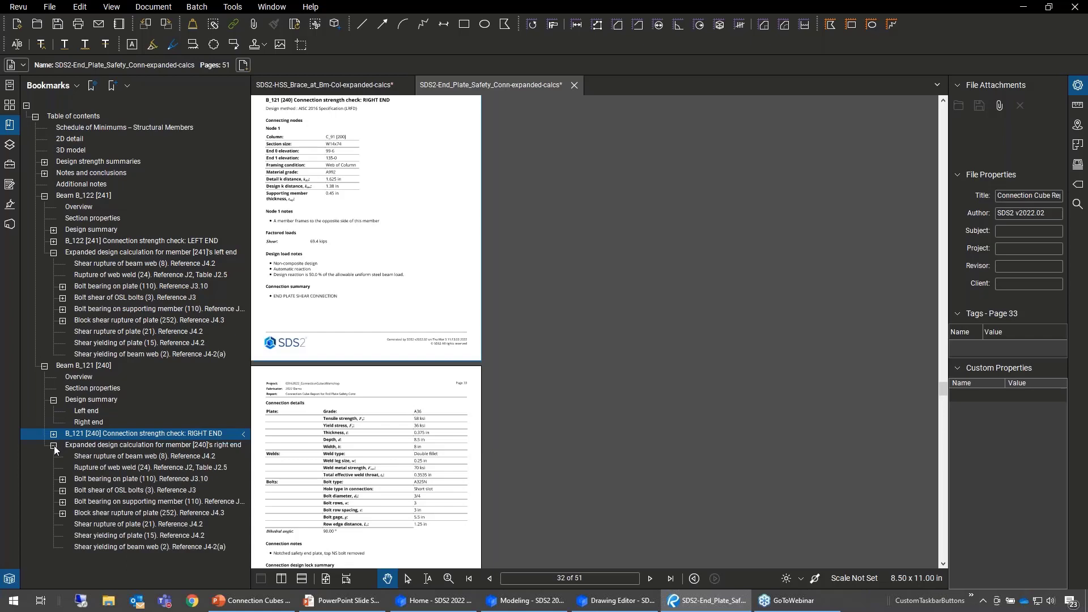
click(111, 536)
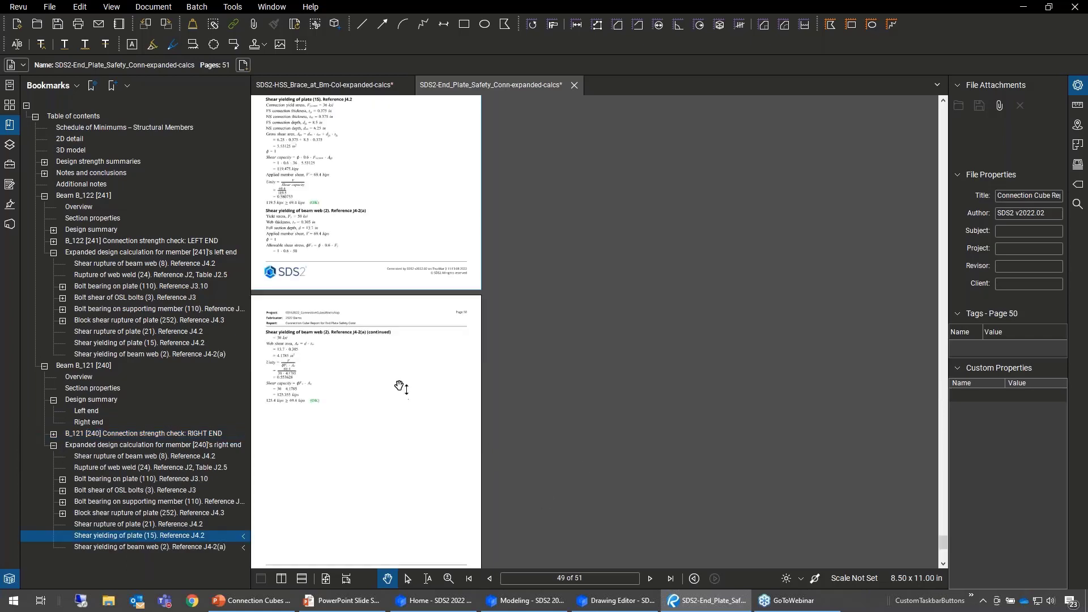
drag(399, 384, 450, 388)
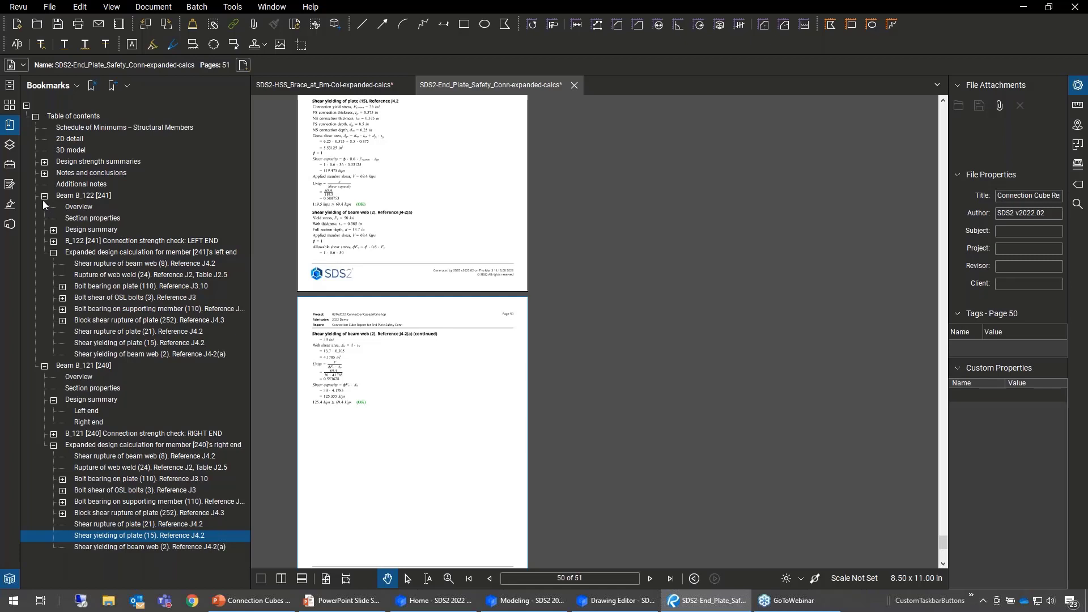
- Collapse the Beam B_121 [240] and Beam B_122 [241] sections in the report's table of contents
click(44, 366)
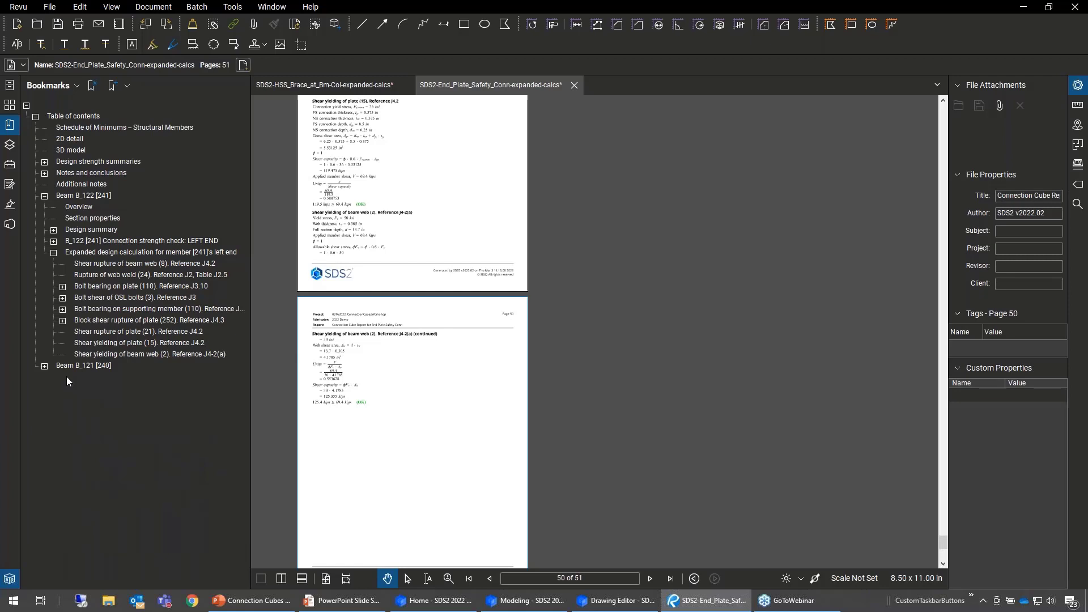
click(44, 197)
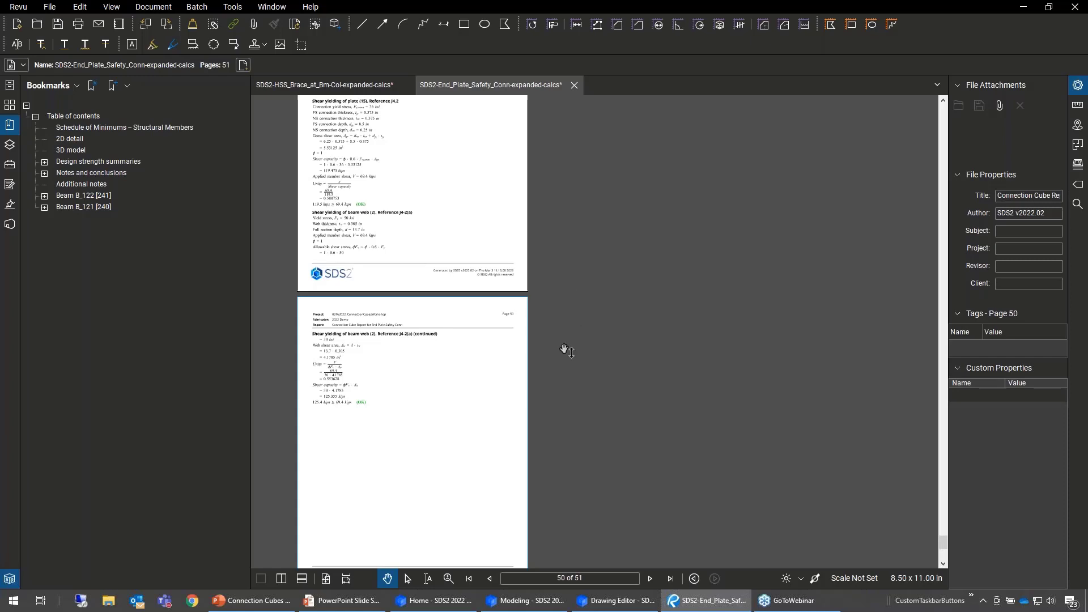
drag(566, 352, 606, 348)
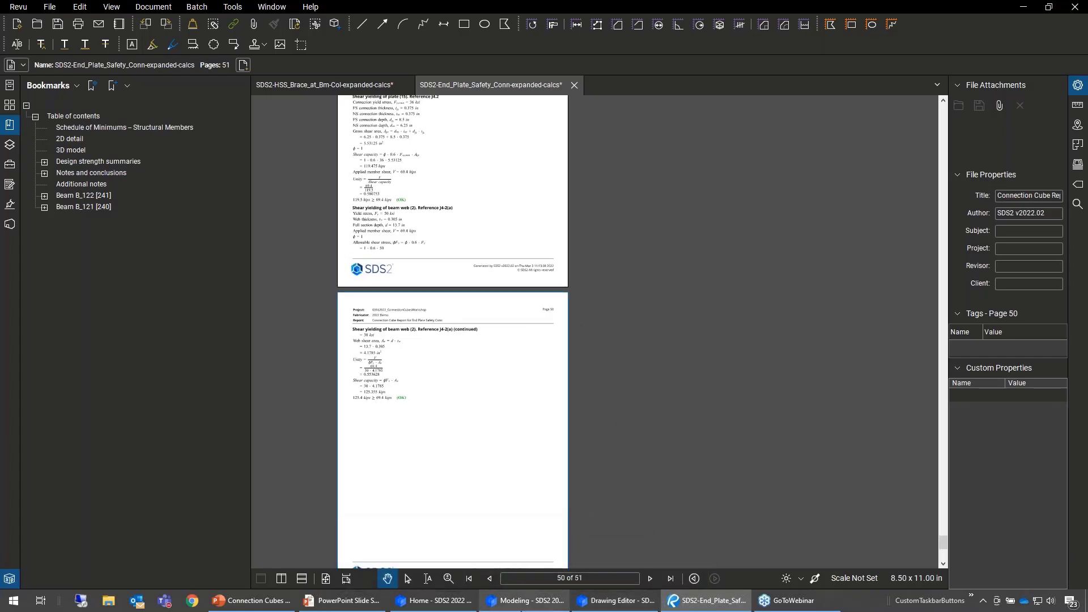
- Switch to SDS2 Modeling and accept the edited settings of the End Plate Safety Conn connection cube
click(530, 600)
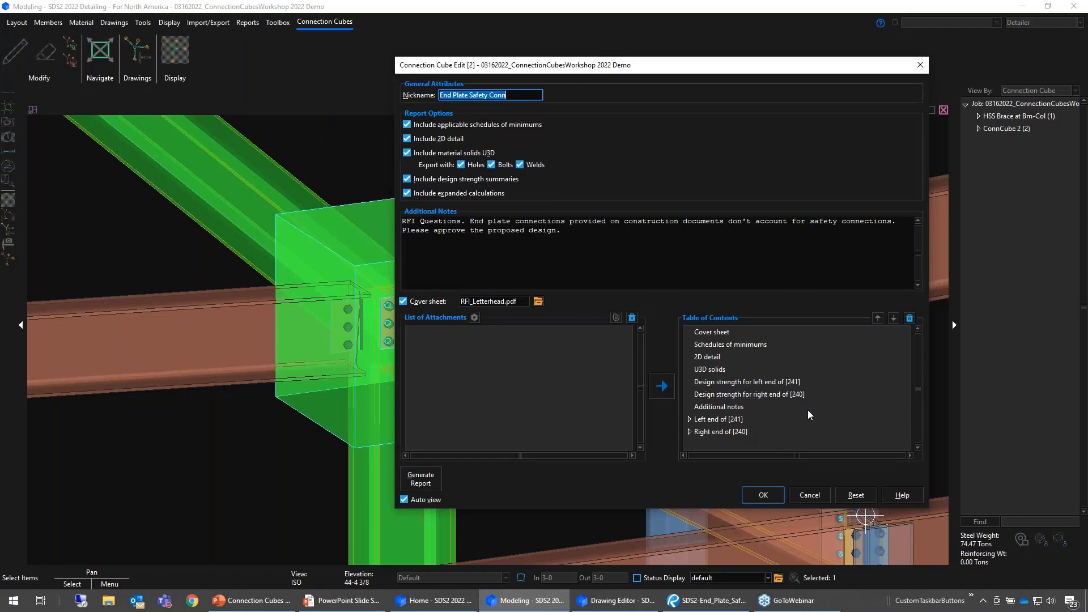
click(763, 495)
scroll(610, 209, down, 3)
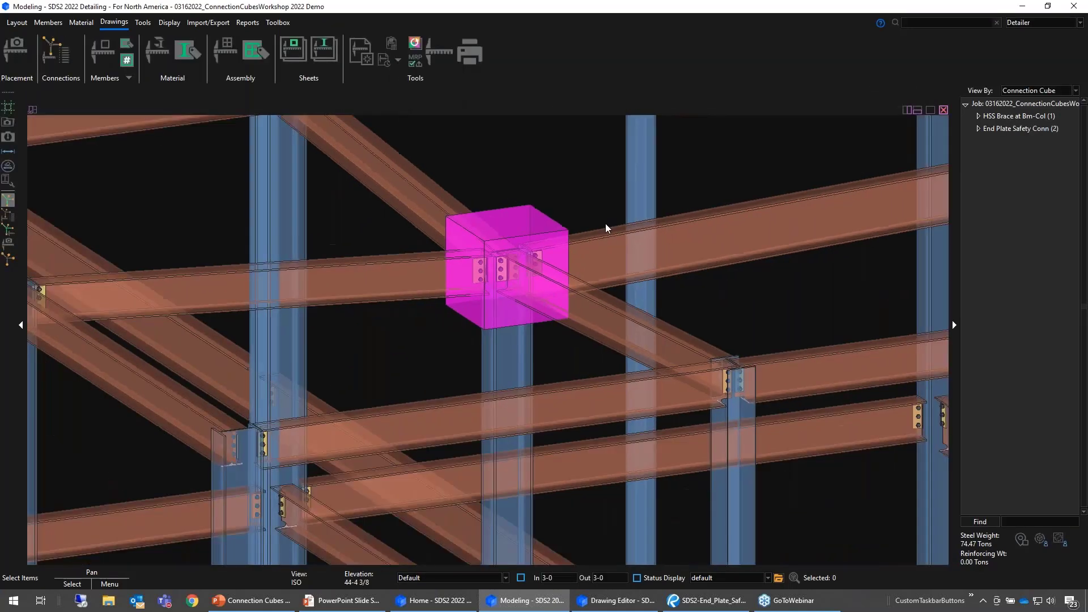
scroll(606, 233, down, 7)
shift+middle_drag(581, 241, 423, 258)
middle_drag(495, 294, 303, 223)
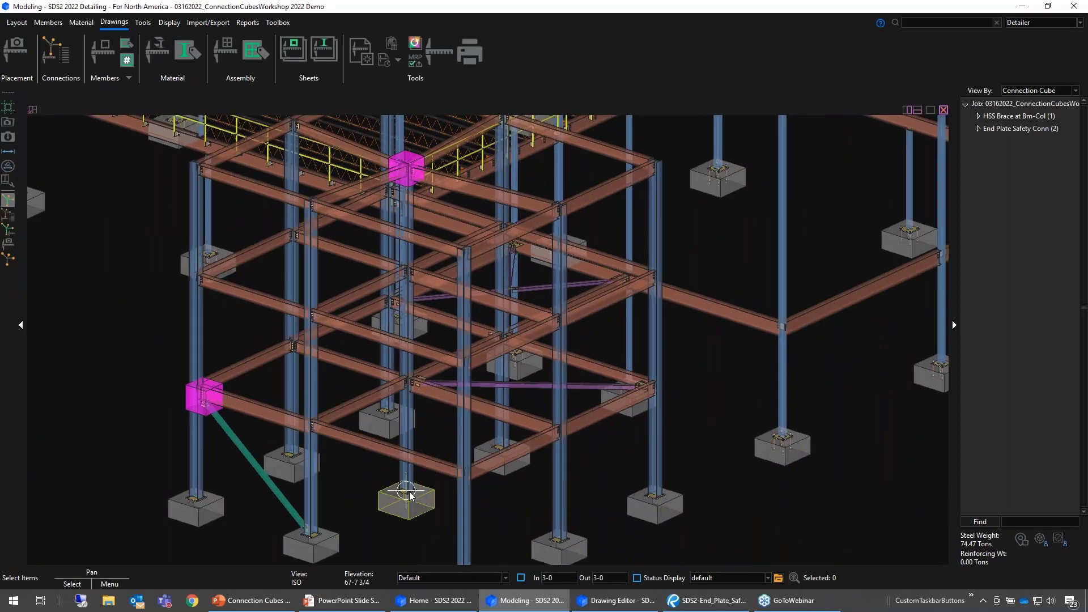
middle_drag(412, 498, 429, 510)
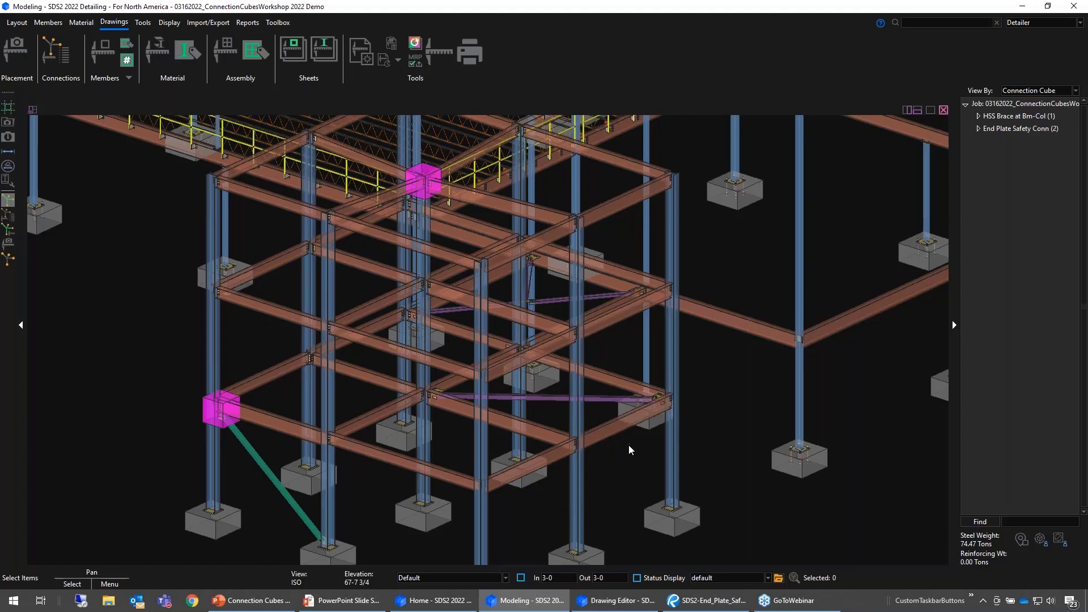
- Set member ends to always be displayed in the model's display options
scroll(582, 471, up, 8)
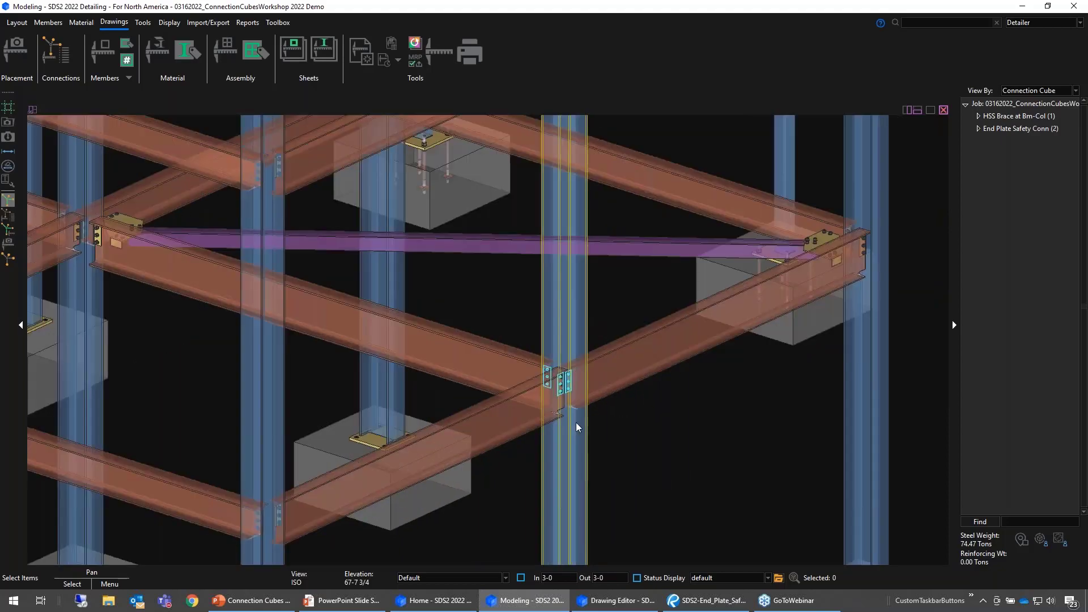
shift+middle_drag(473, 320, 731, 216)
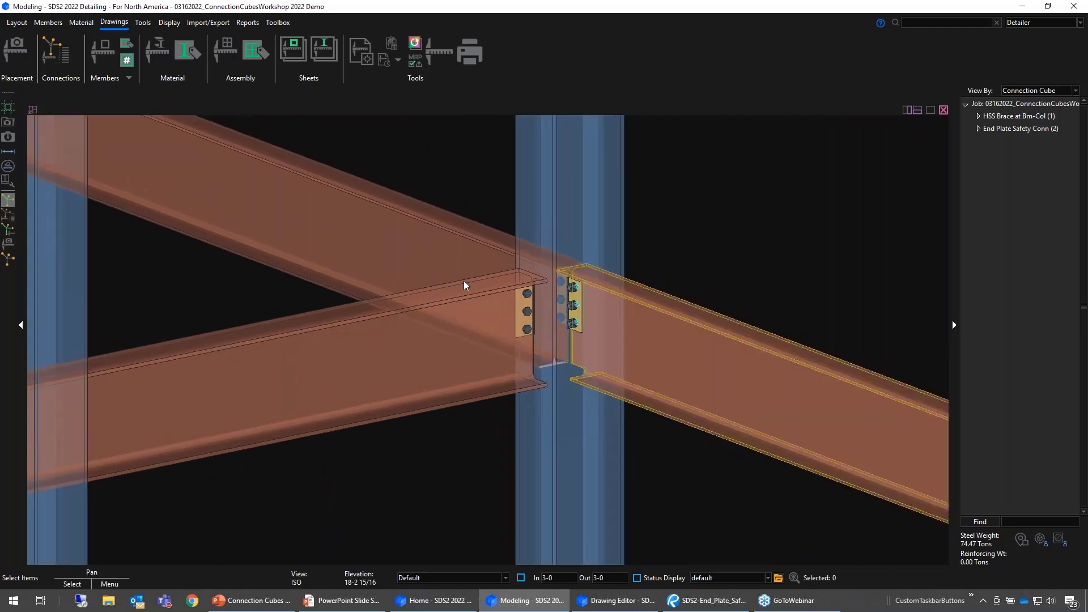
key(d)
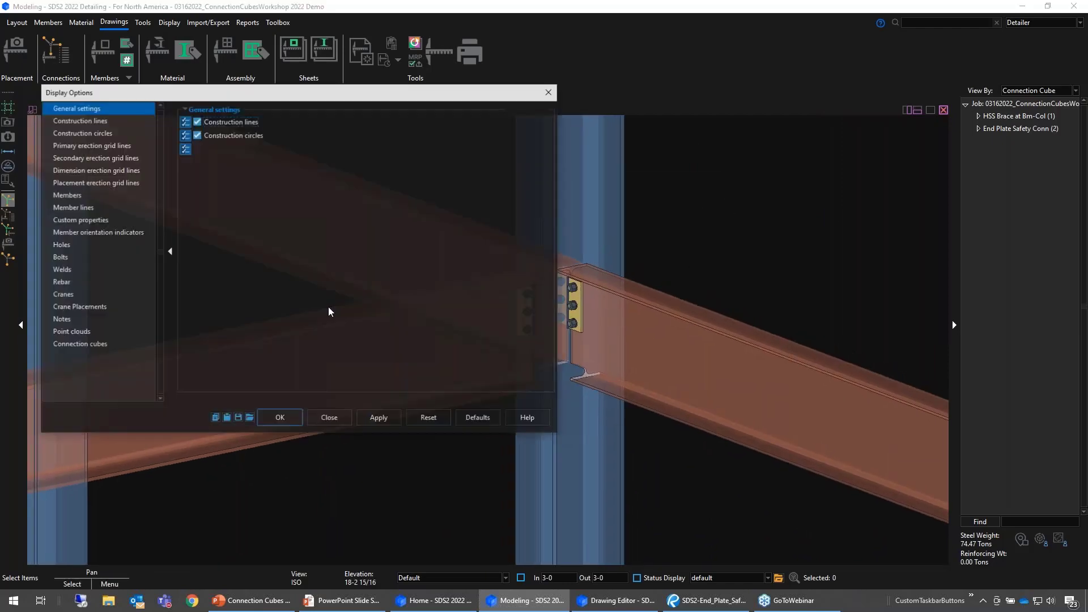
click(372, 269)
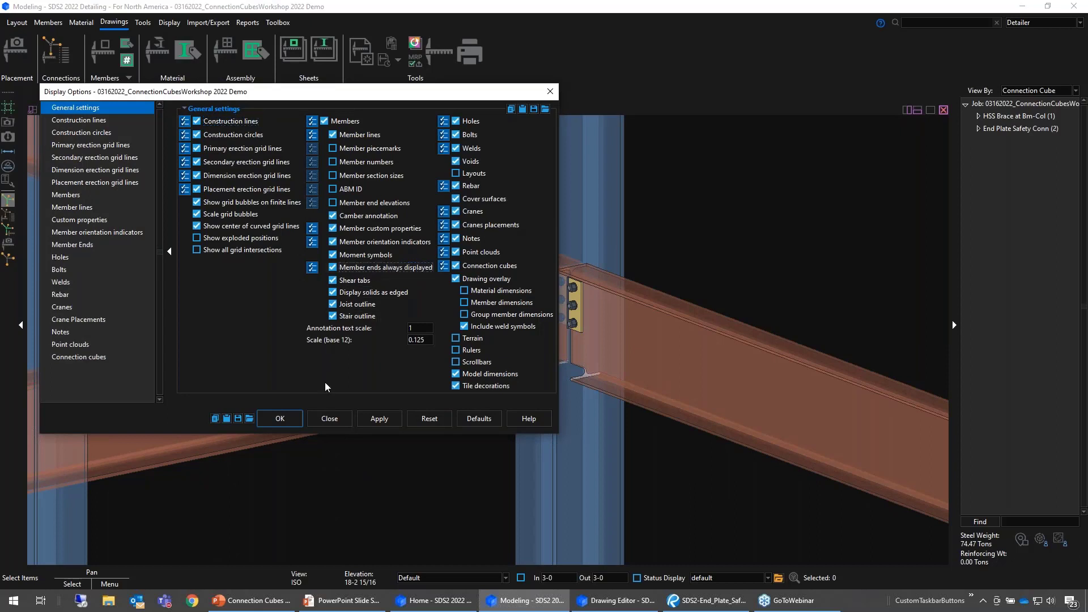
click(292, 425)
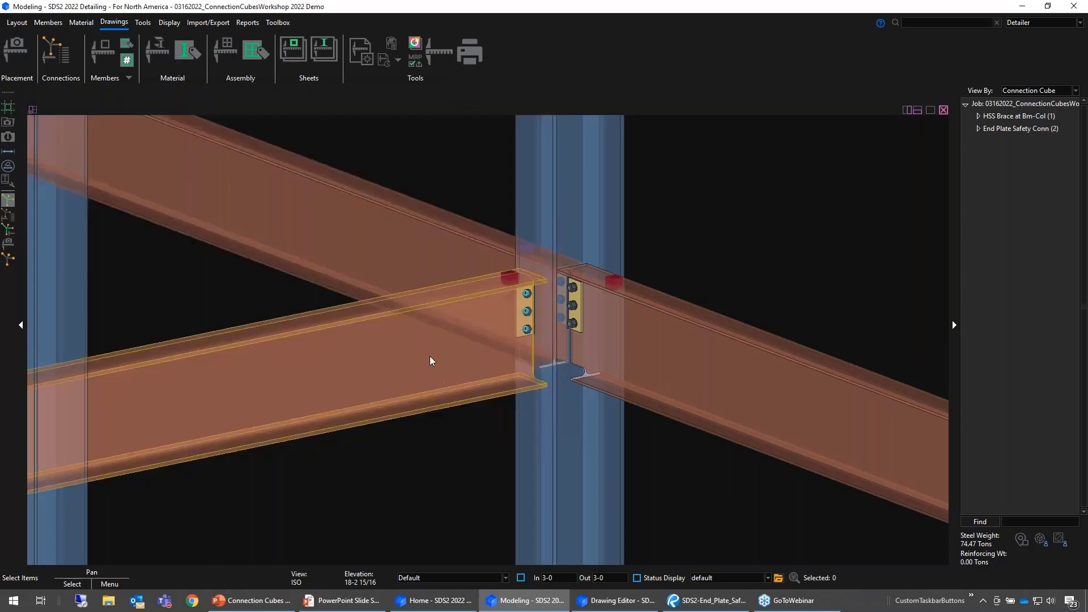
- Edit beam member 219 and set its right end input connection type to Plain end
click(460, 468)
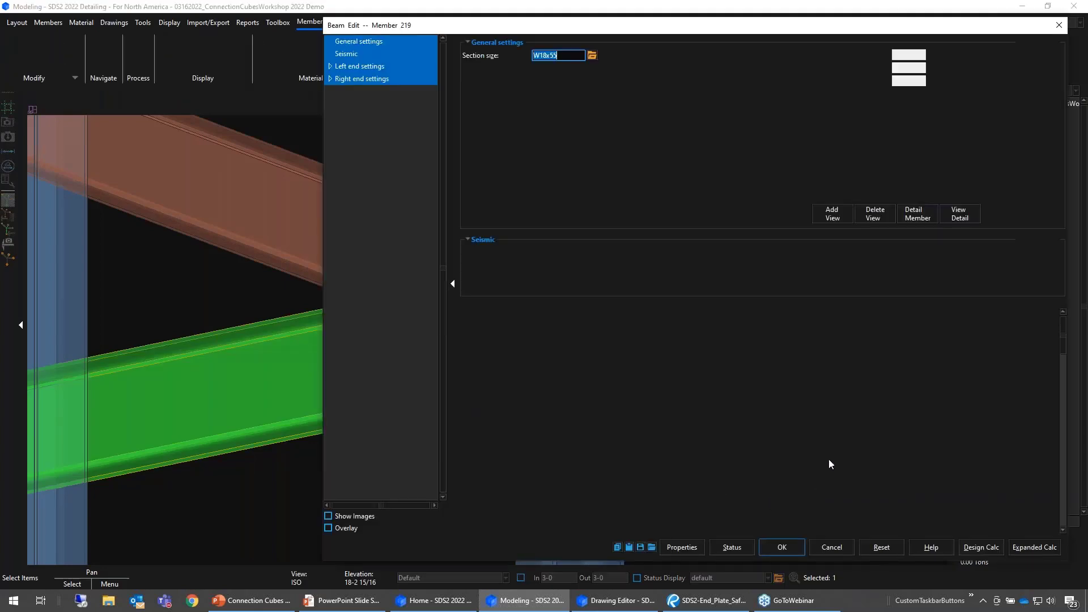
click(873, 467)
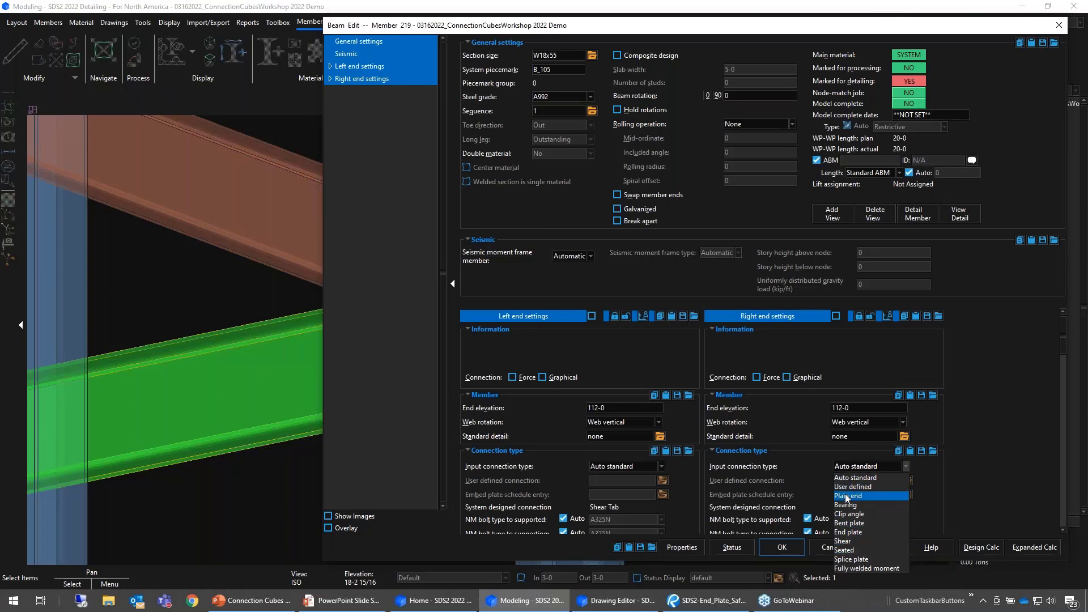
click(855, 478)
click(776, 550)
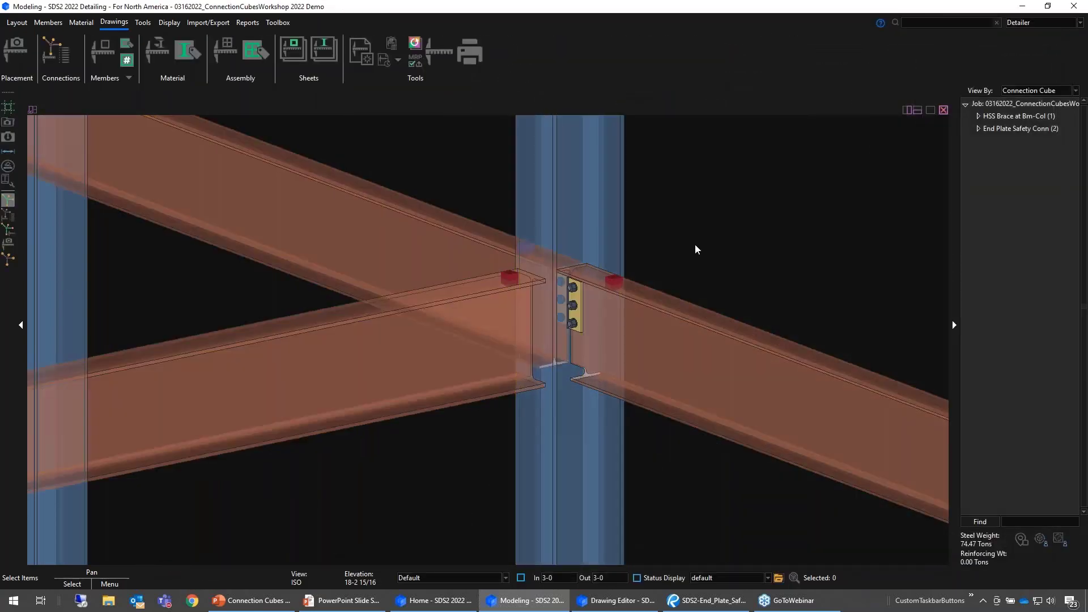
- Create a connection cube from the member end where the edited plain-end beam meets the column
middle_drag(540, 273, 216, 254)
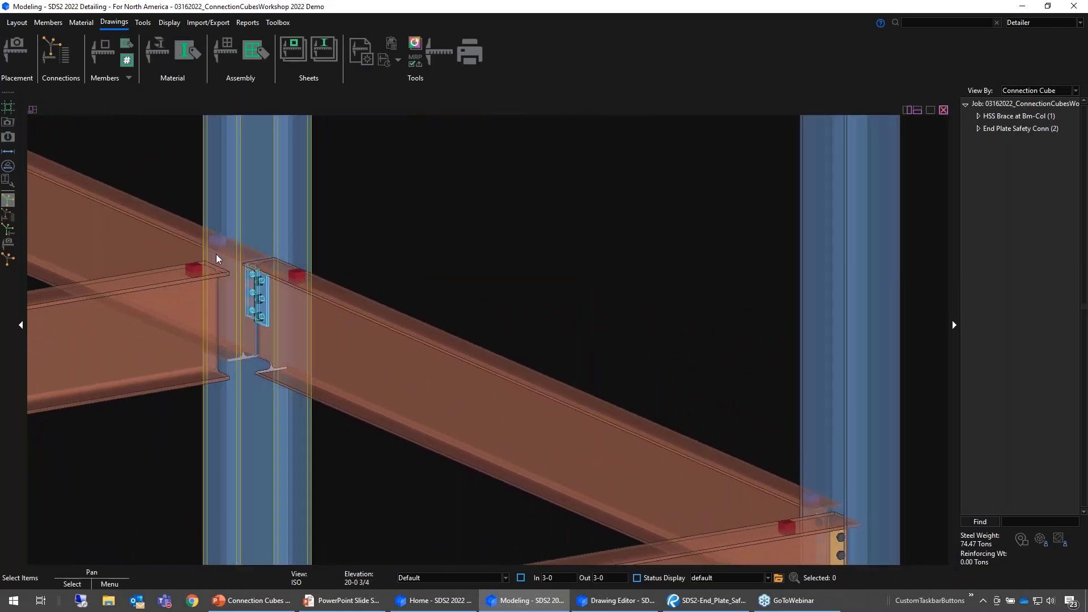
click(193, 270)
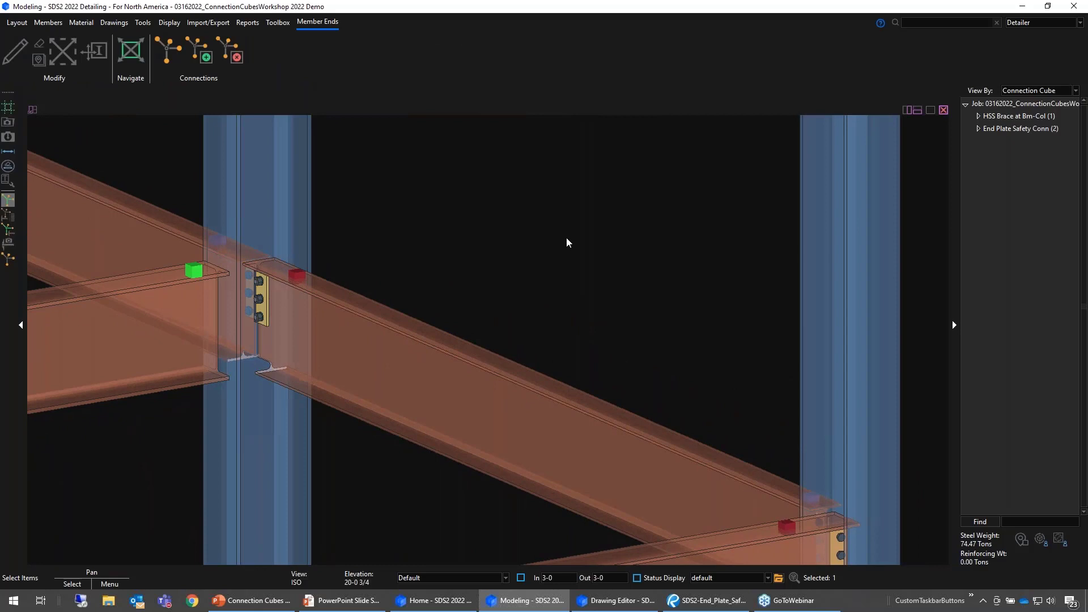
click(164, 45)
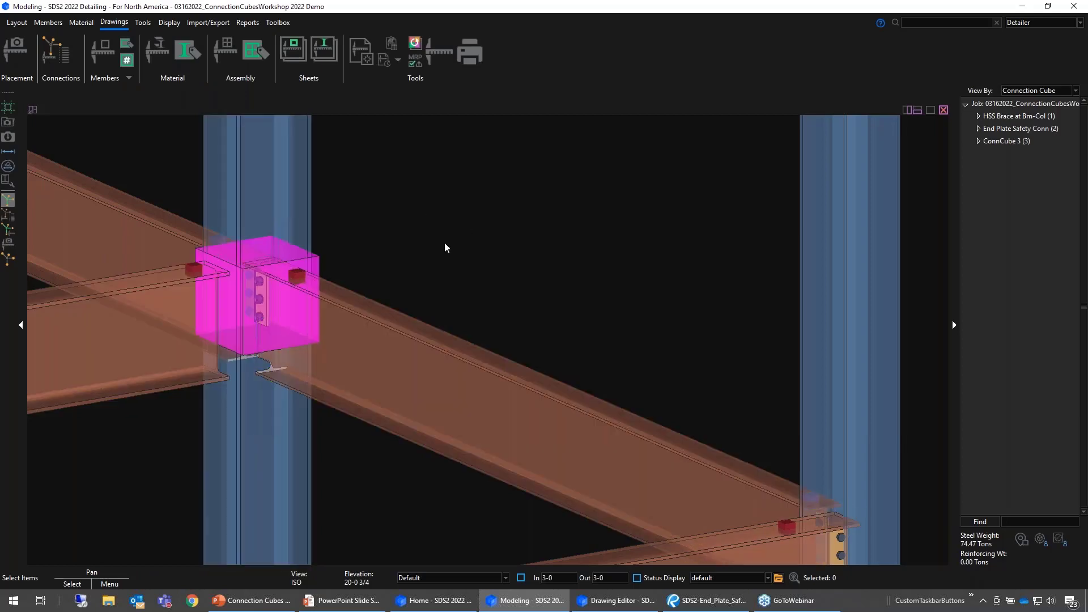
- Open the new connection cube for editing and set its nickname to Yield Link SMF
middle_drag(447, 237, 525, 236)
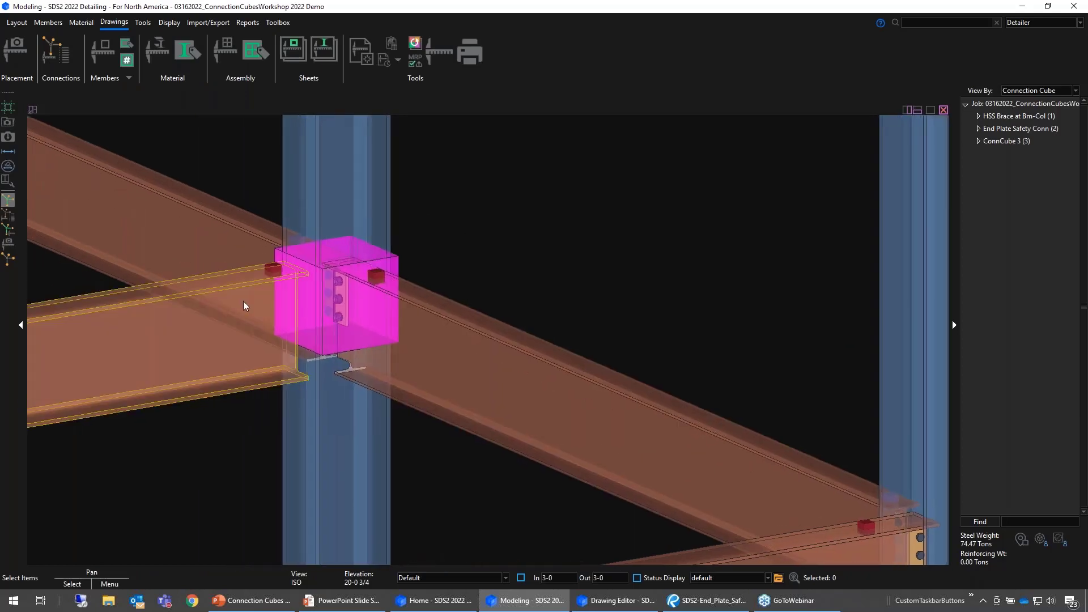
click(398, 264)
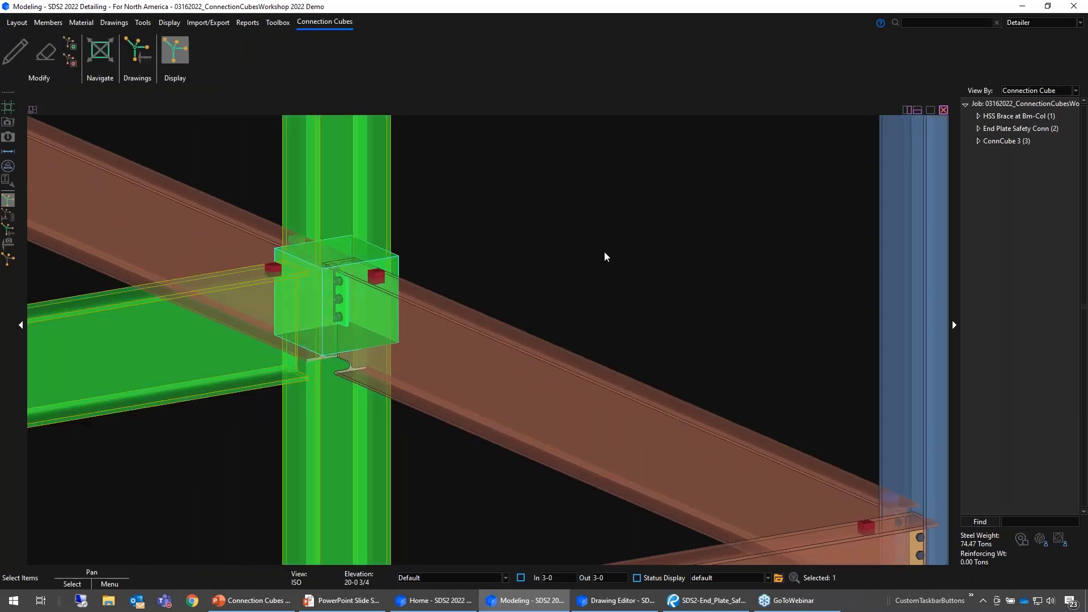
click(603, 241)
middle_drag(534, 251, 650, 242)
double_click(510, 260)
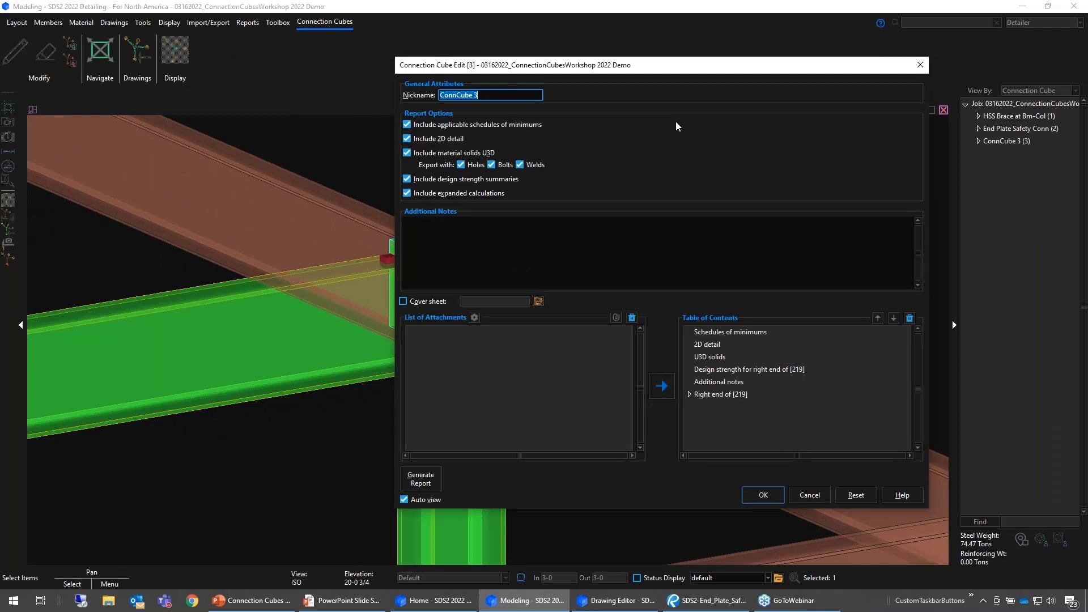
text(Yield Link SMF)
key(Tab)
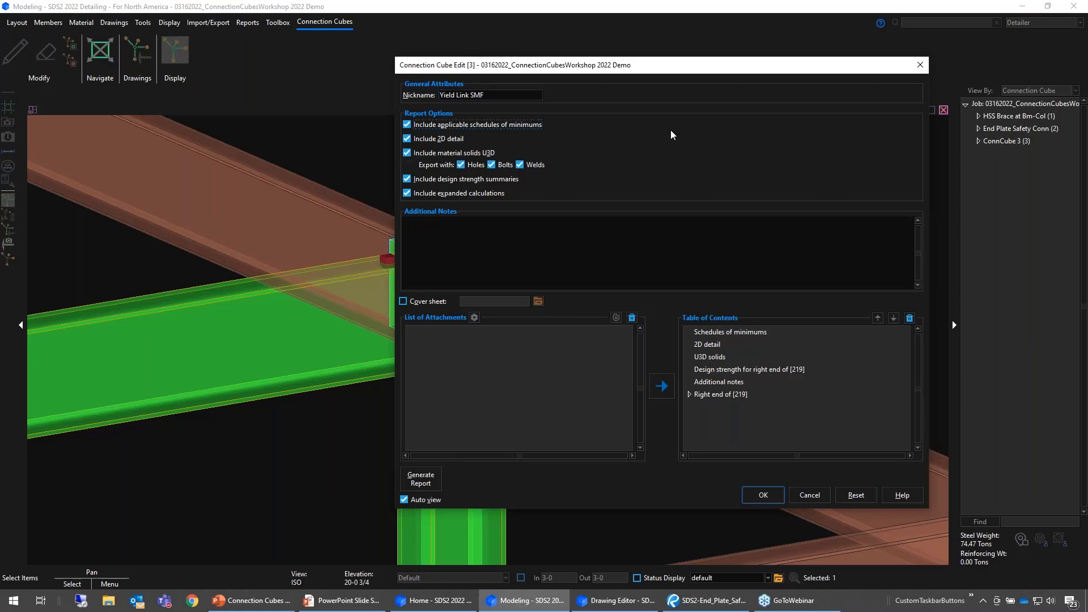
- Exclude schedules of minimums, 2D detail, material solids U3D, design strength summaries and expanded calculations from the cube's report
click(420, 141)
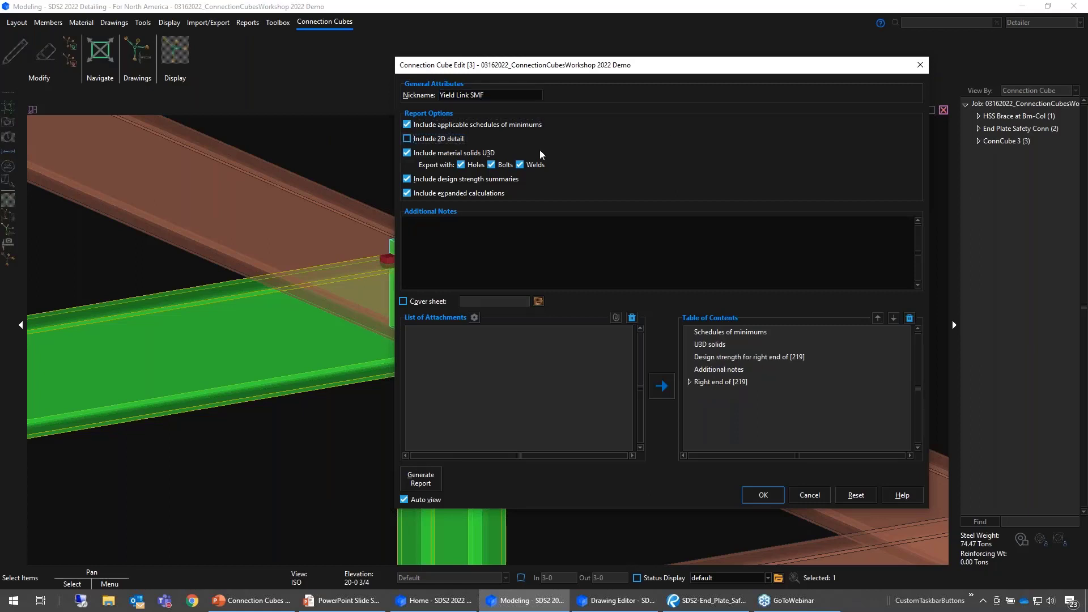
click(439, 154)
click(473, 125)
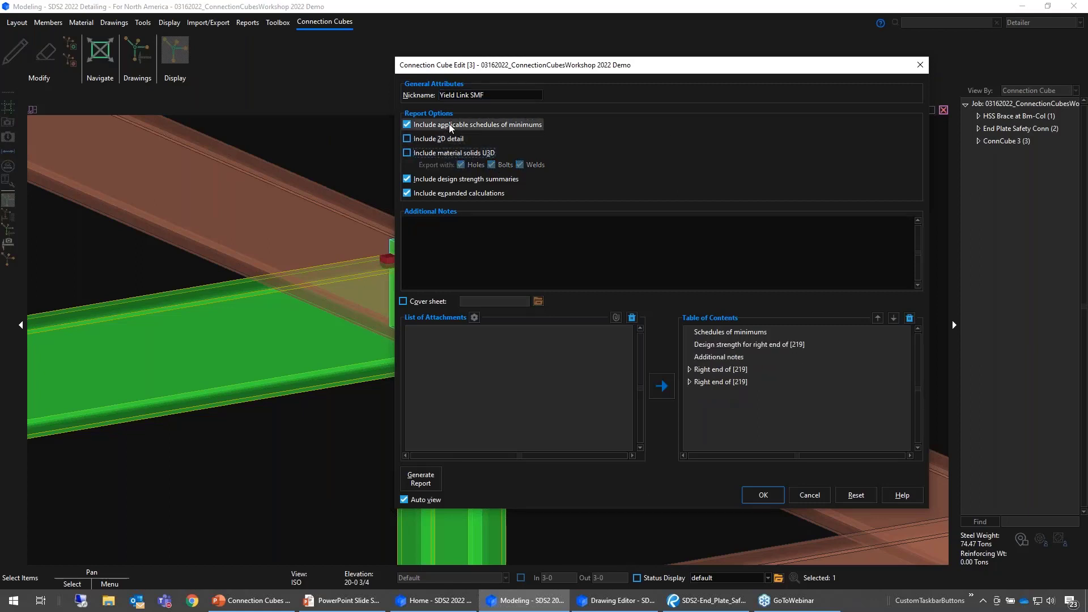
click(464, 180)
click(458, 193)
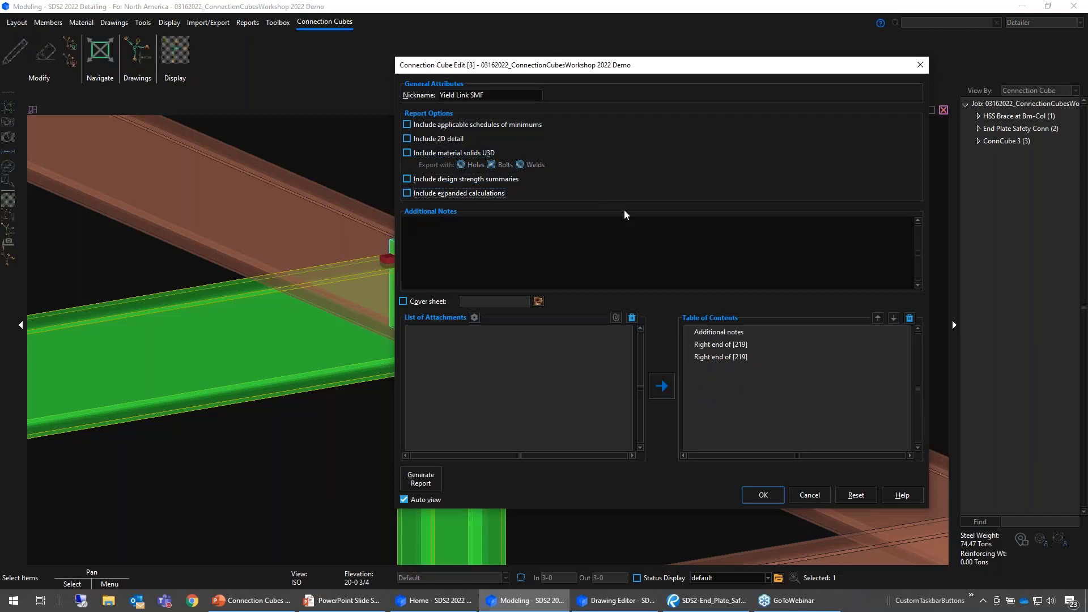
- Add a cover sheet to the report using Submittal_Letterhead.pdf
click(412, 300)
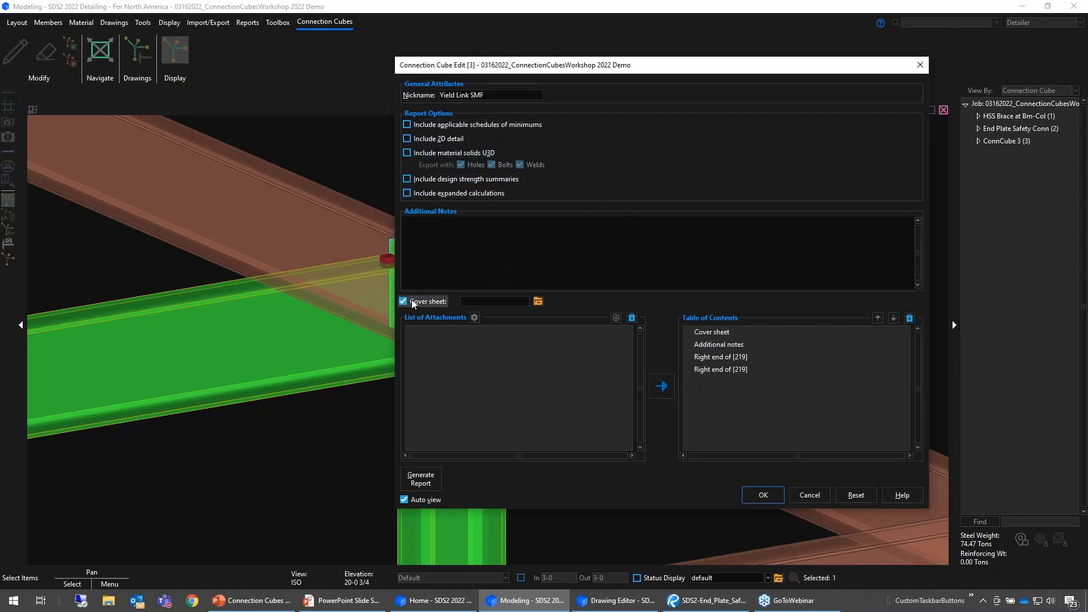
click(538, 303)
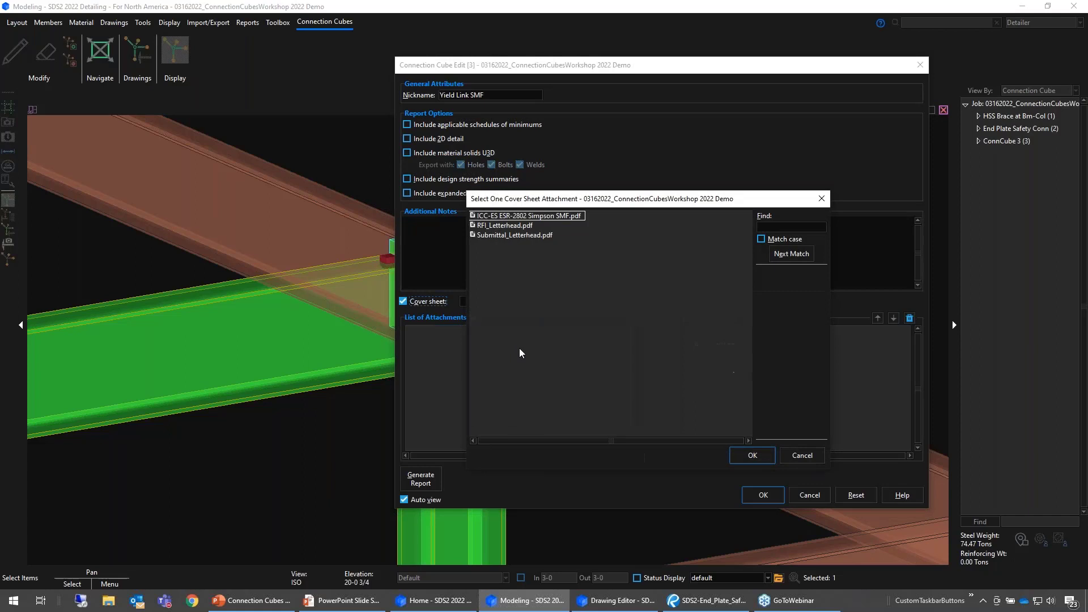
double_click(498, 235)
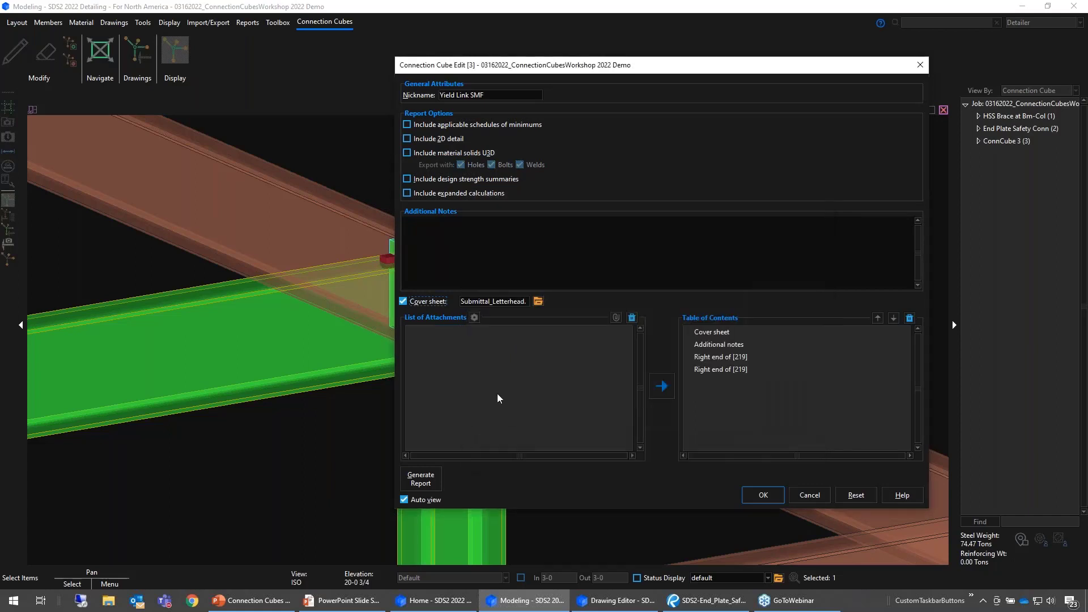
click(617, 318)
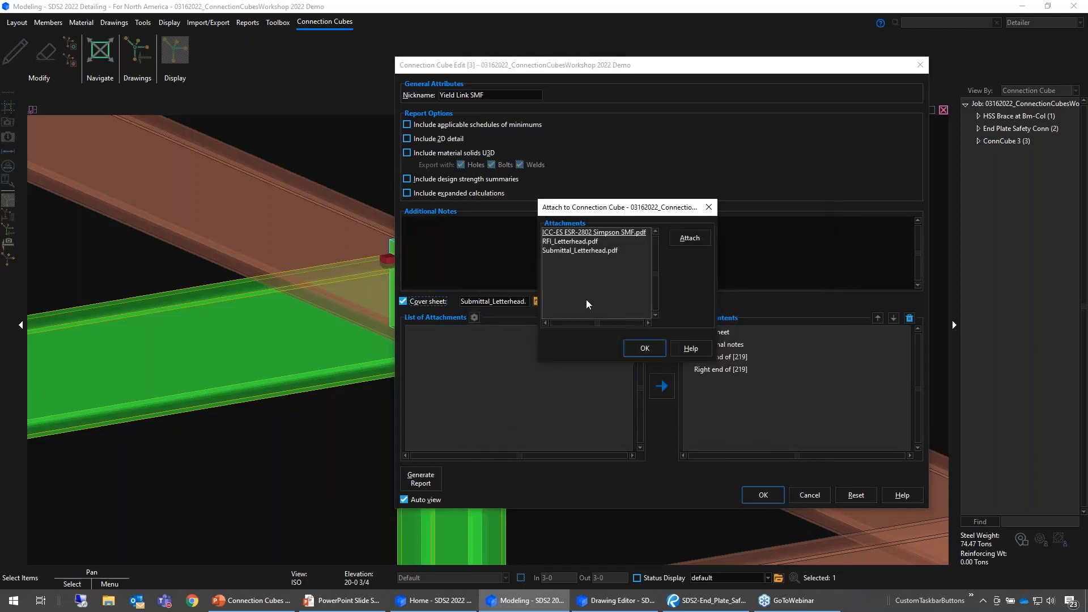
click(610, 233)
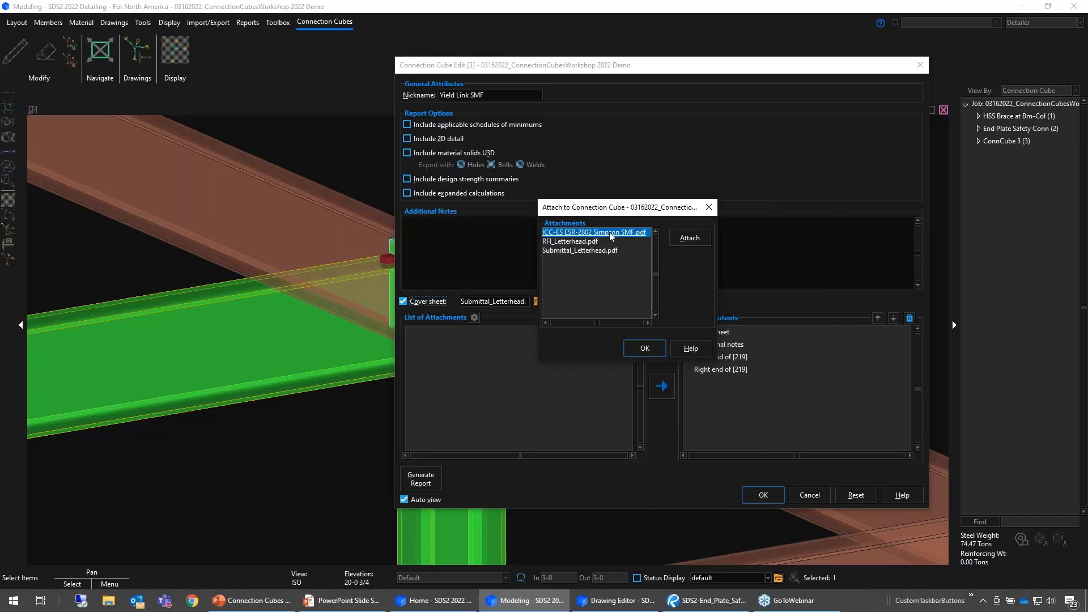
click(644, 348)
- Attach ICC-ES ESR-2802 Simpson SMF.pdf to the connection cube
click(615, 318)
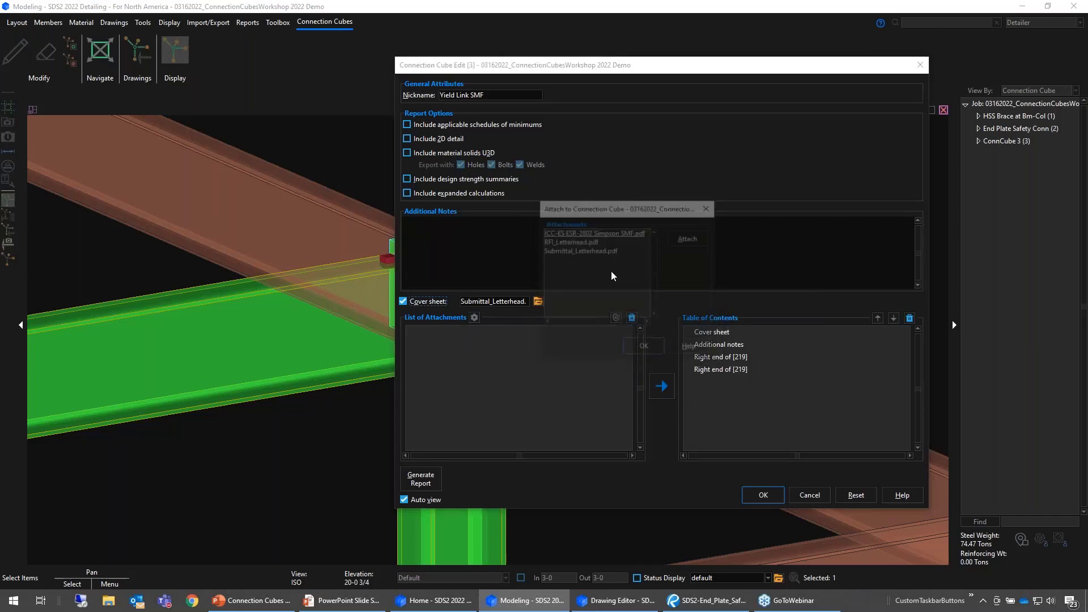
click(606, 233)
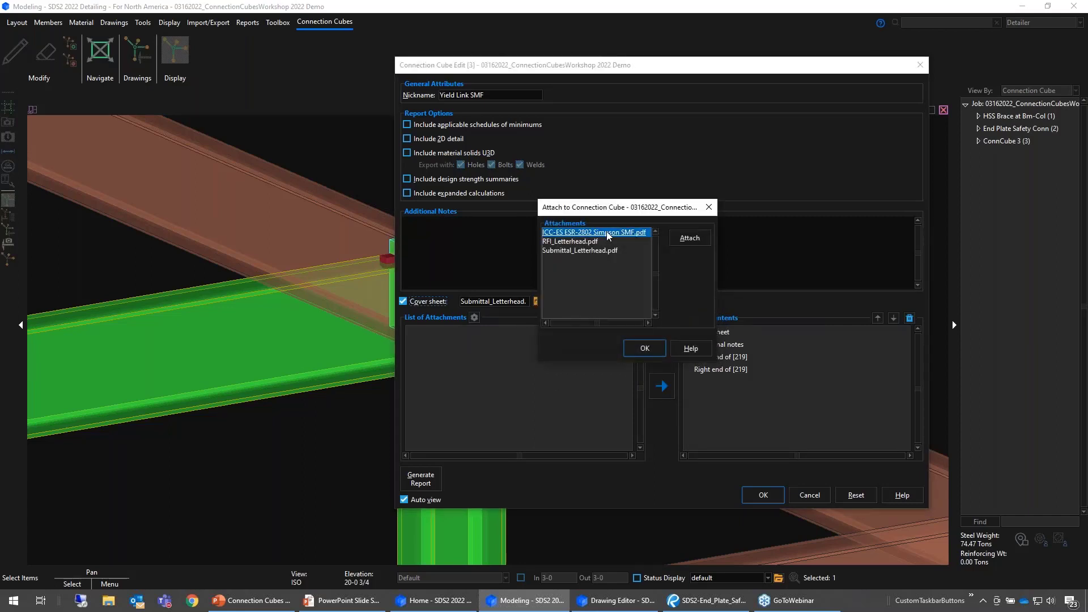
click(690, 239)
click(644, 348)
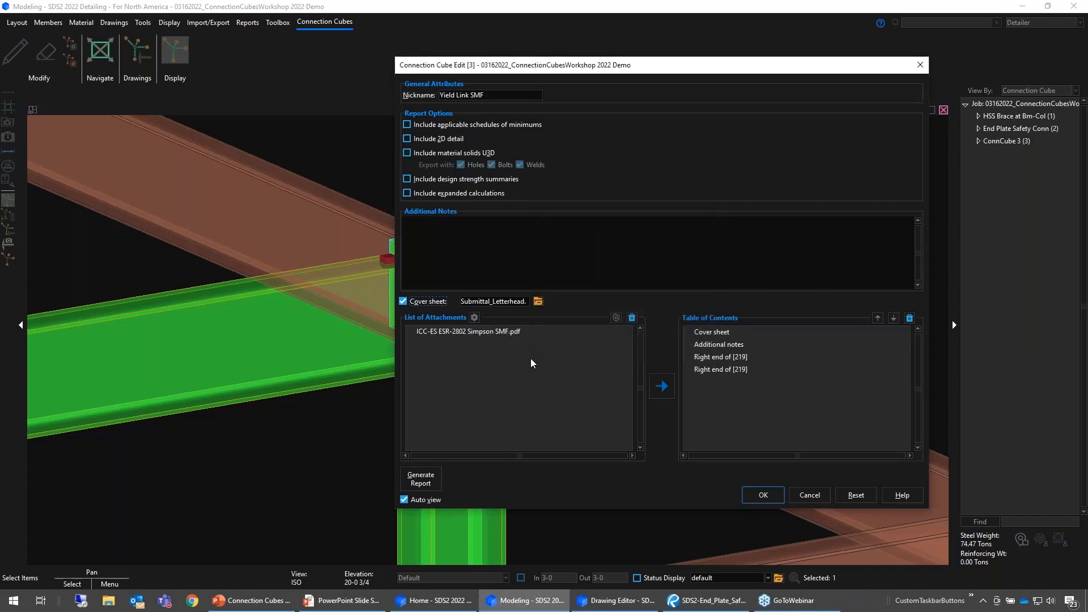
- Add the ICC-ES ESR-2802 Simpson SMF.pdf attachment to the table of contents and place it directly below Additional notes
click(510, 331)
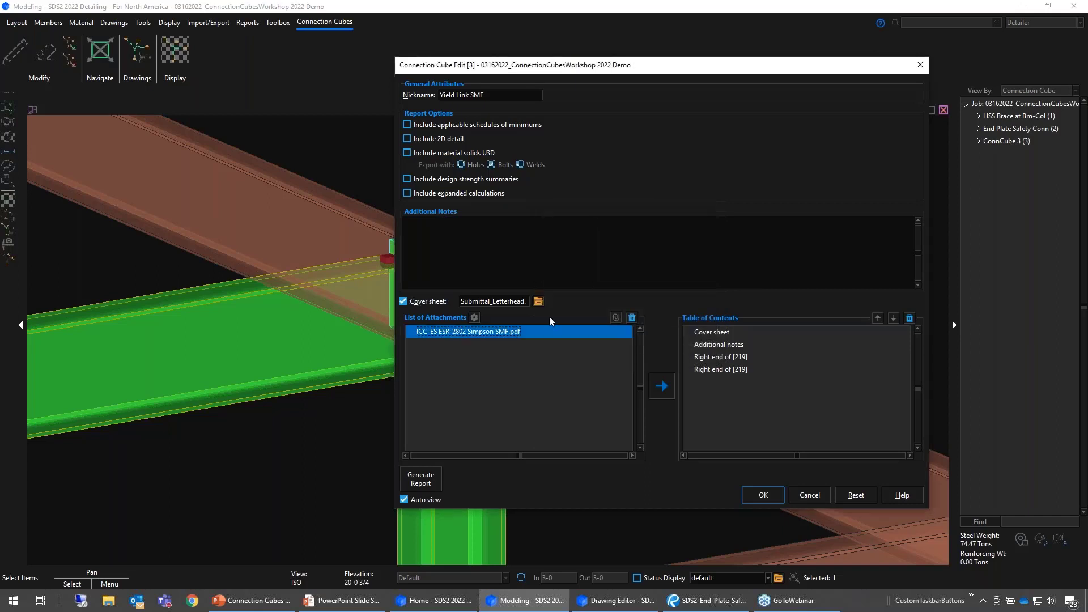
click(669, 390)
click(718, 383)
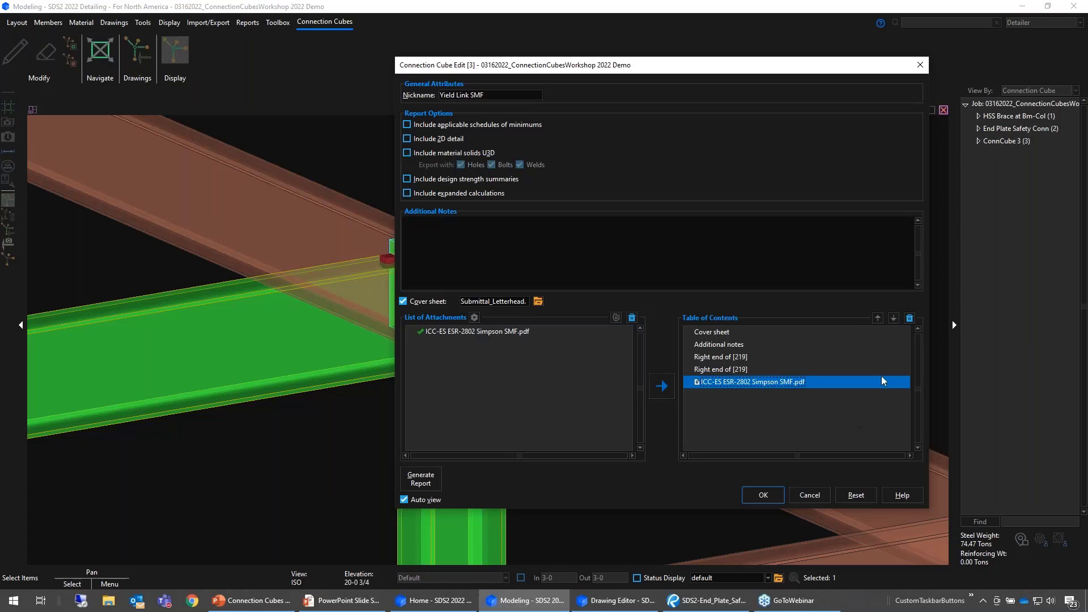
click(880, 316)
click(879, 317)
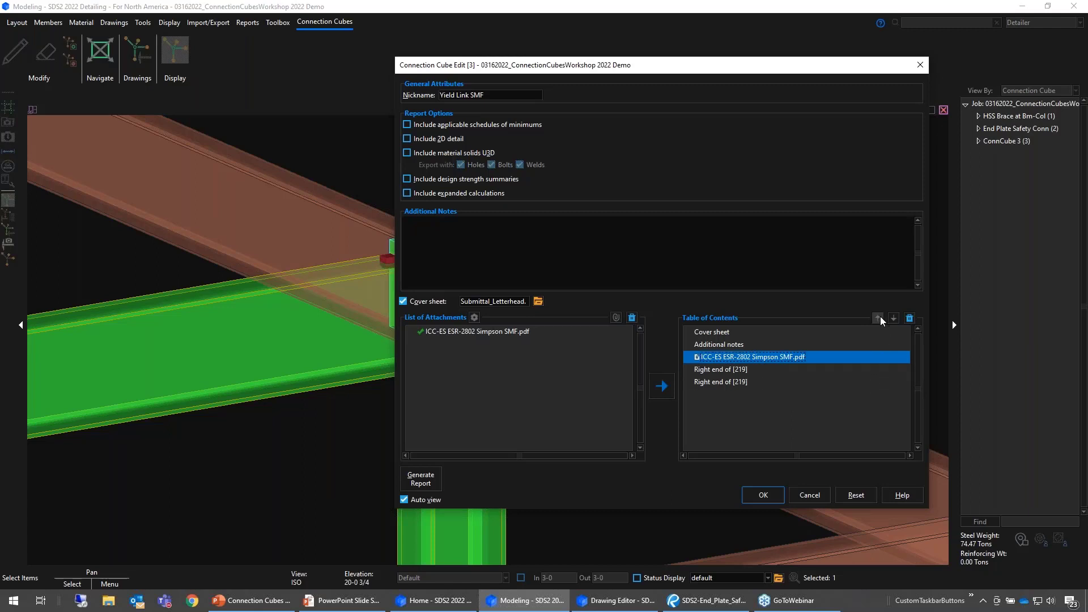
click(880, 316)
click(893, 318)
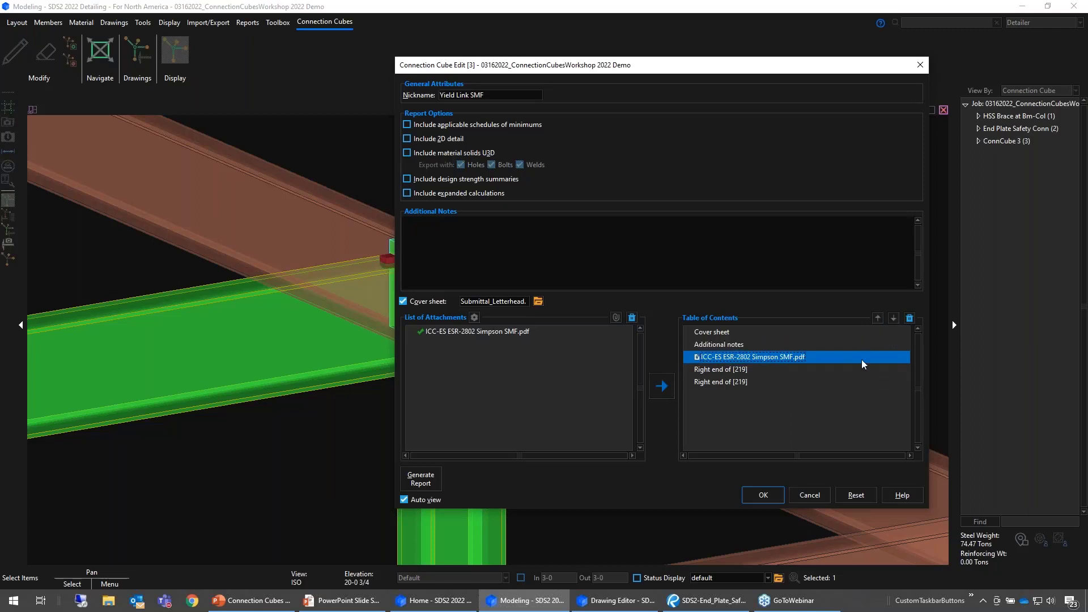
- Enter the additional note "Provided information from connection manufacturer." for the report
click(519, 231)
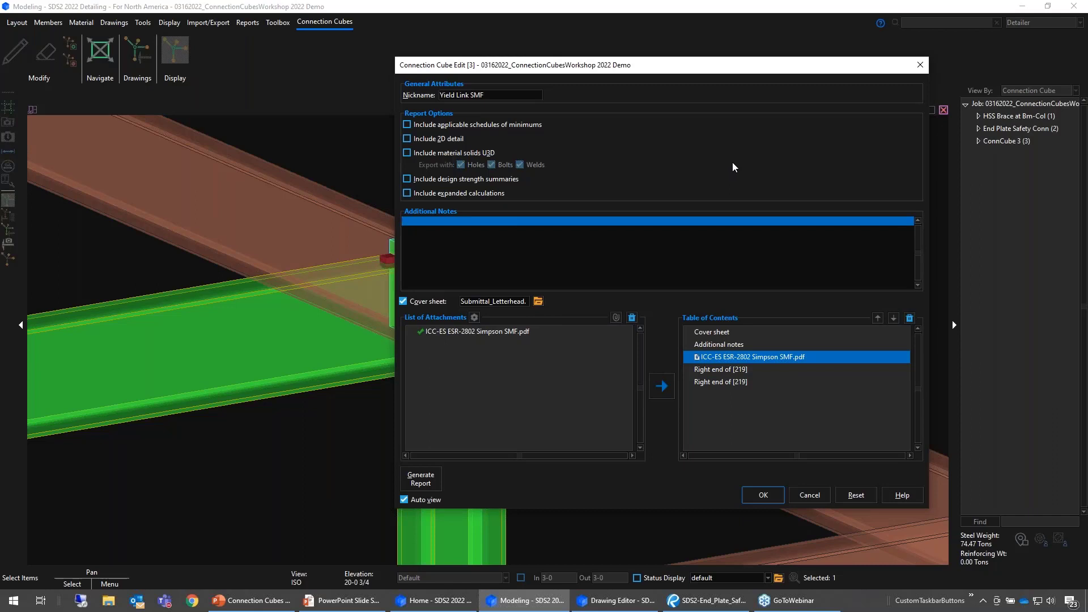
text(Provided)
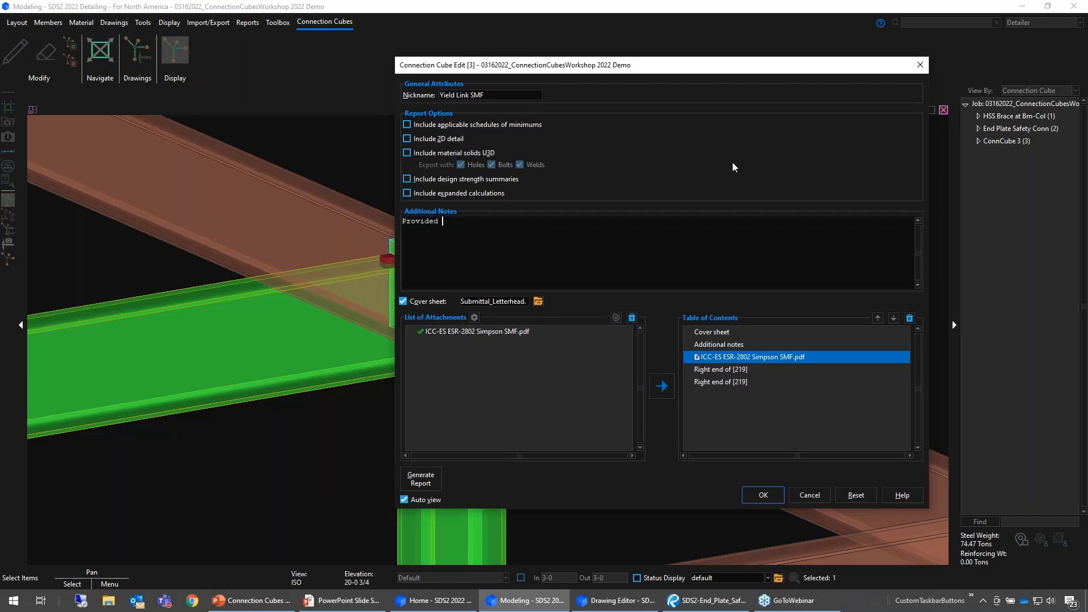
text( information from connnection man)
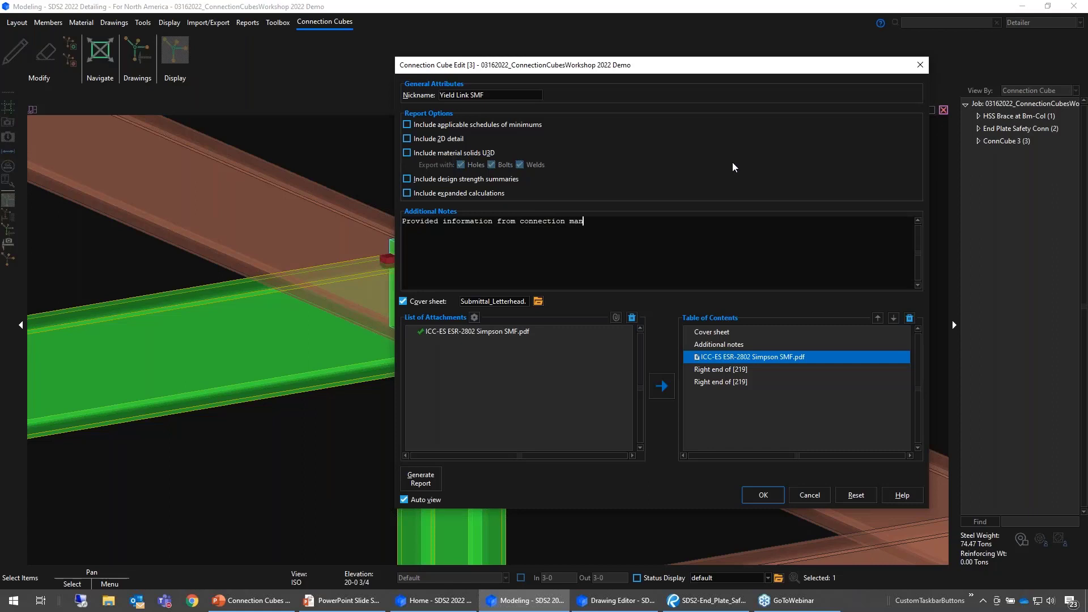
text(ufacturer.)
- Generate the cube's report and save it as SDS2-Yield_Link_SMF-short-calcs.pdf in the output folder
click(425, 483)
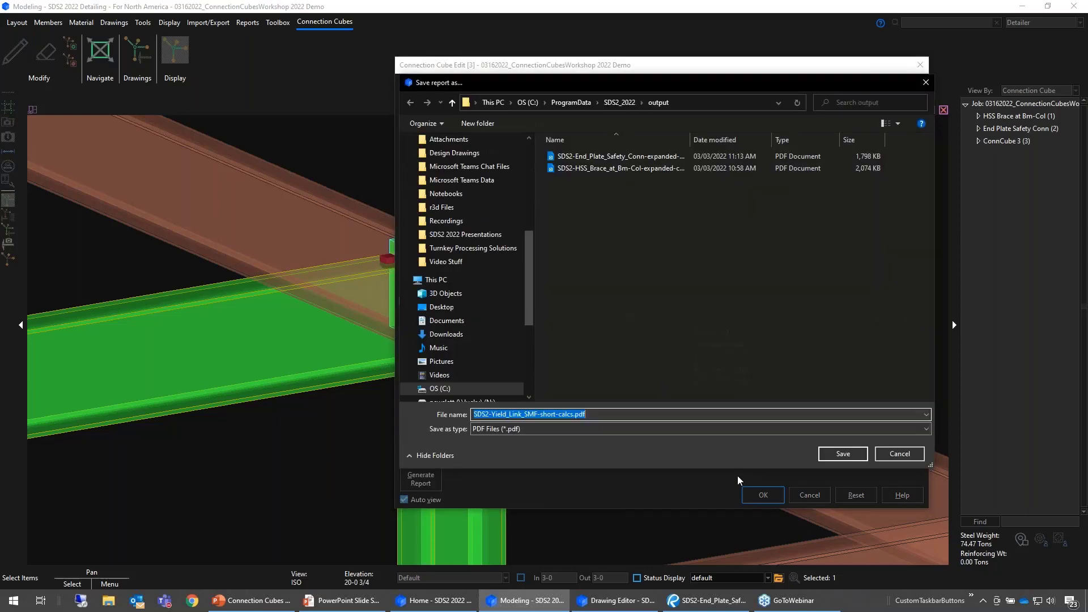
click(832, 454)
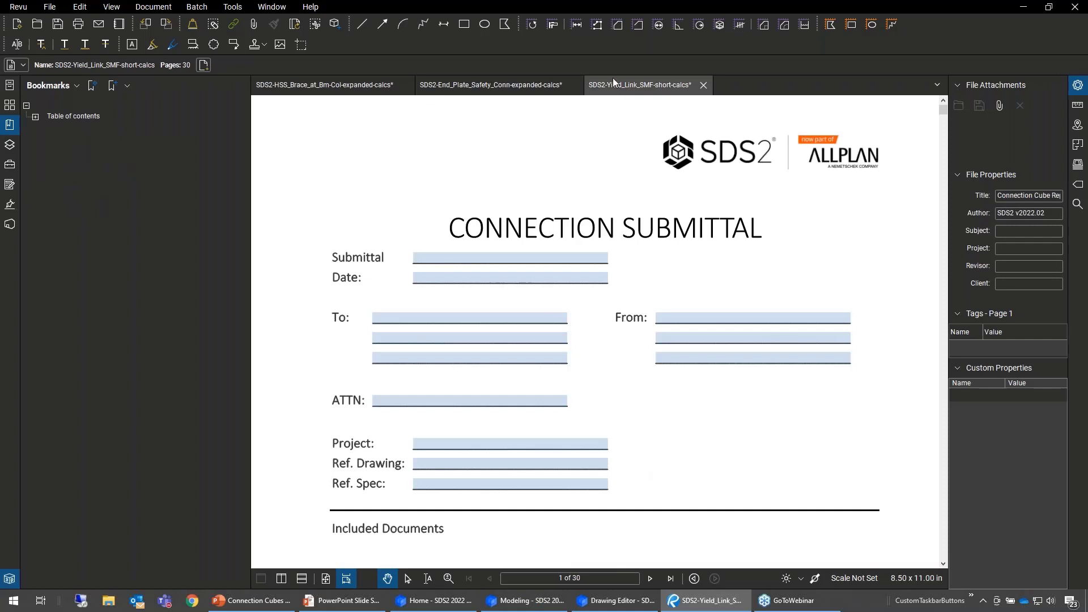
- Review the generated report's cover sheet, notes and conclusions, additional notes and attached ICC-ES evaluation report pages
scroll(547, 150, down, 1)
scroll(540, 164, down, 2)
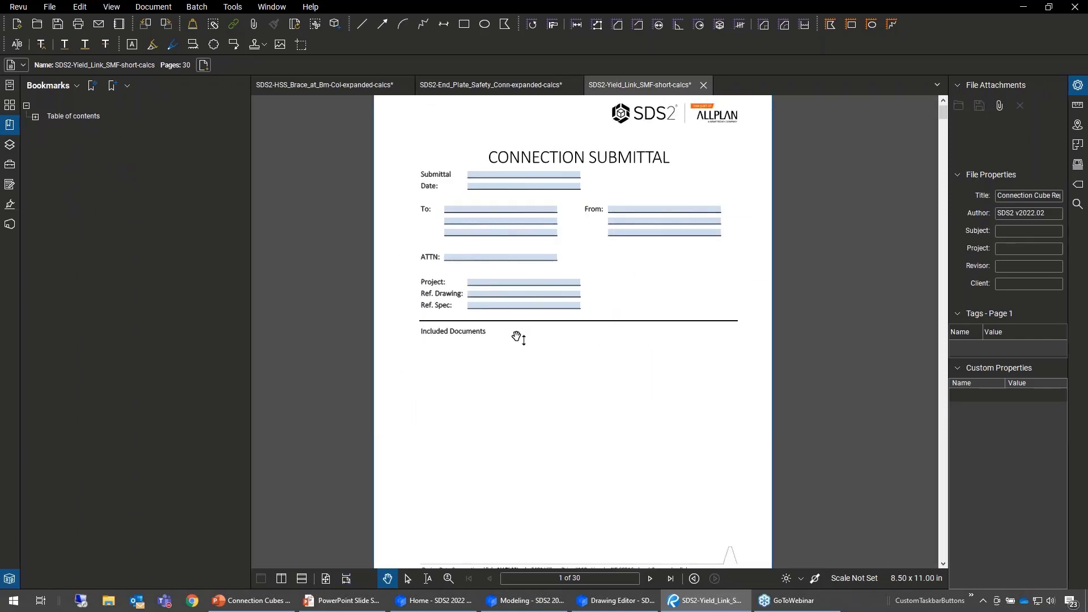
scroll(522, 340, down, 6)
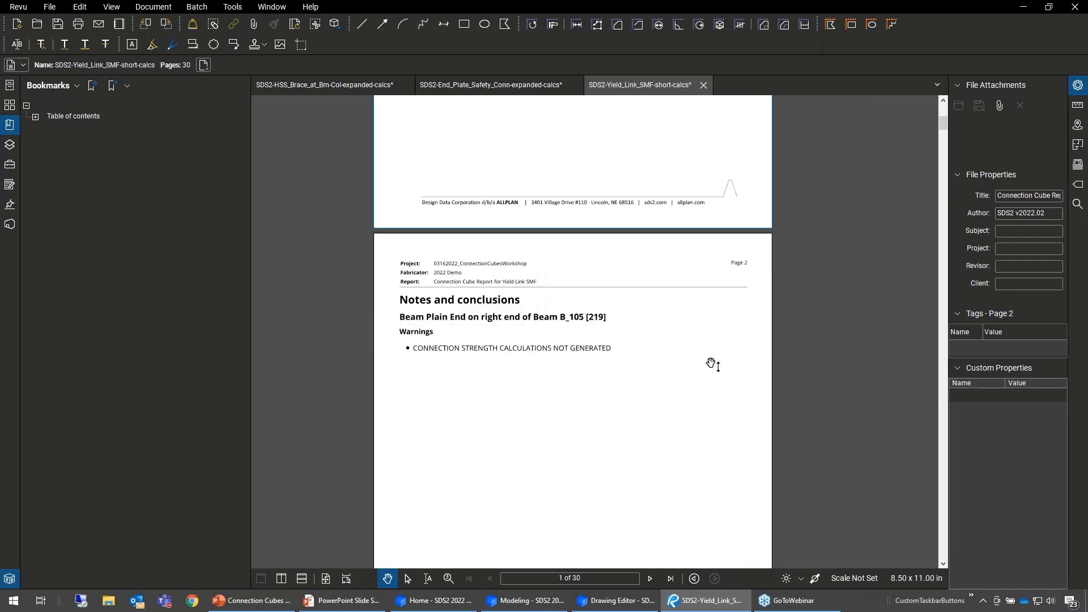
scroll(734, 371, down, 1)
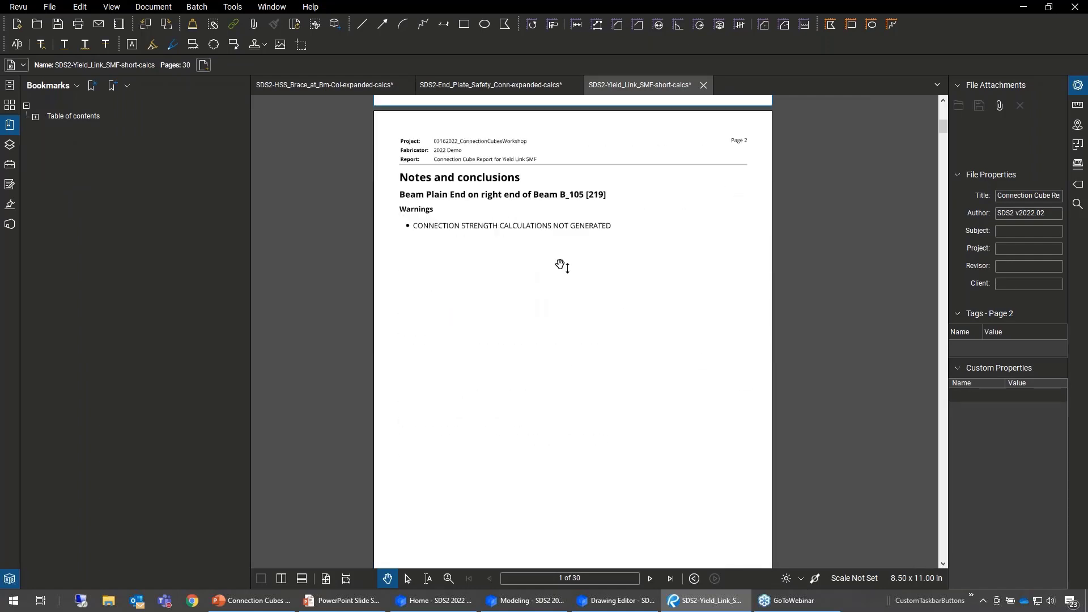
scroll(748, 252, down, 10)
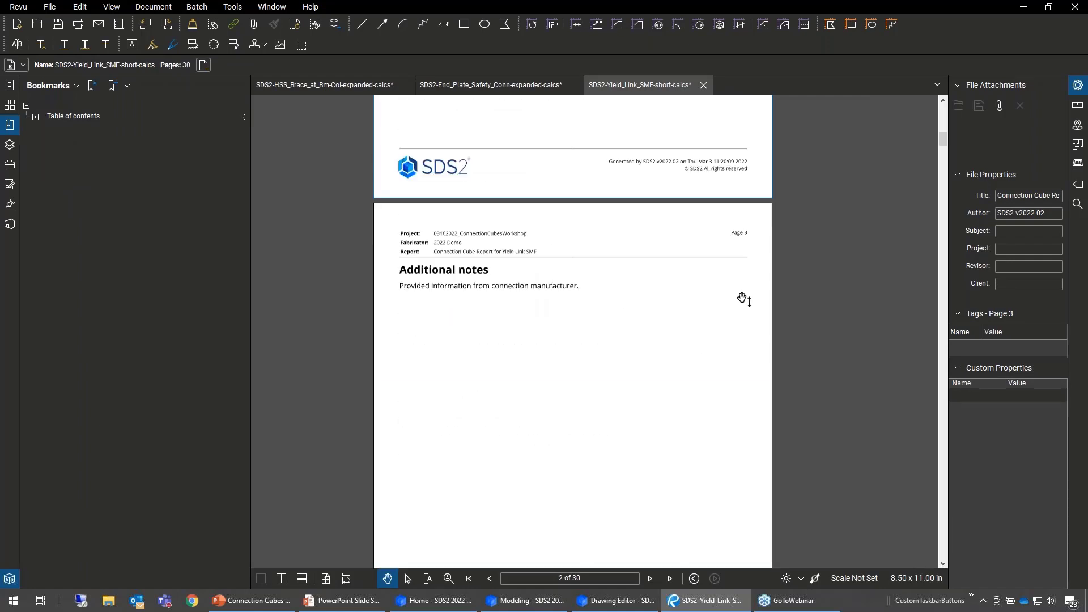
scroll(737, 268, down, 7)
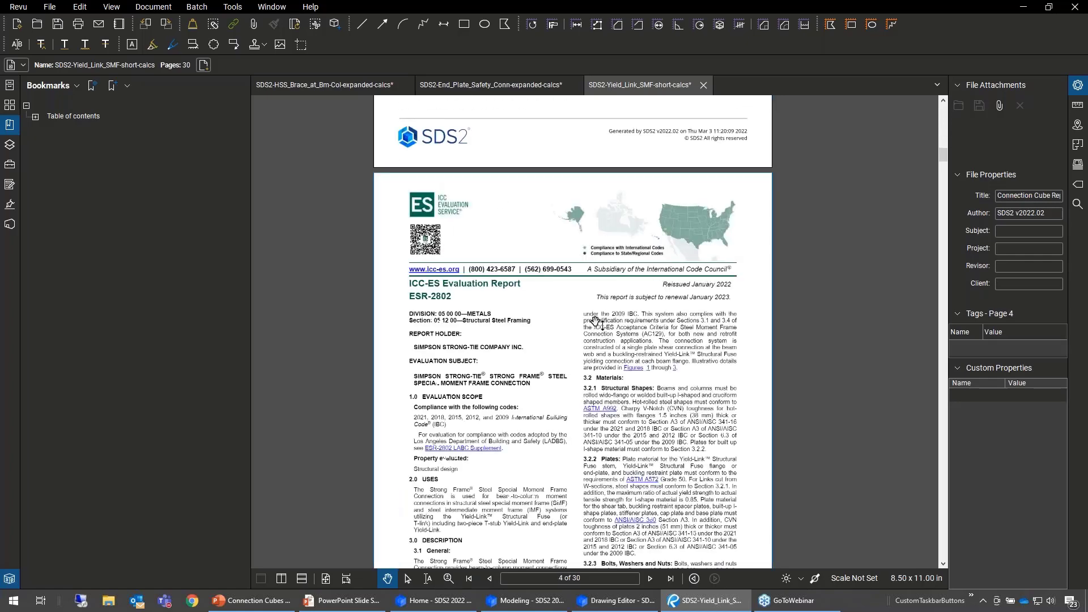
scroll(616, 359, down, 7)
scroll(616, 359, down, 12)
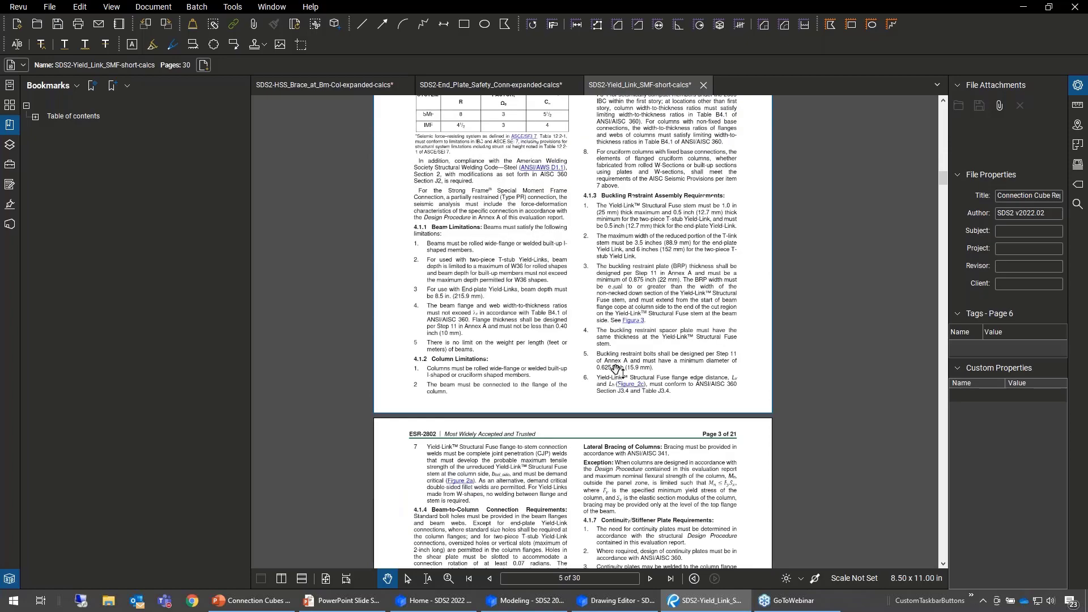
scroll(623, 339, down, 20)
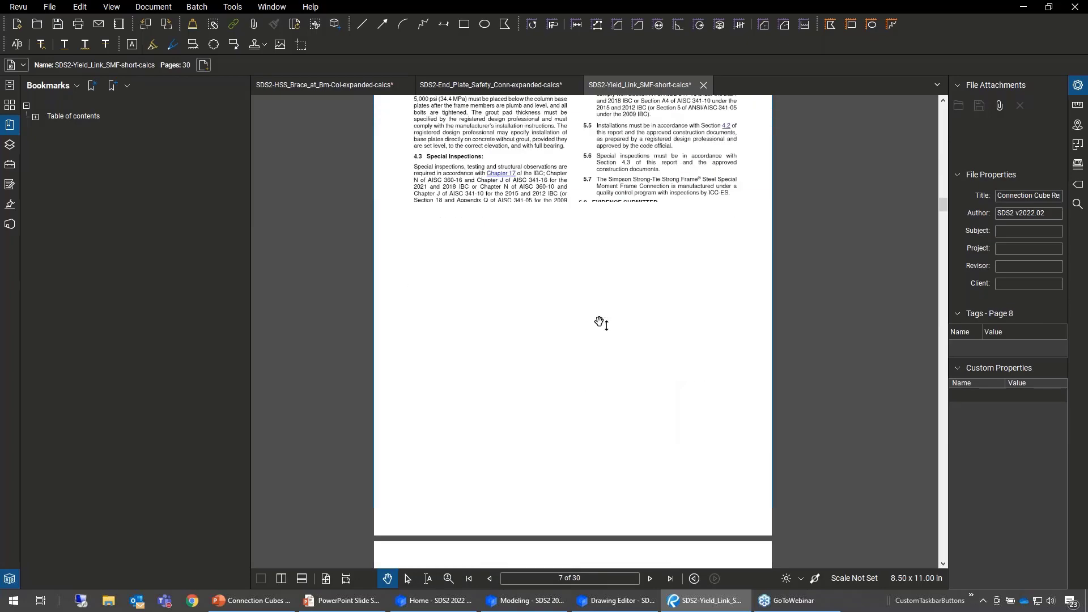
scroll(687, 343, up, 2)
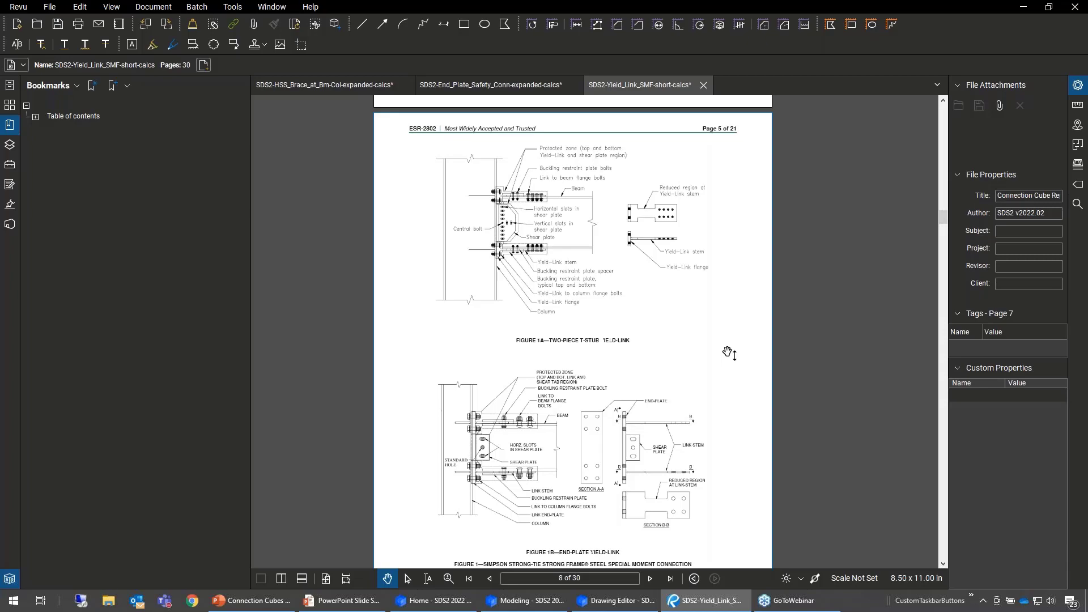
scroll(729, 352, up, 20)
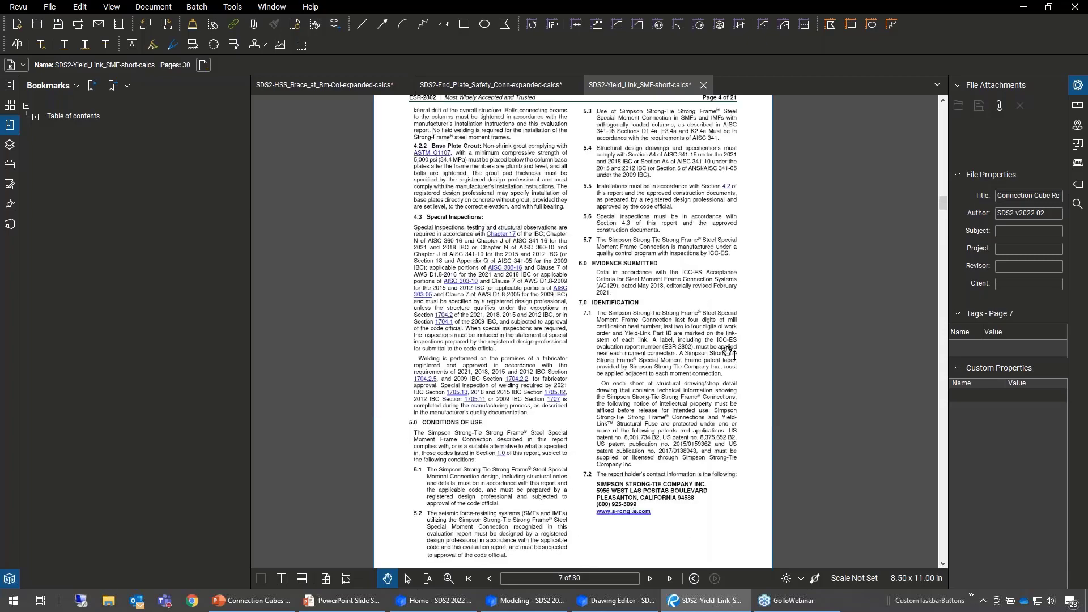
scroll(728, 353, up, 20)
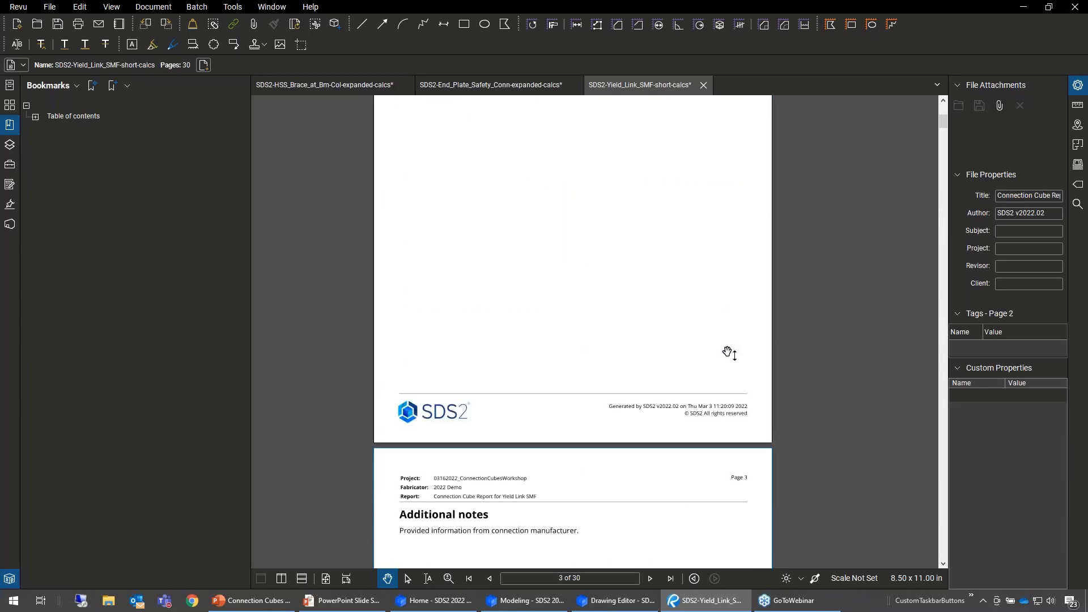
- Switch back to SDS2 Modeling and save the edits to the Yield Link SMF connection cube
click(635, 604)
click(533, 602)
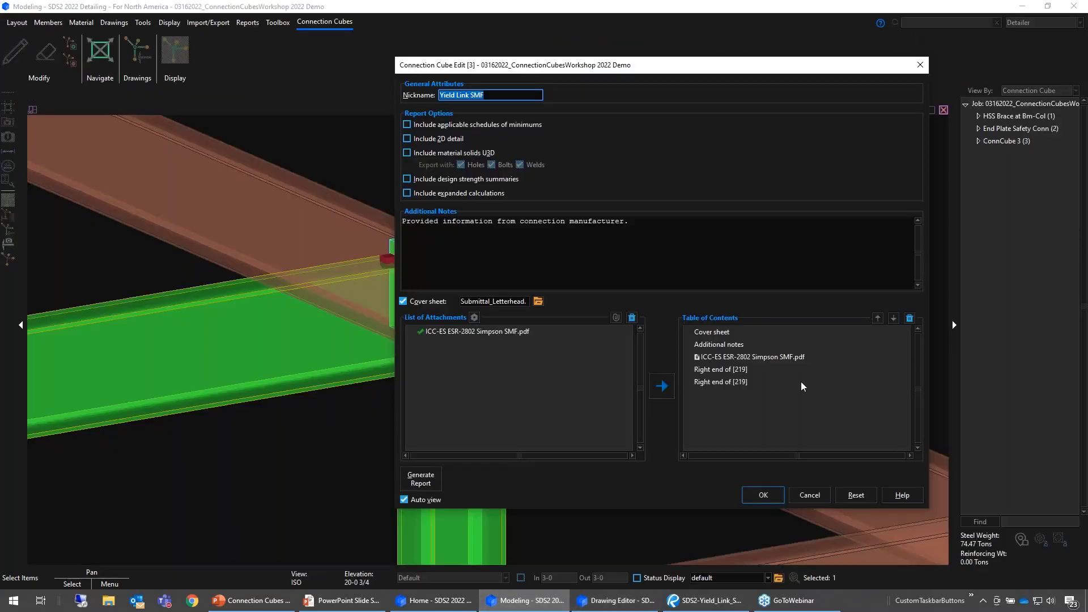
click(760, 497)
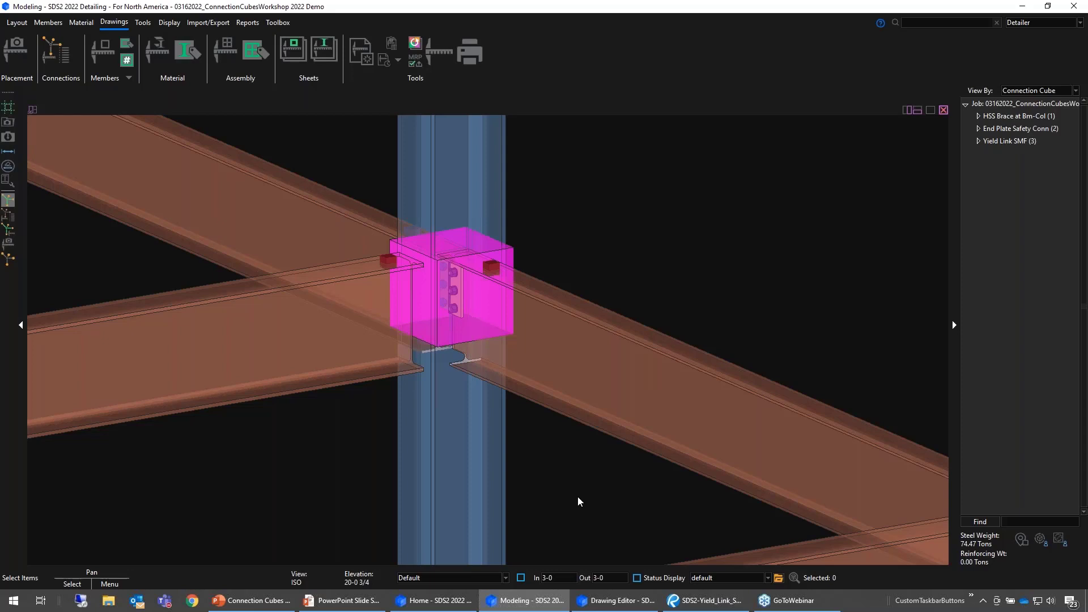
- Switch to the PowerPoint slide show to present the Upcoming Events slide
click(367, 604)
click(808, 398)
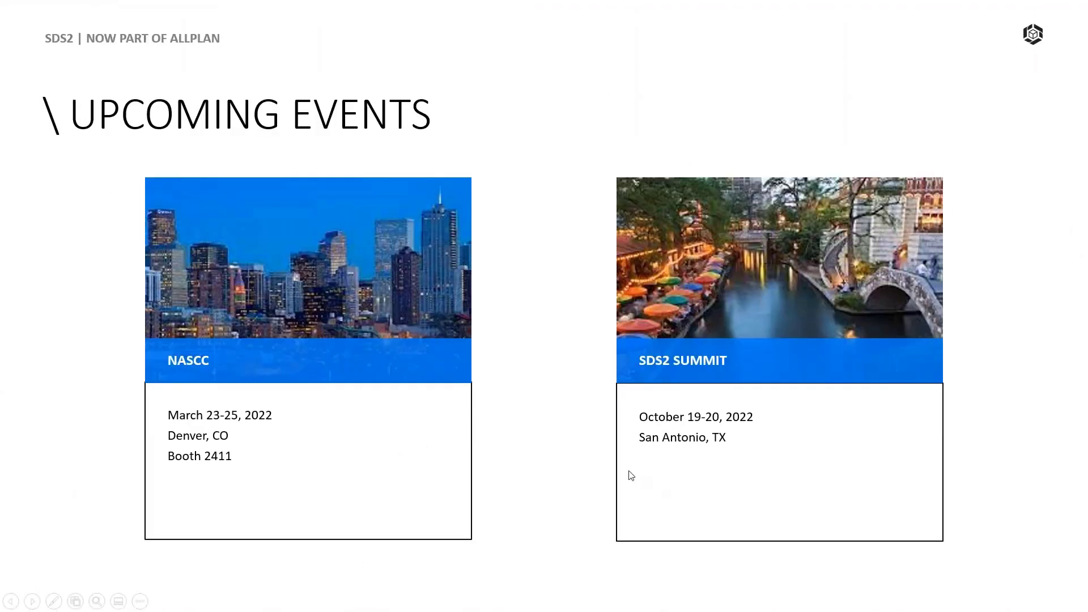